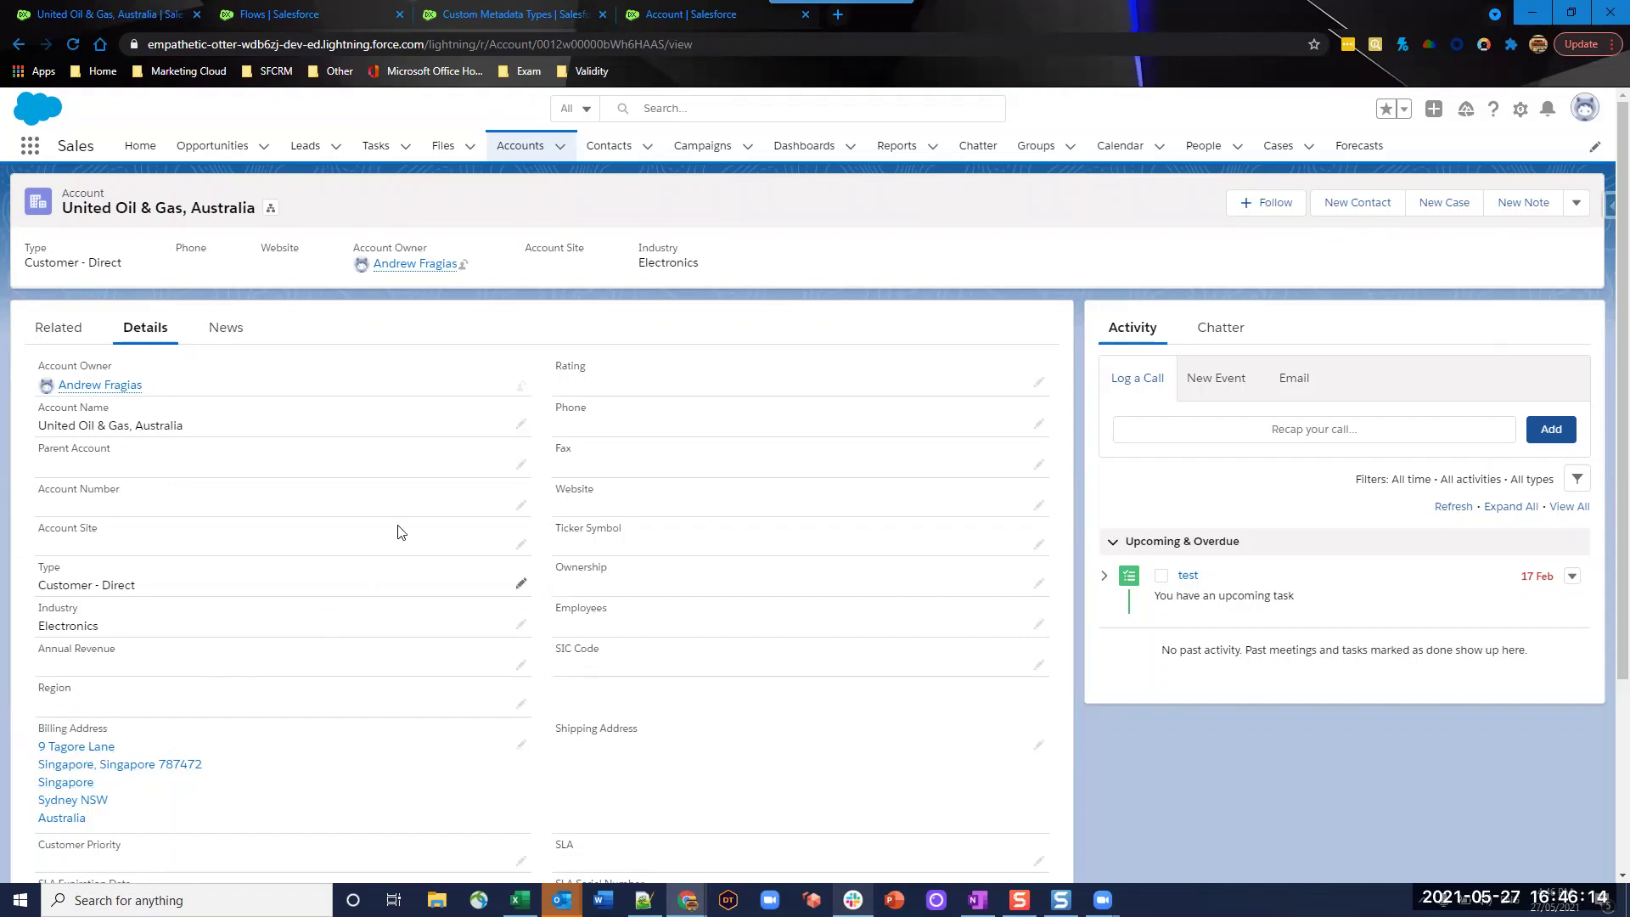
- Switch to the Custom Metadata Types tab to show the Australia Region Allocation record mapped to APAC
{"action": "left_click", "coordinate": [425, 8]}
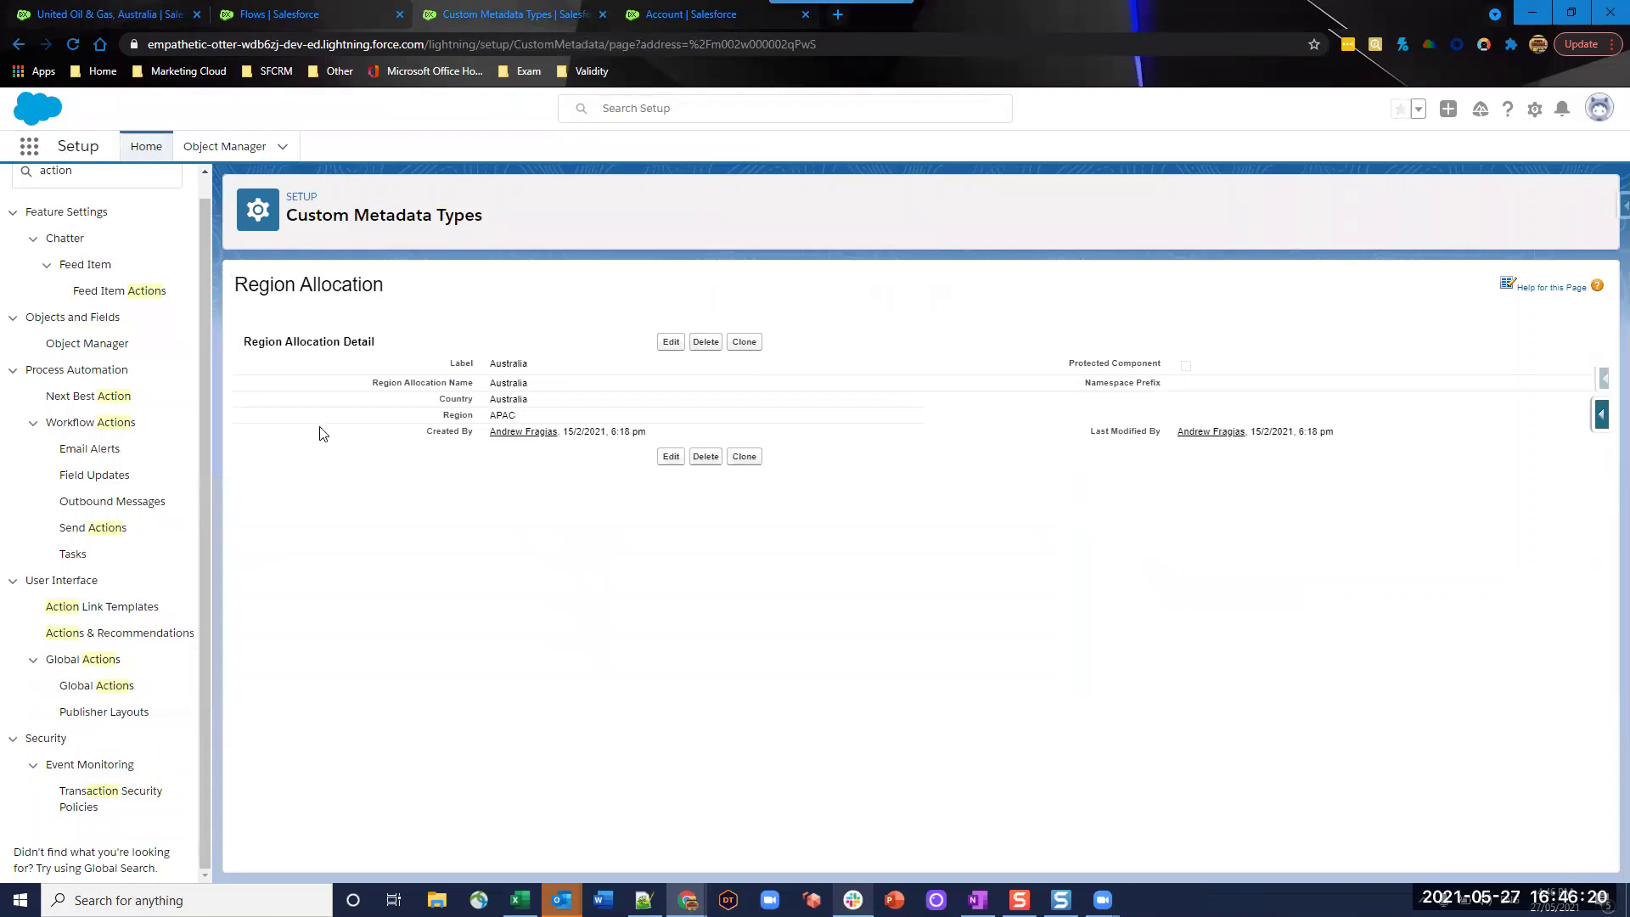
- List all Region Allocation records, open Australia, then go to Flows to start a new flow
{"action": "scroll", "coordinate": [102, 408], "scroll_direction": "up", "scroll_amount": 1}
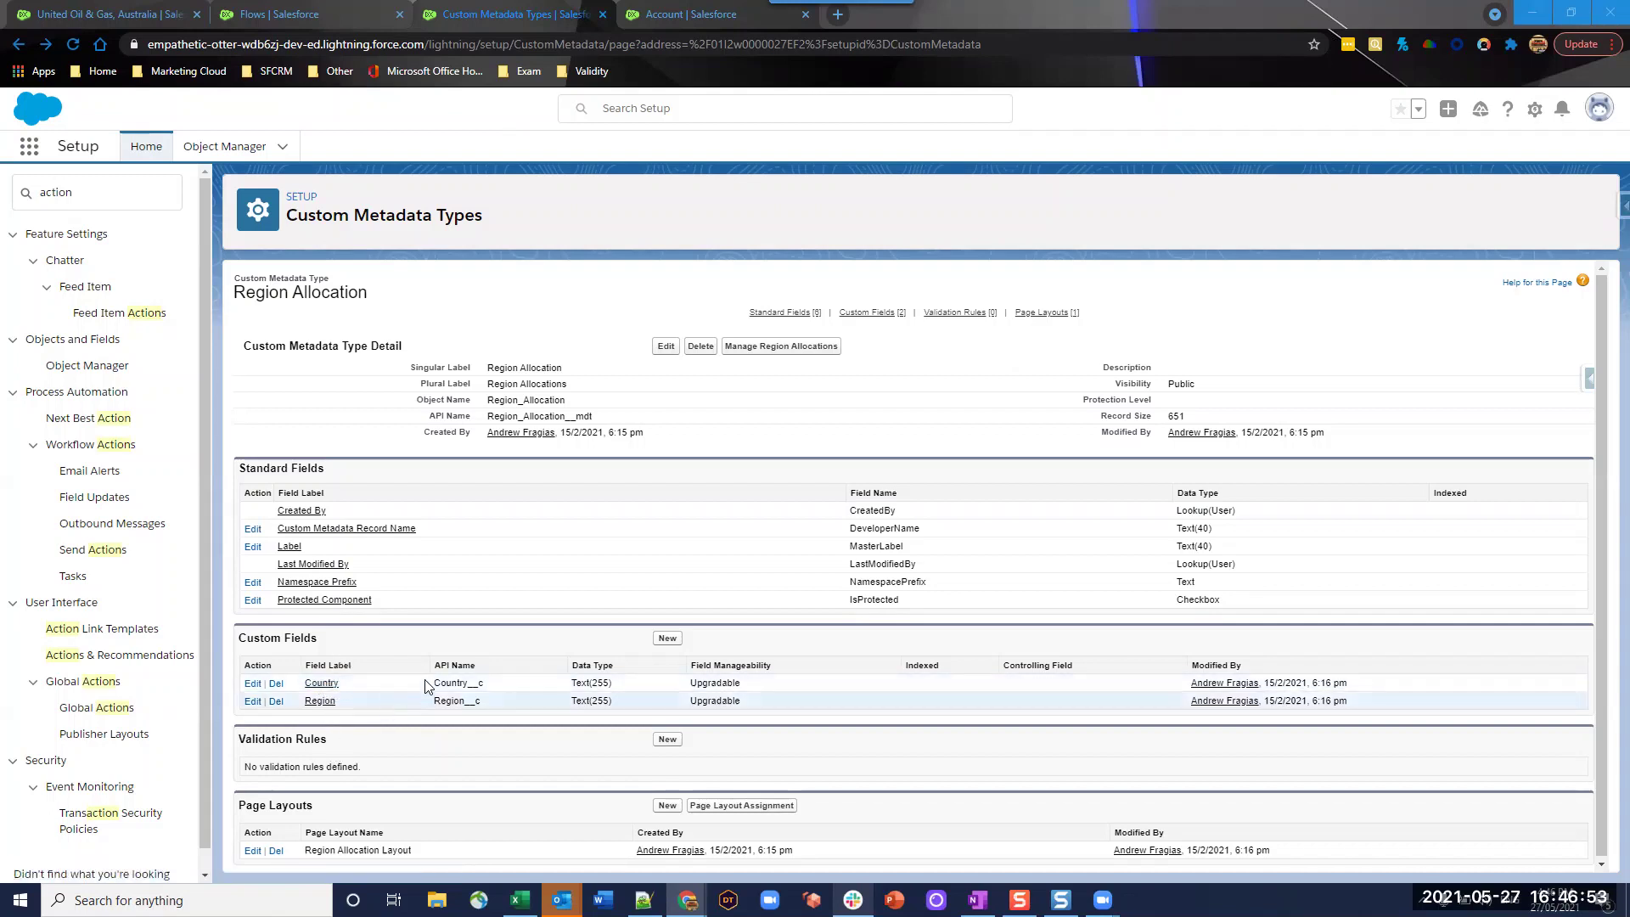
{"action": "left_click", "coordinate": [782, 348]}
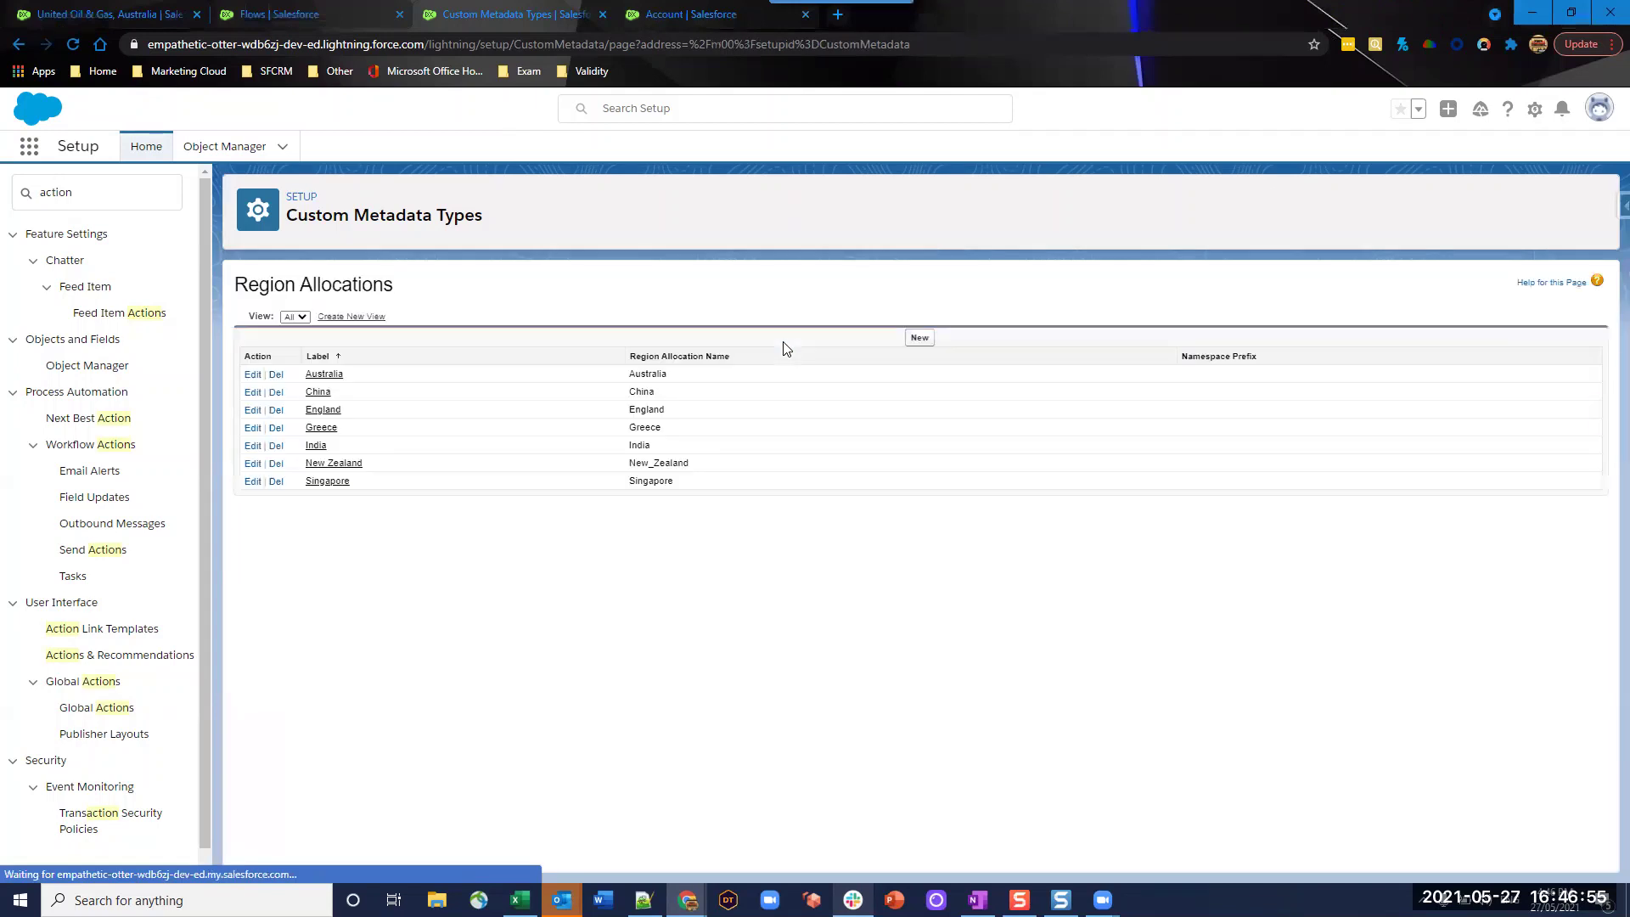
{"action": "left_click", "coordinate": [333, 377]}
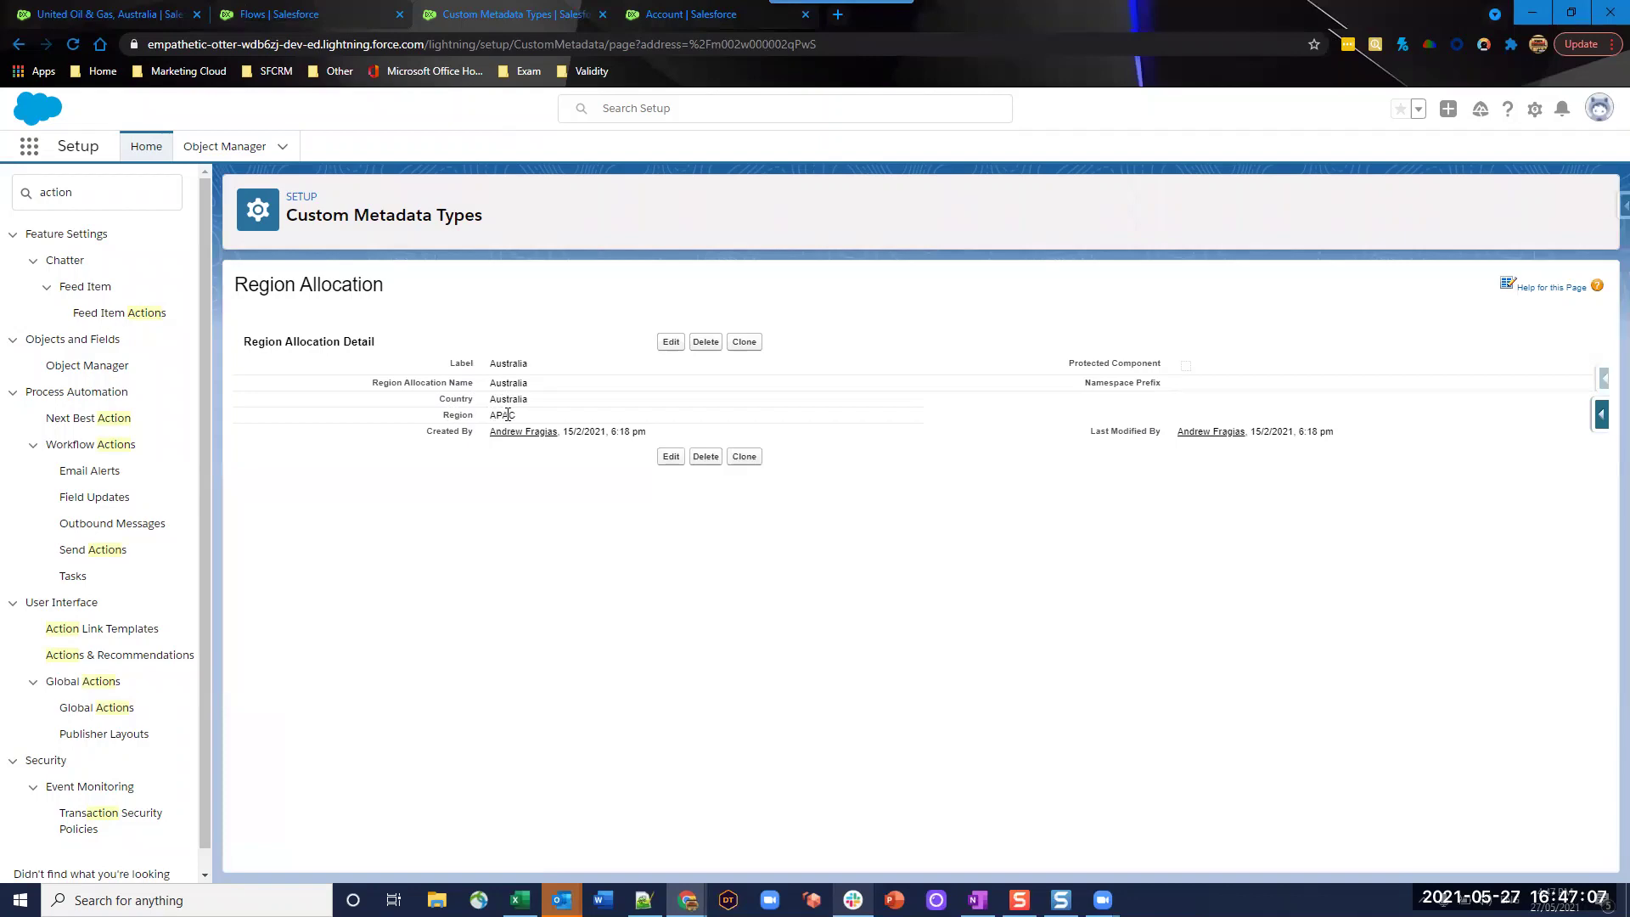
{"action": "left_click", "coordinate": [288, 14]}
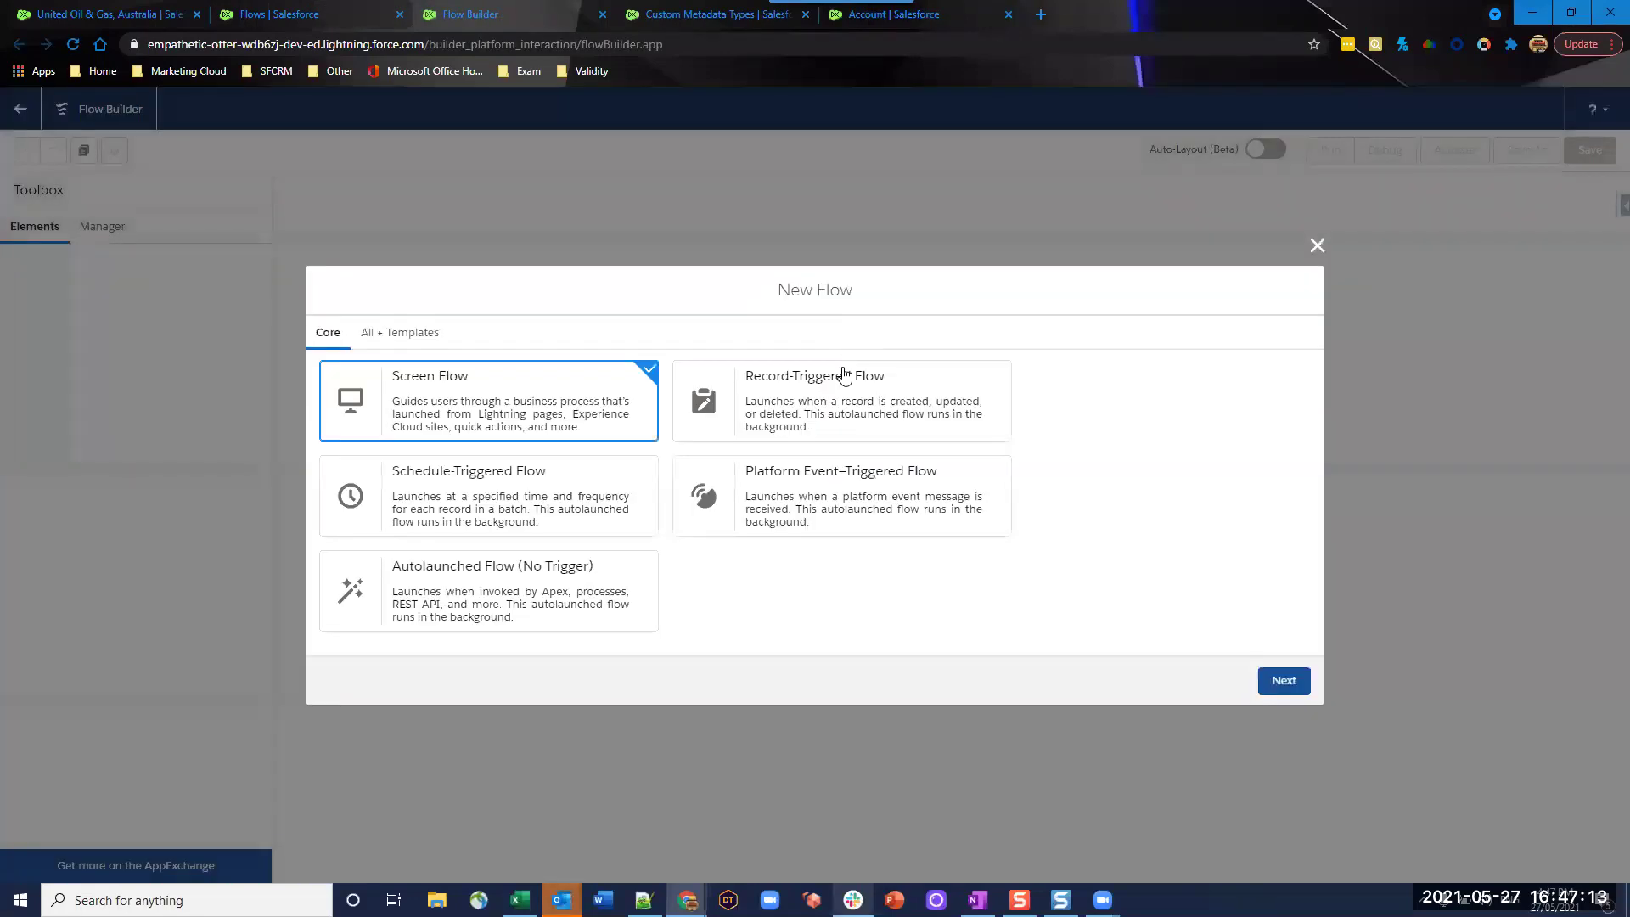
- Make it a Record-Triggered Flow that runs after save when a record is created or updated
{"action": "left_click", "coordinate": [843, 375]}
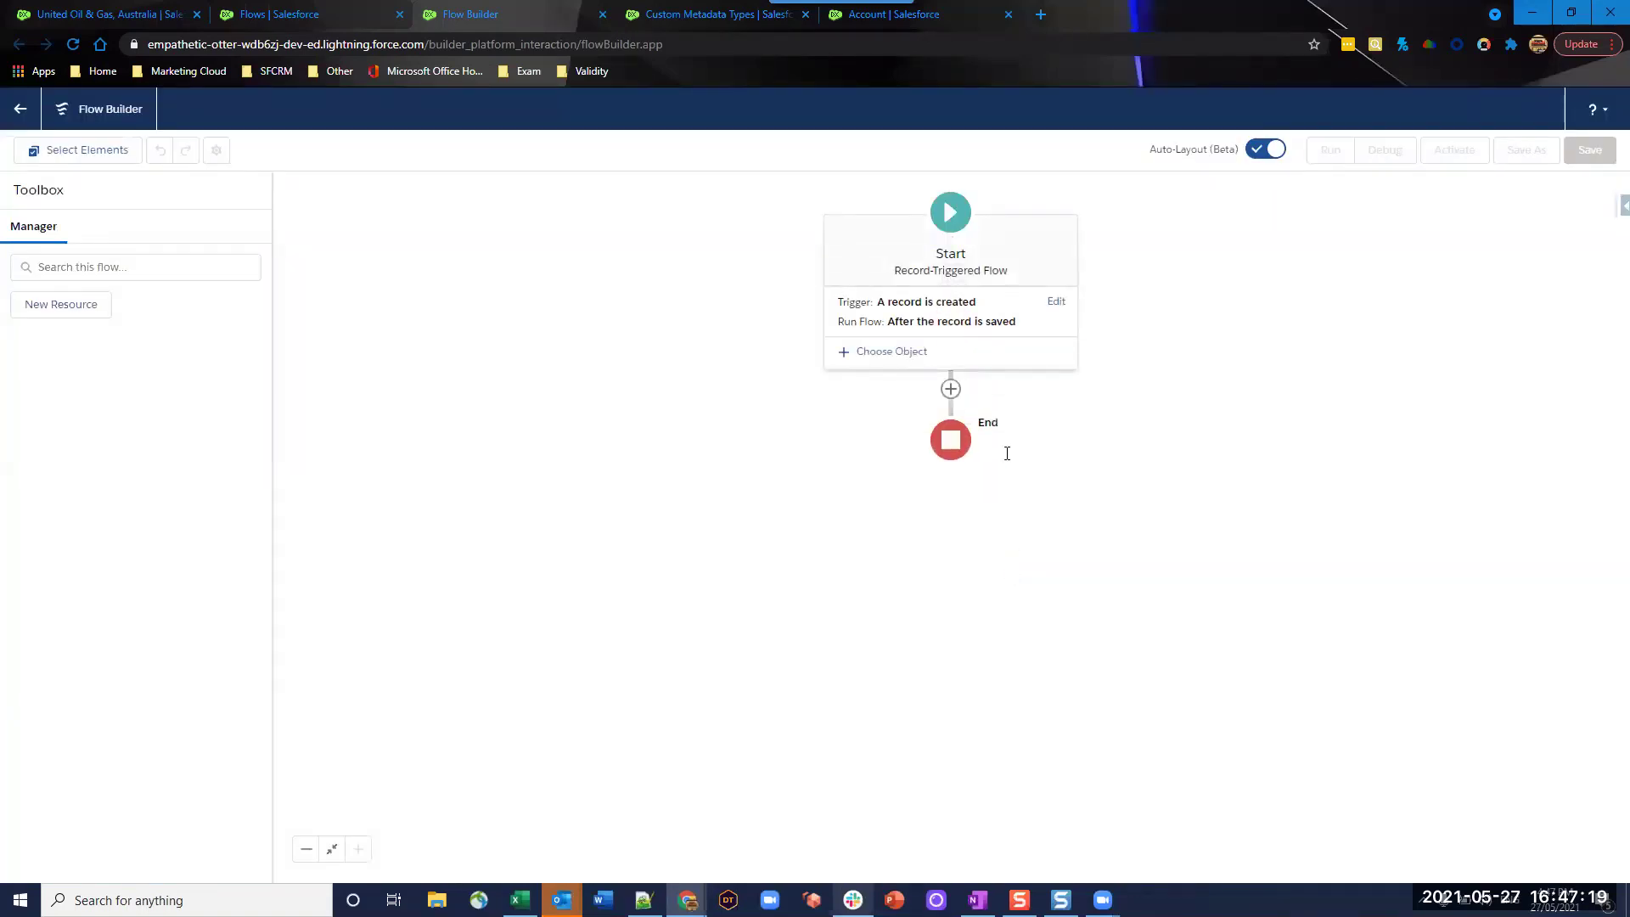
{"action": "left_click", "coordinate": [1053, 309]}
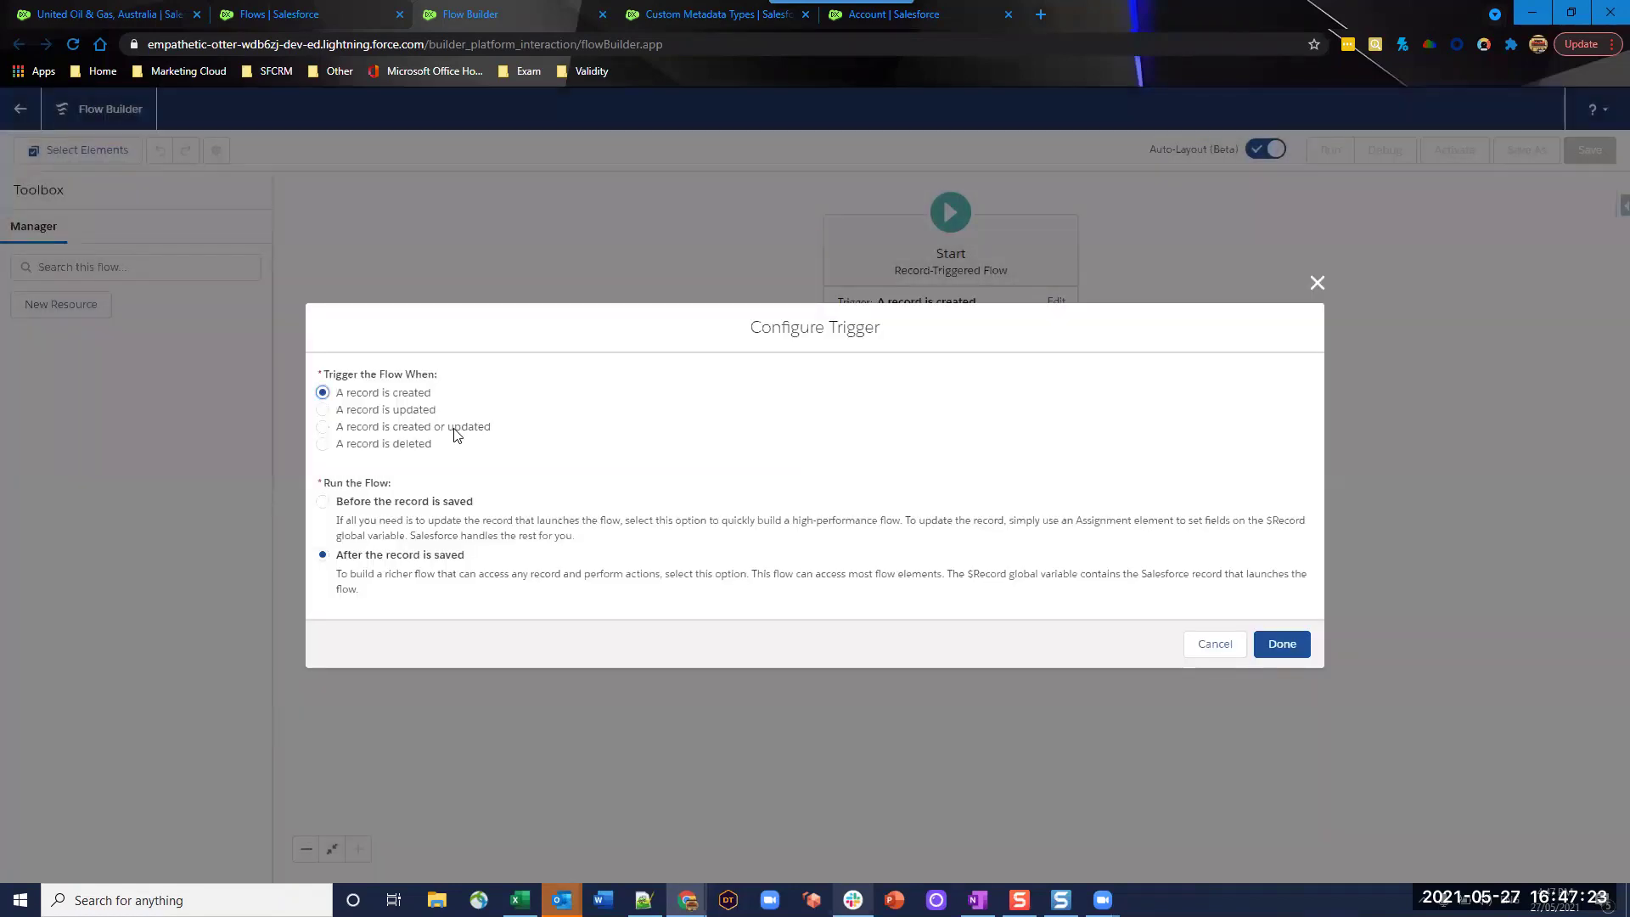
{"action": "left_click", "coordinate": [459, 429]}
{"action": "left_click", "coordinate": [1280, 644]}
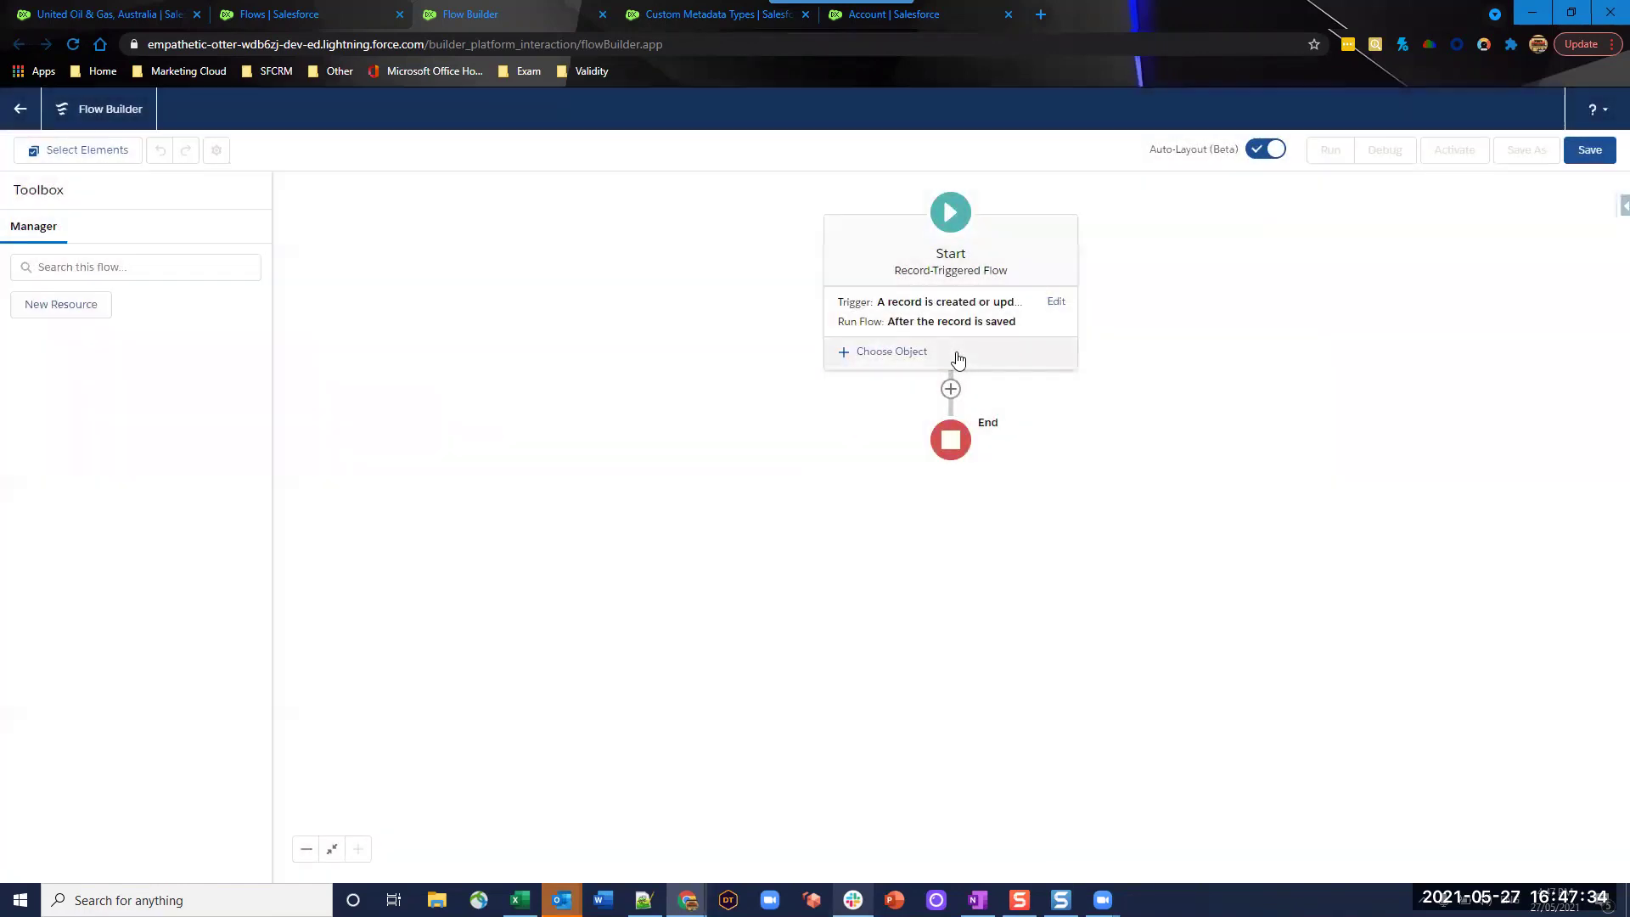
- Trigger on Account with a first condition: Region__c Is Null equals True
{"action": "left_click", "coordinate": [864, 357]}
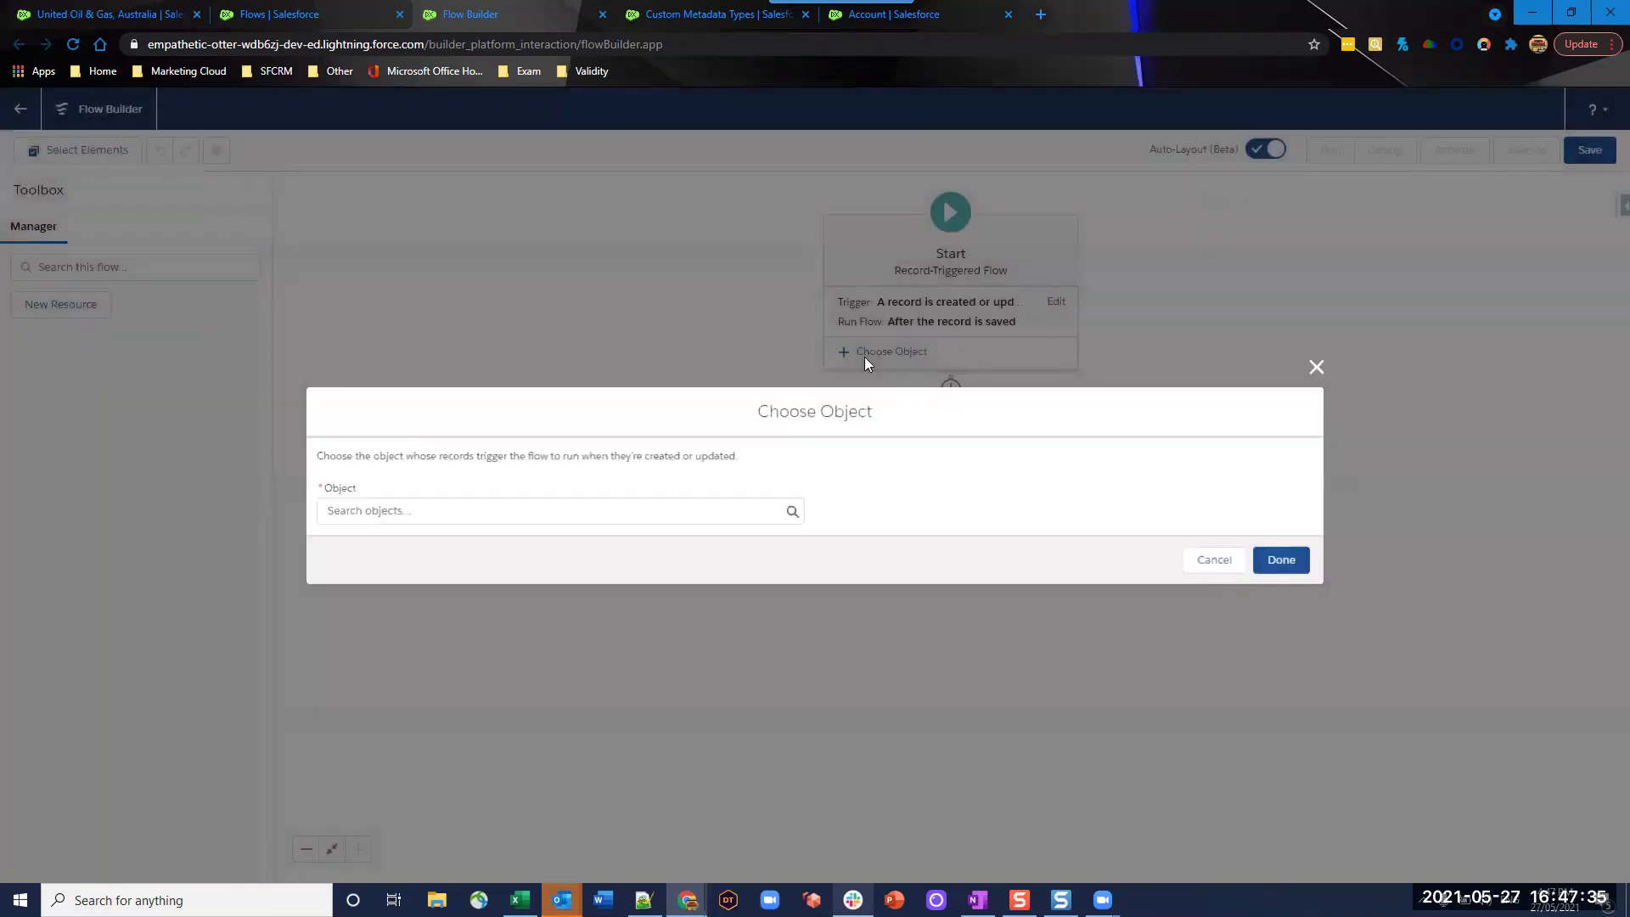
{"action": "type", "text": "acc"}
{"action": "key", "text": "Return"}
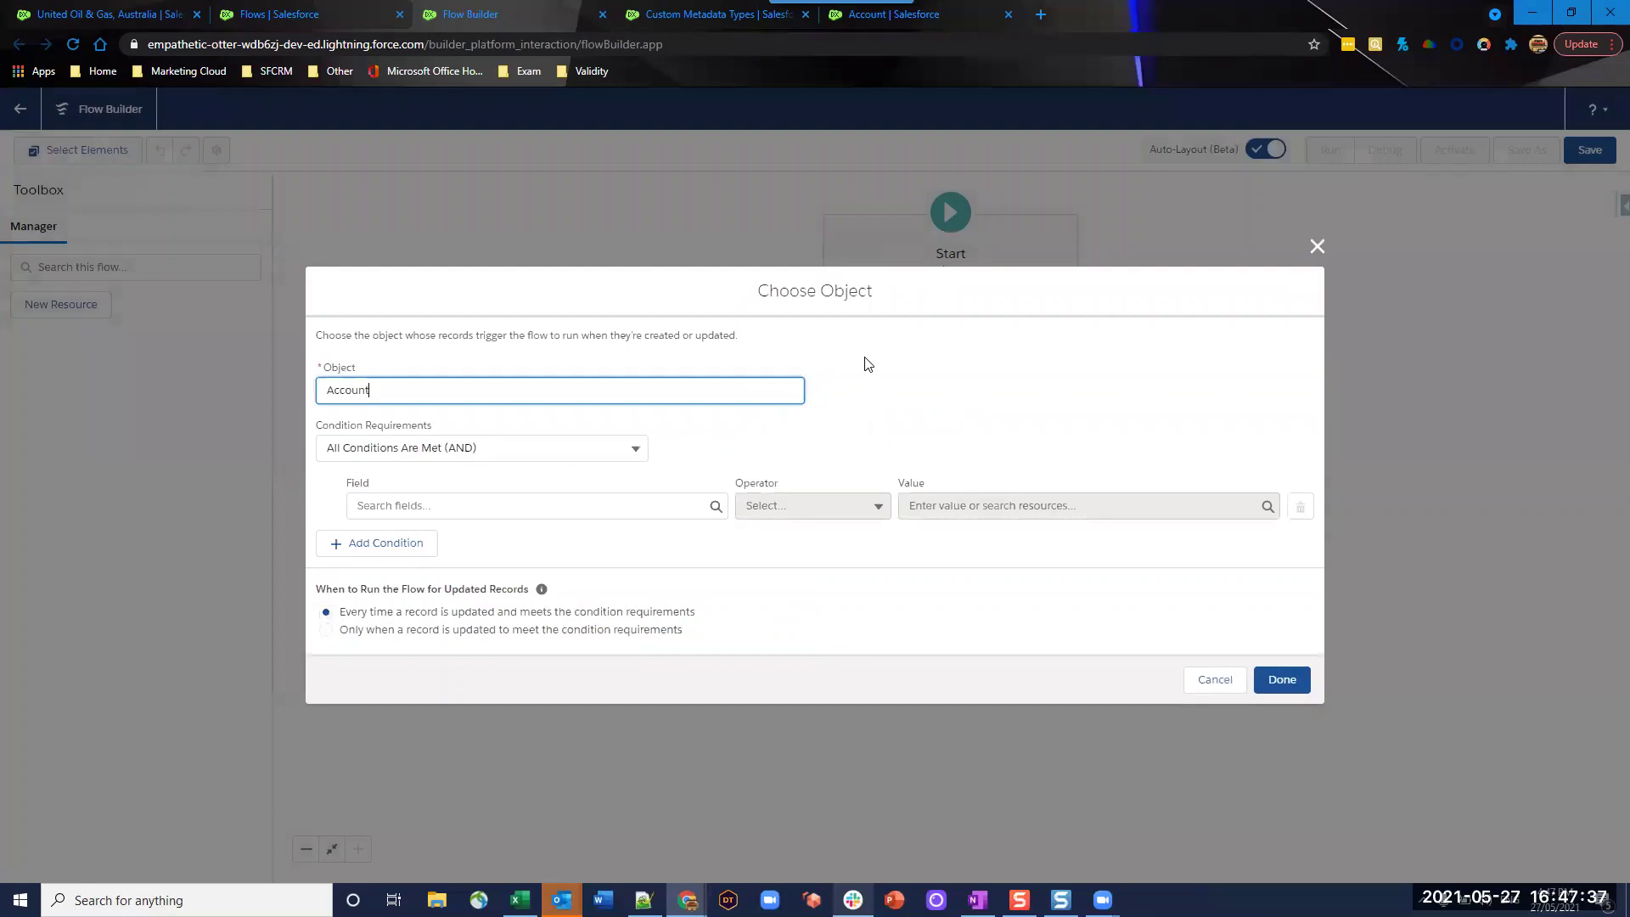
{"action": "left_click", "coordinate": [587, 505]}
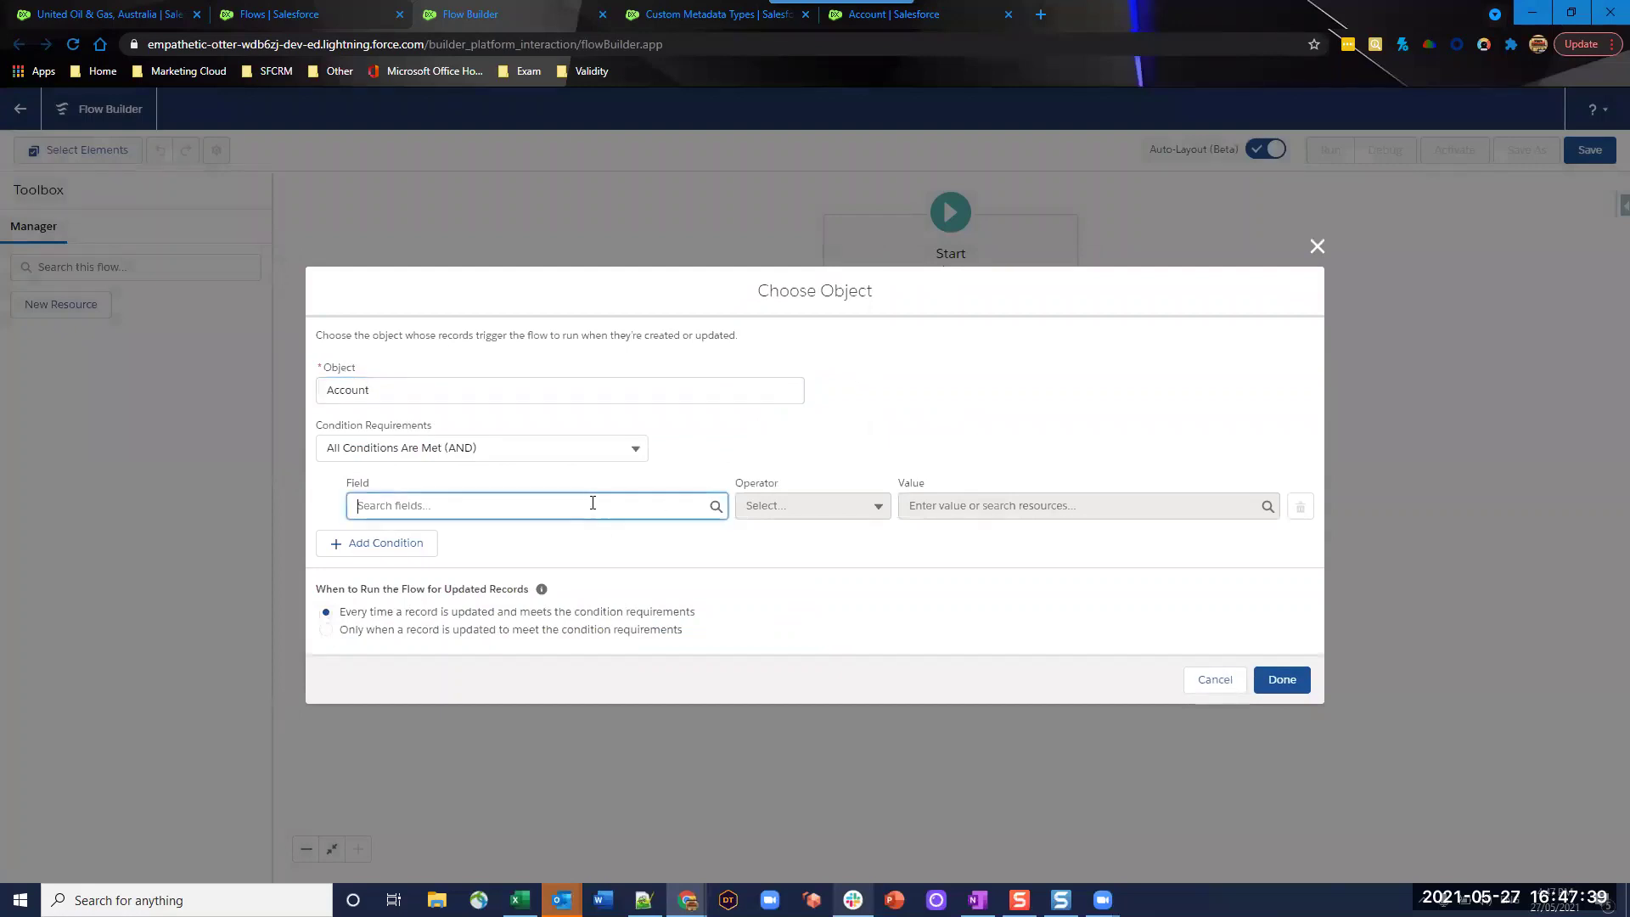
{"action": "type", "text": "region"}
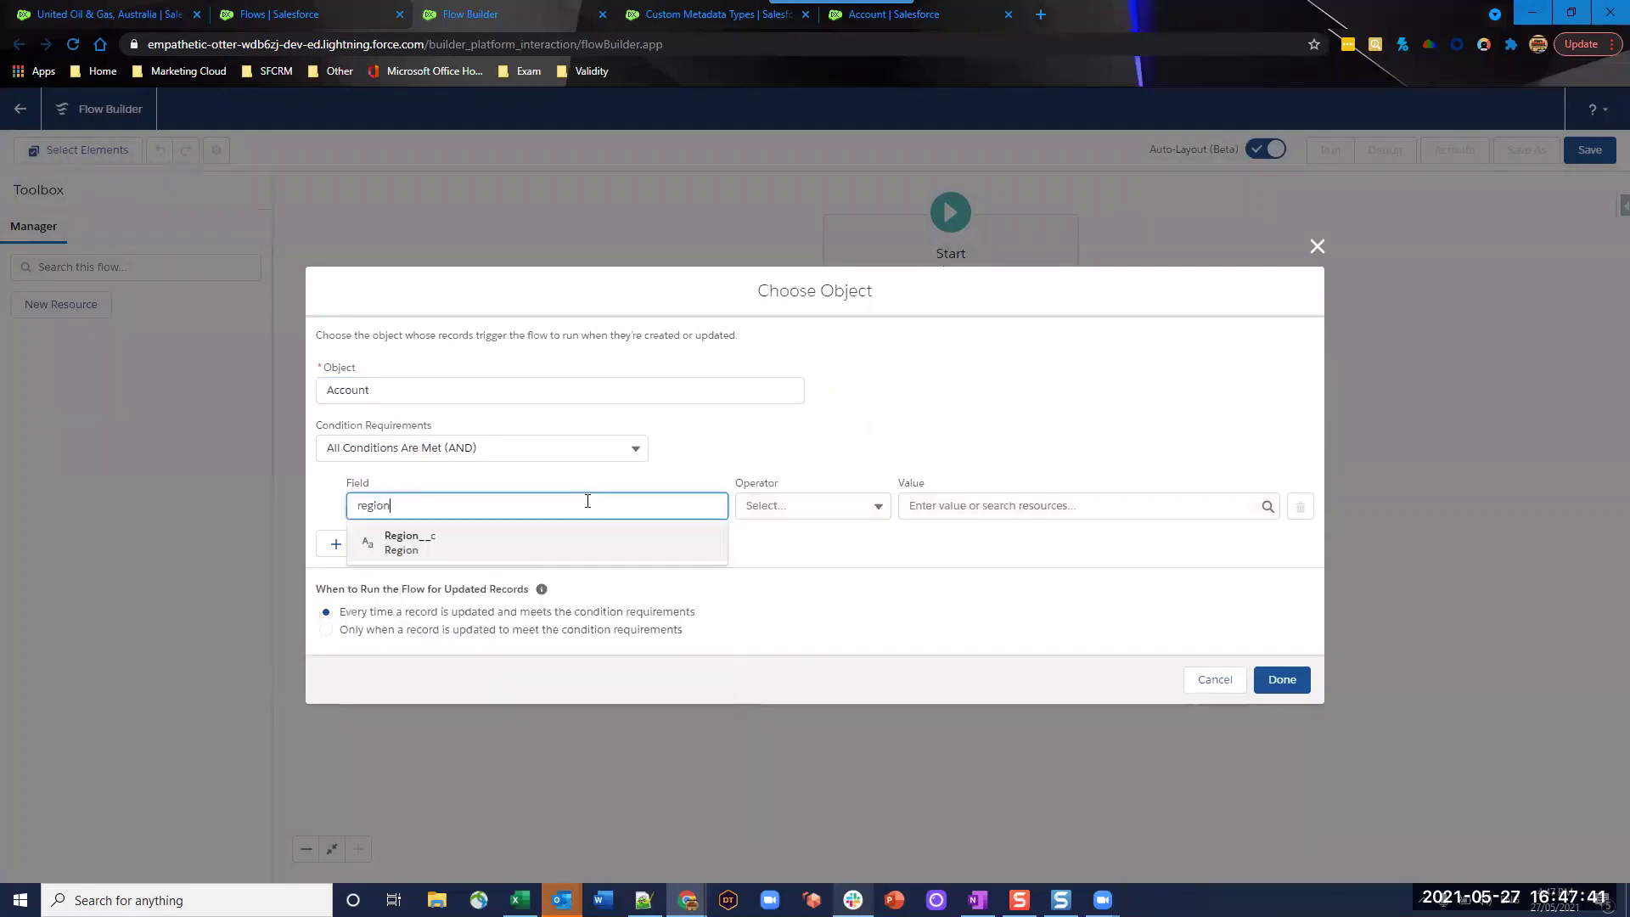
{"action": "left_click", "coordinate": [557, 542]}
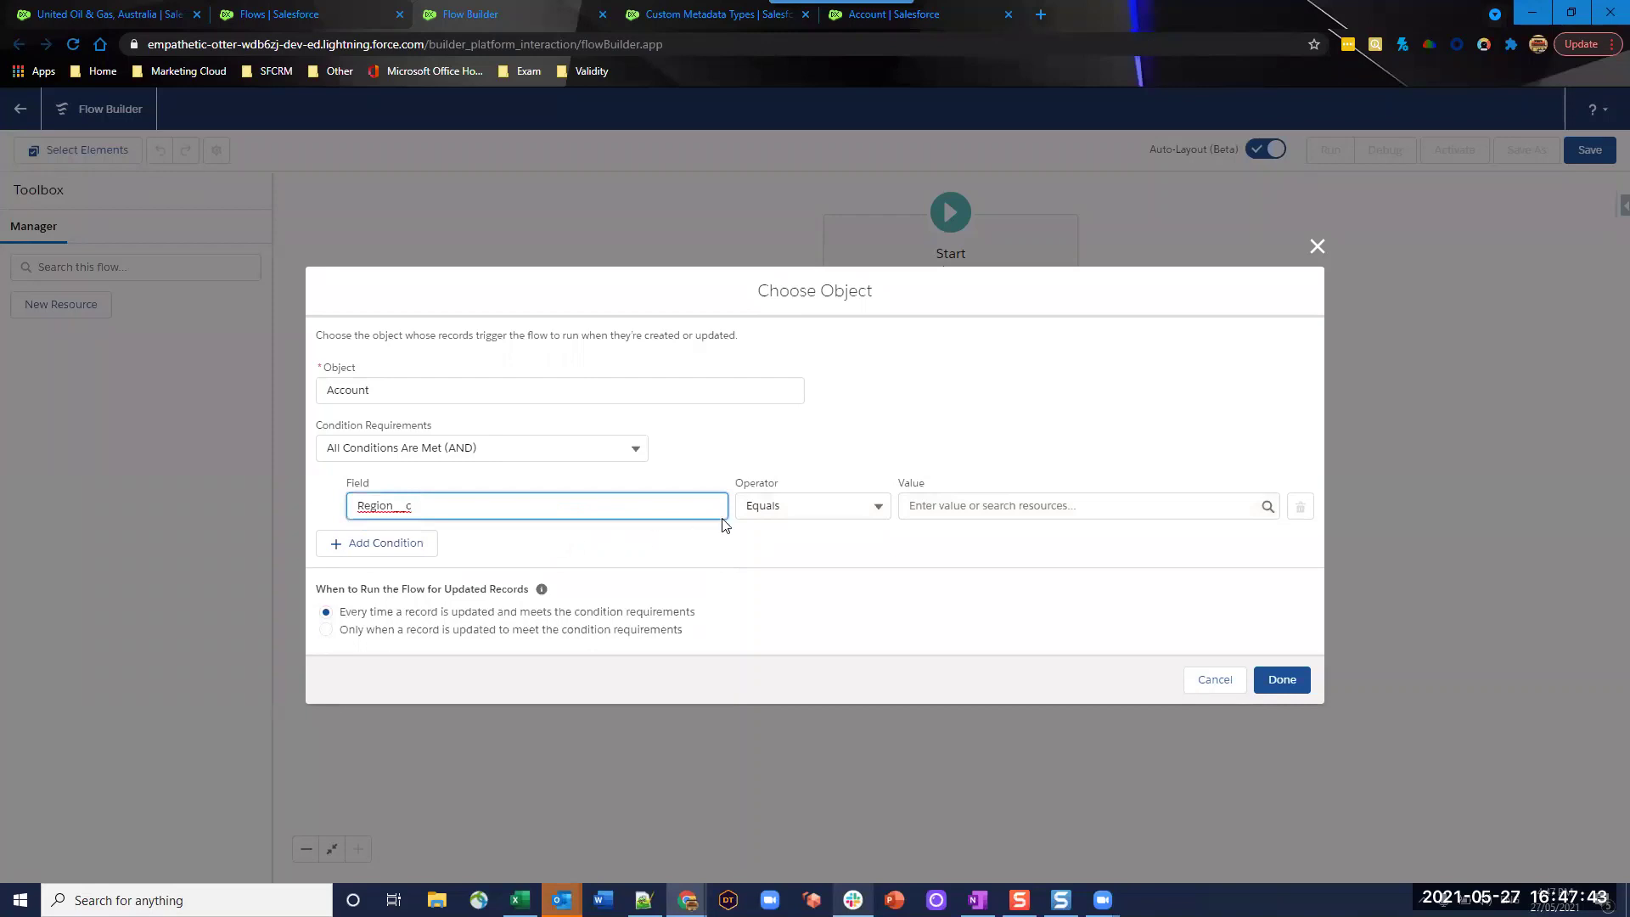
{"action": "left_click", "coordinate": [786, 506]}
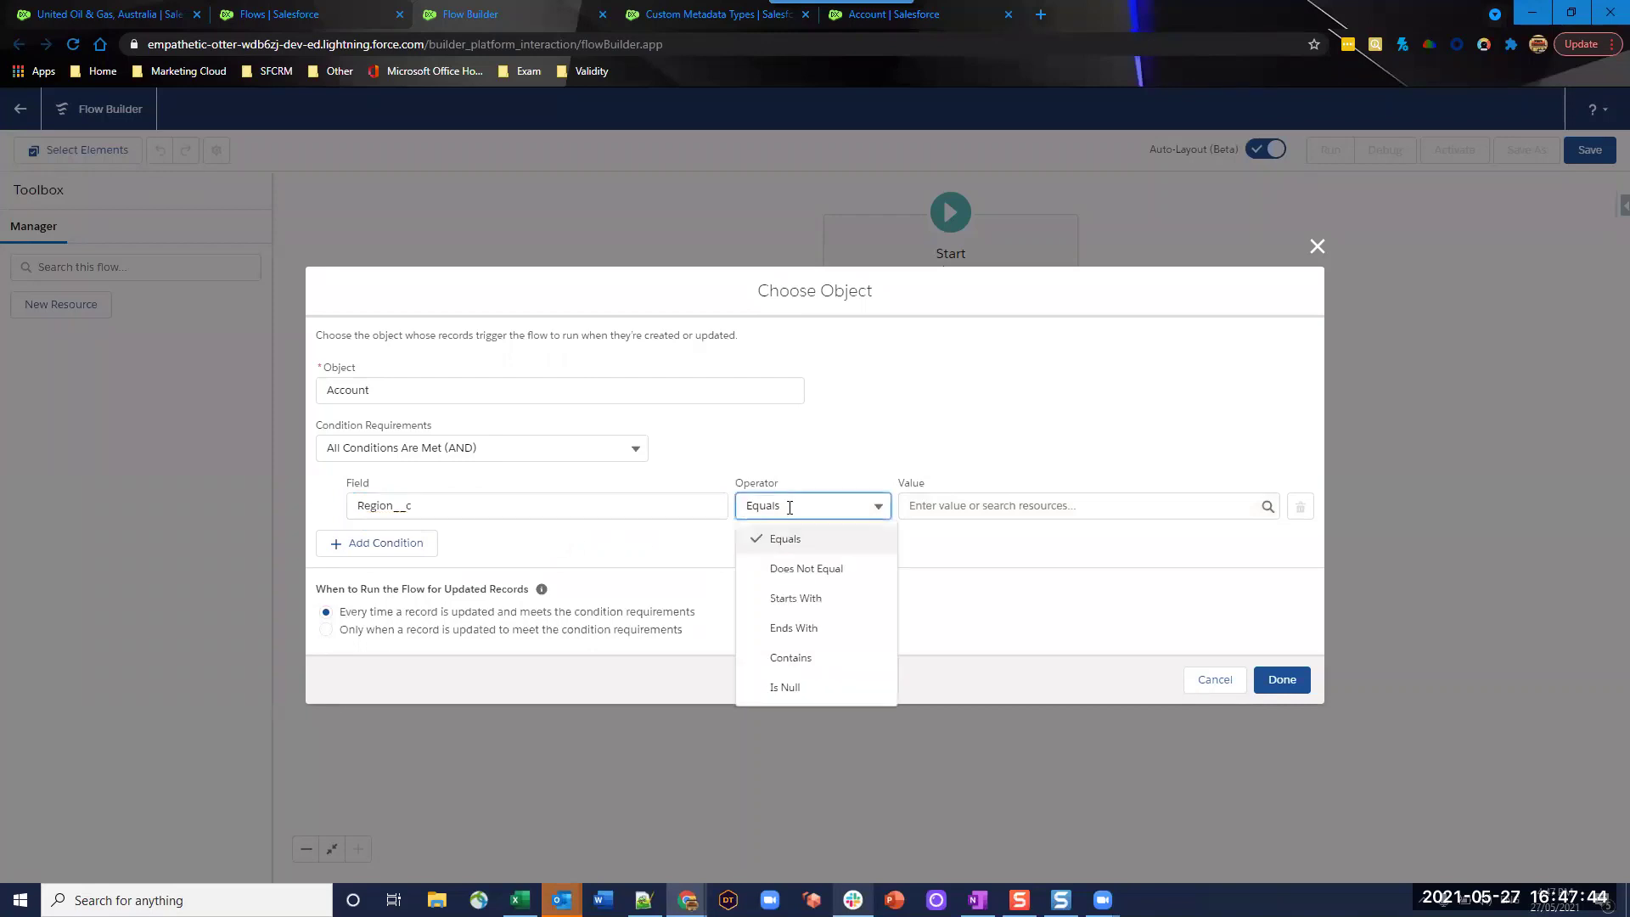
{"action": "left_click", "coordinate": [803, 690]}
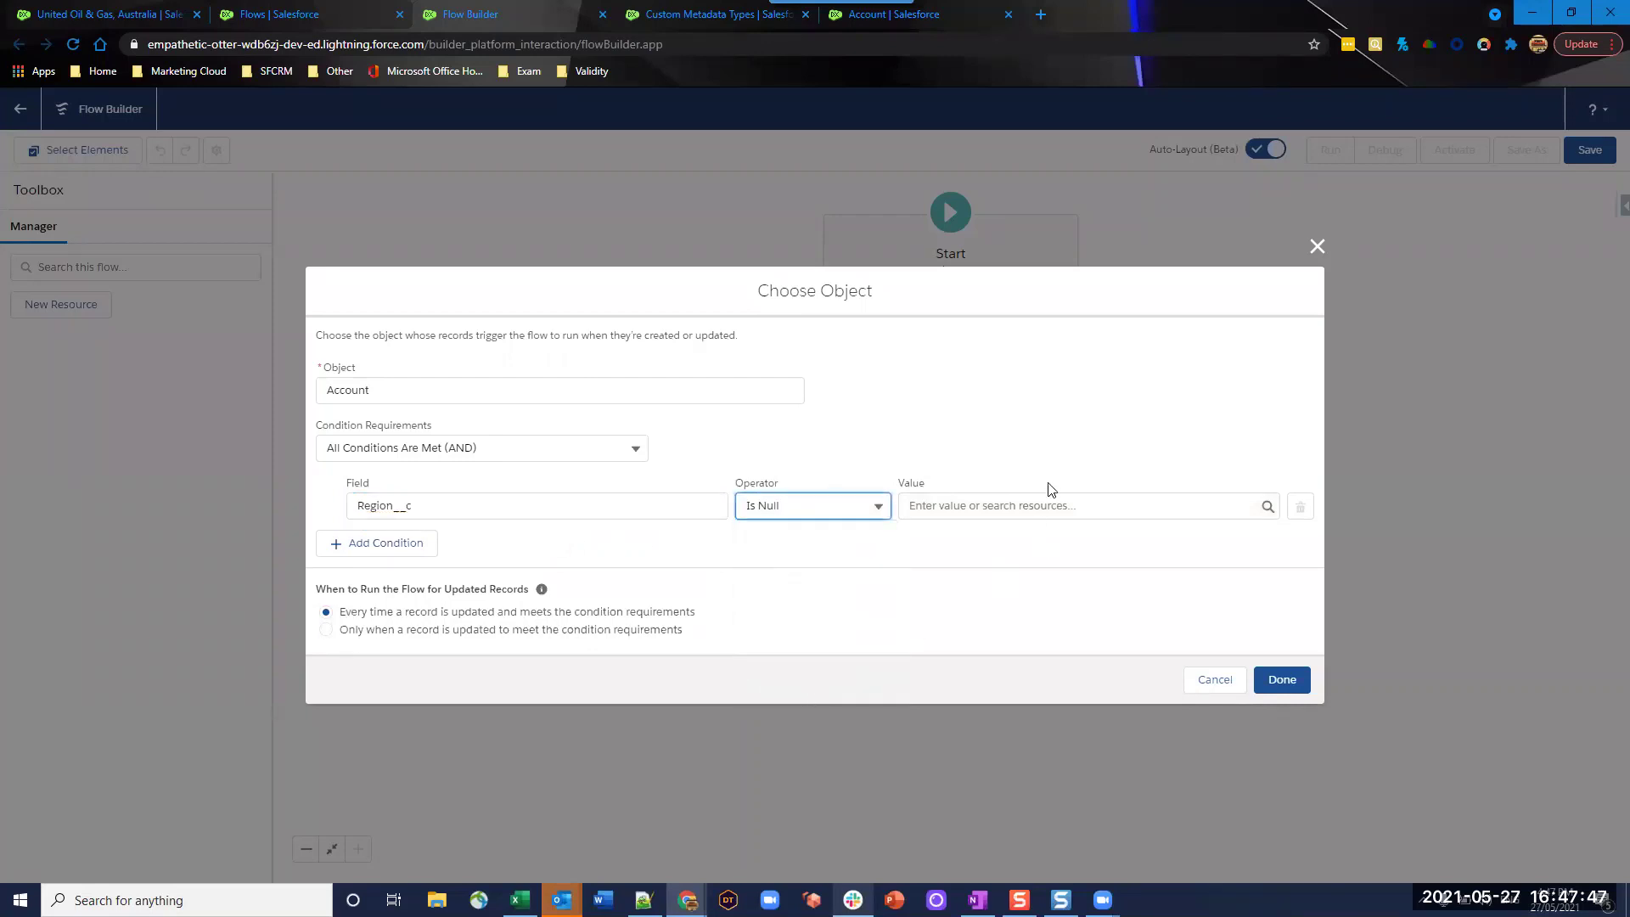
{"action": "left_click", "coordinate": [1022, 502]}
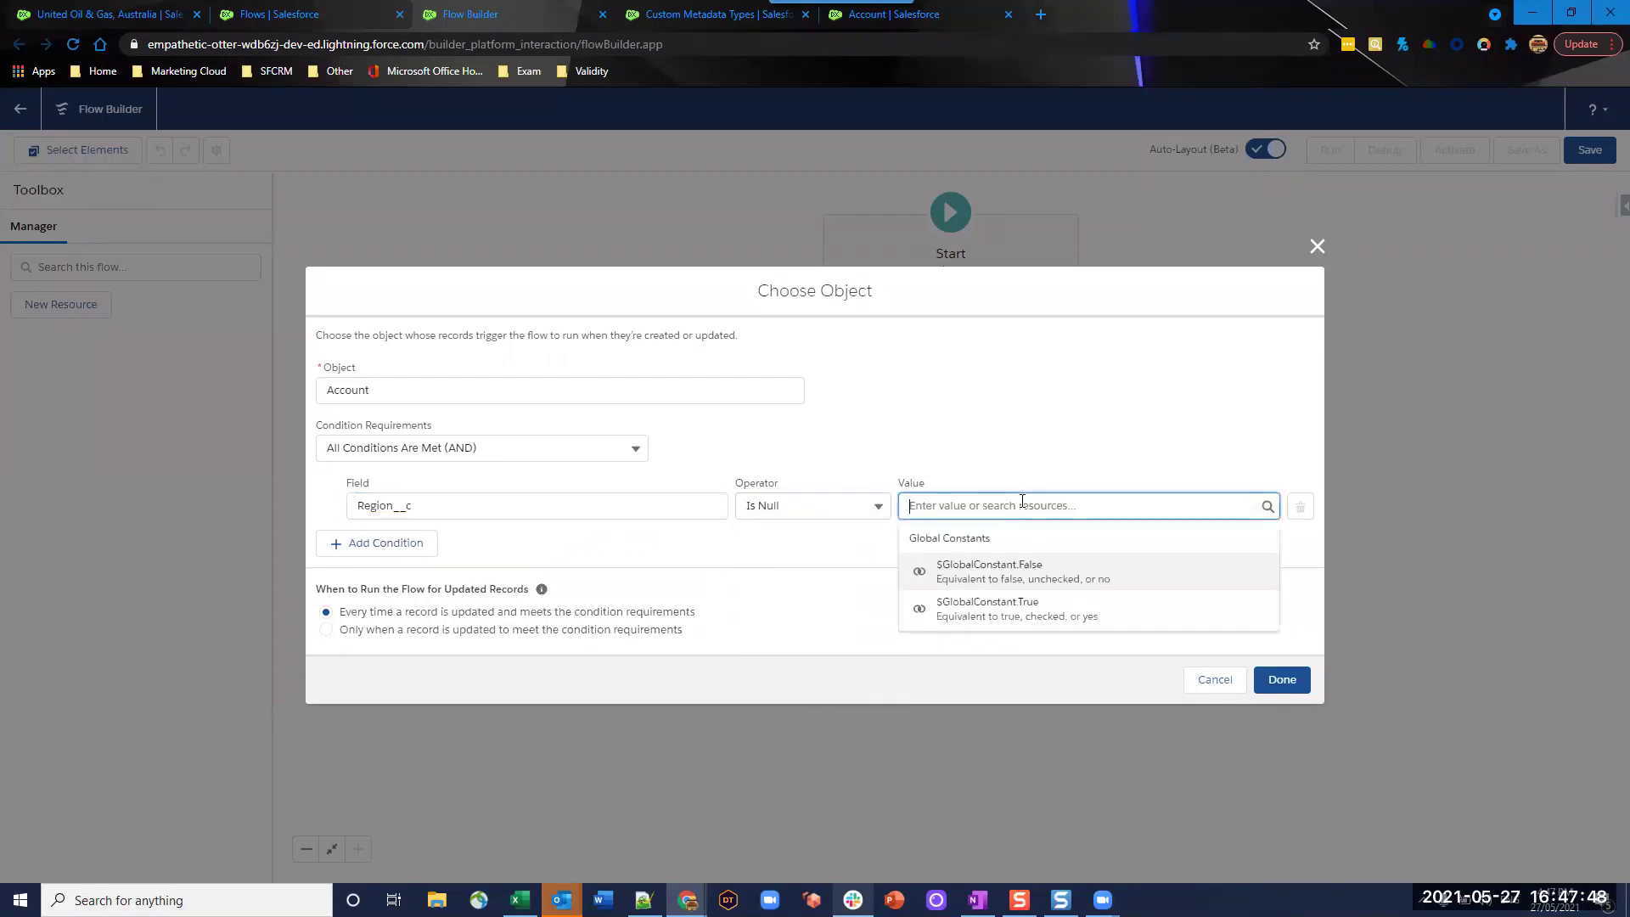
{"action": "left_click", "coordinate": [1050, 622]}
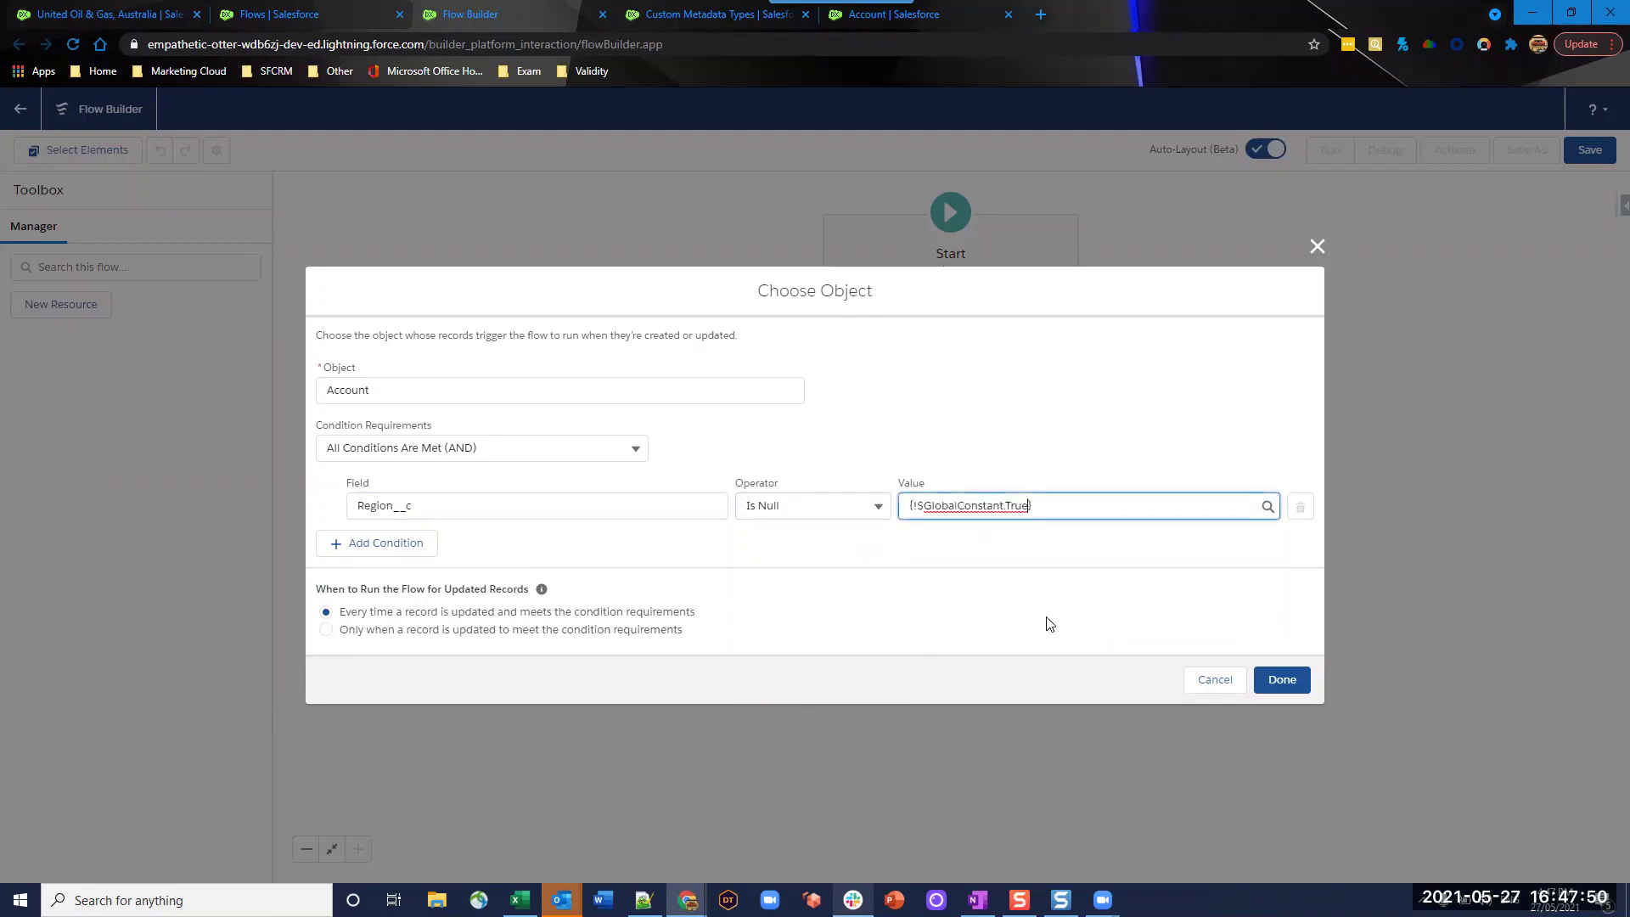
- Add a second condition: BillingCountry Is Null equals False
{"action": "left_click", "coordinate": [419, 541]}
{"action": "left_click", "coordinate": [416, 534]}
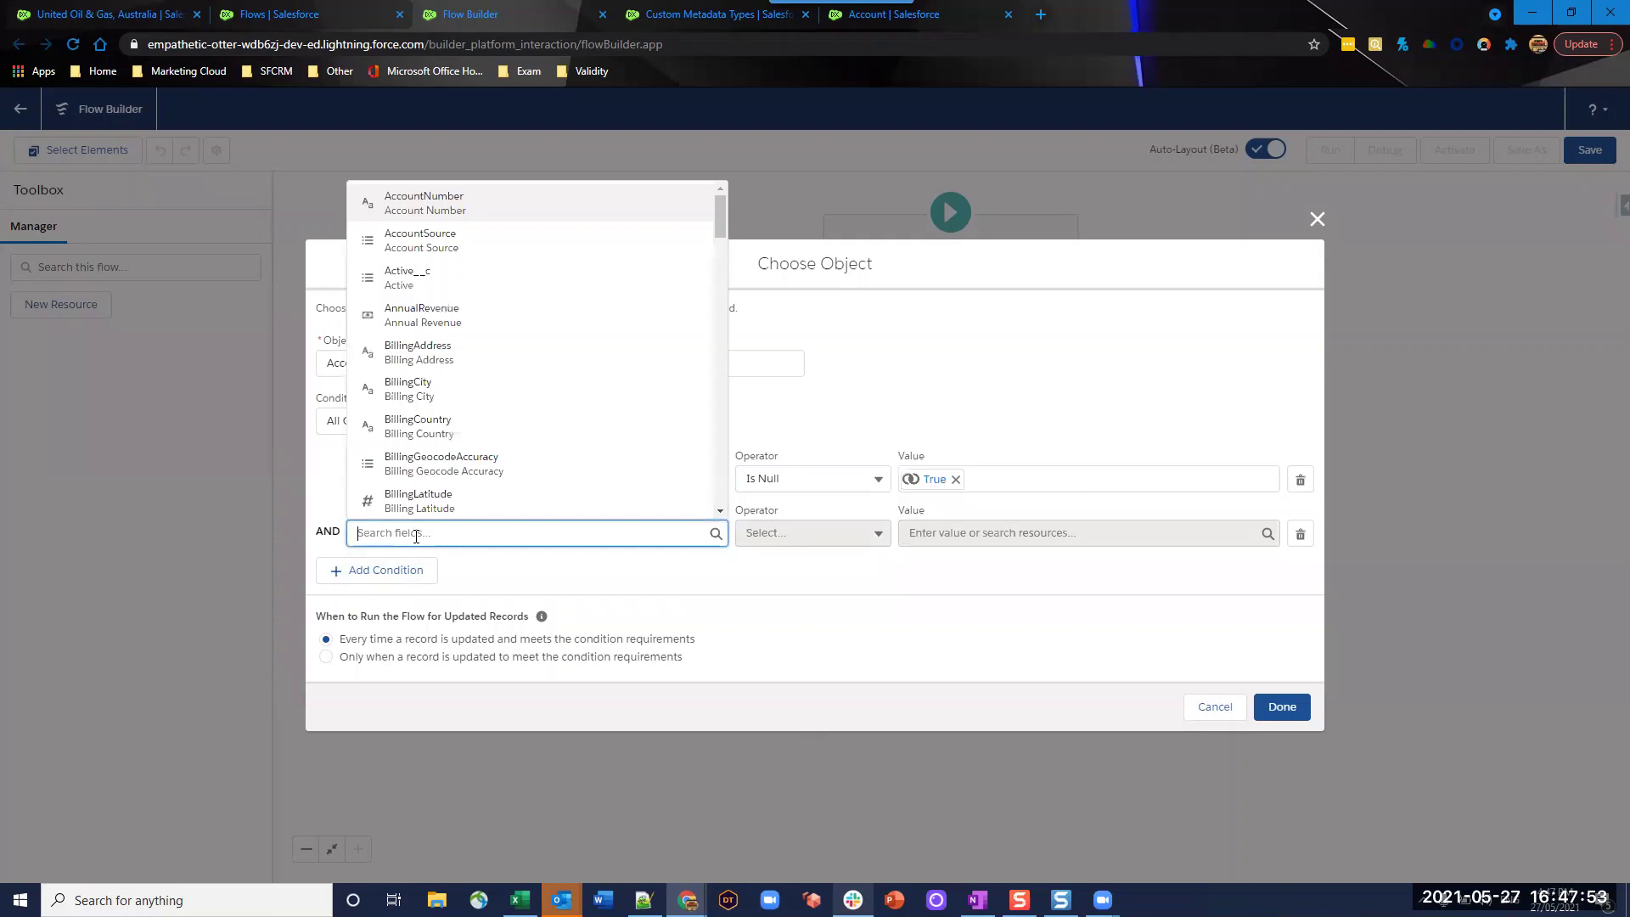
{"action": "type", "text": "ni"}
{"action": "key", "text": "BackSpace"}
{"action": "key", "text": "BackSpace"}
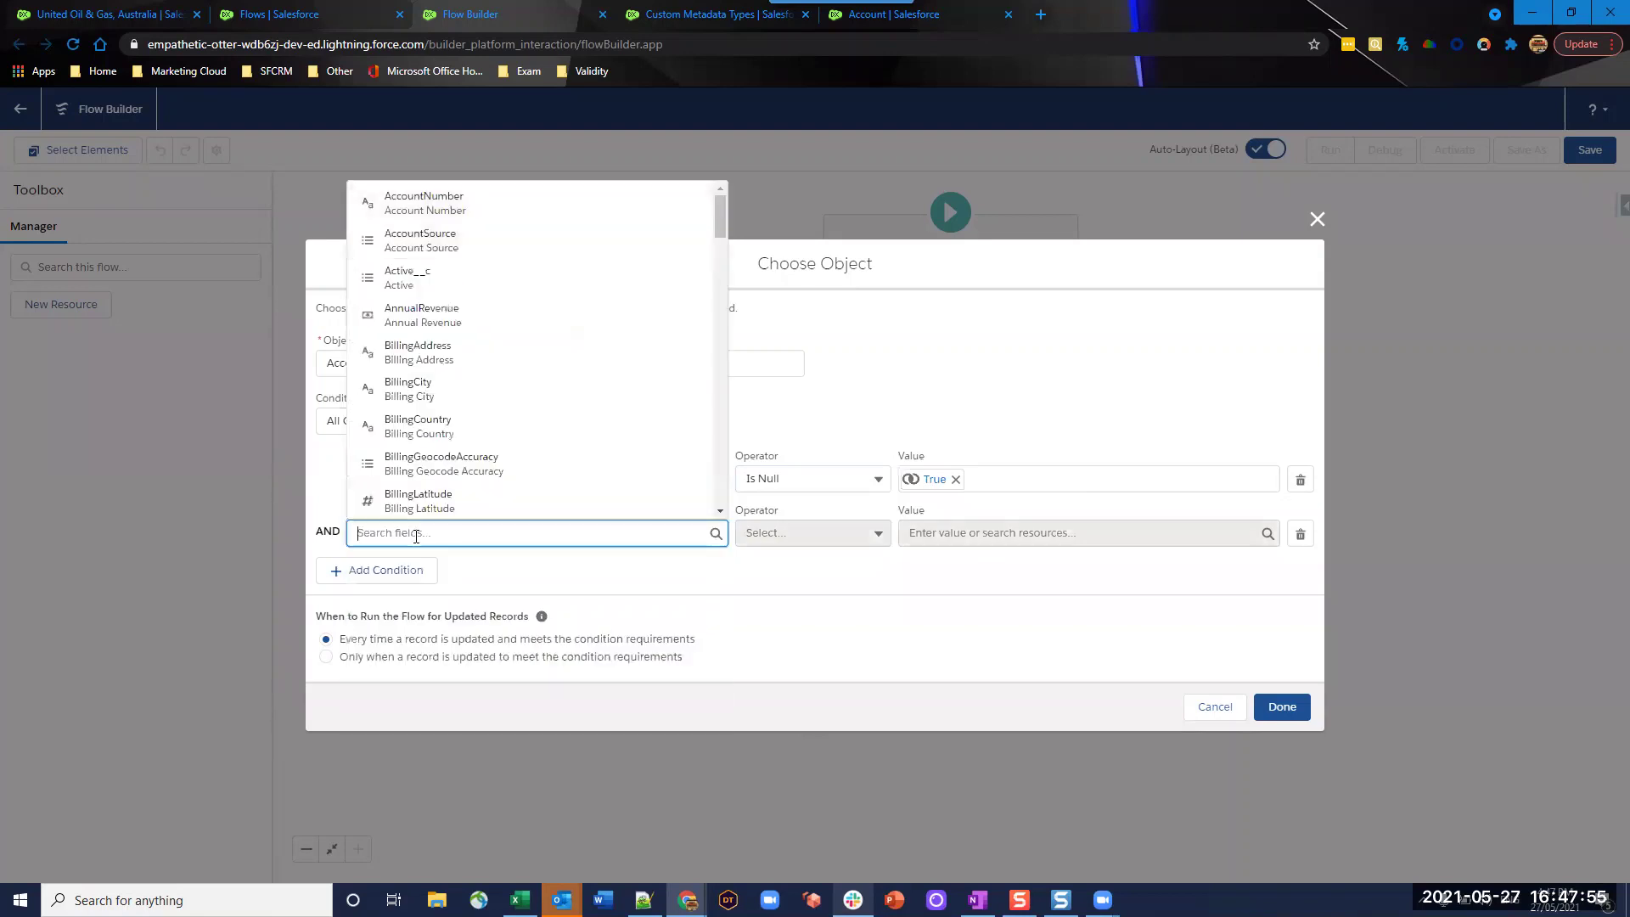
{"action": "type", "text": "bi"}
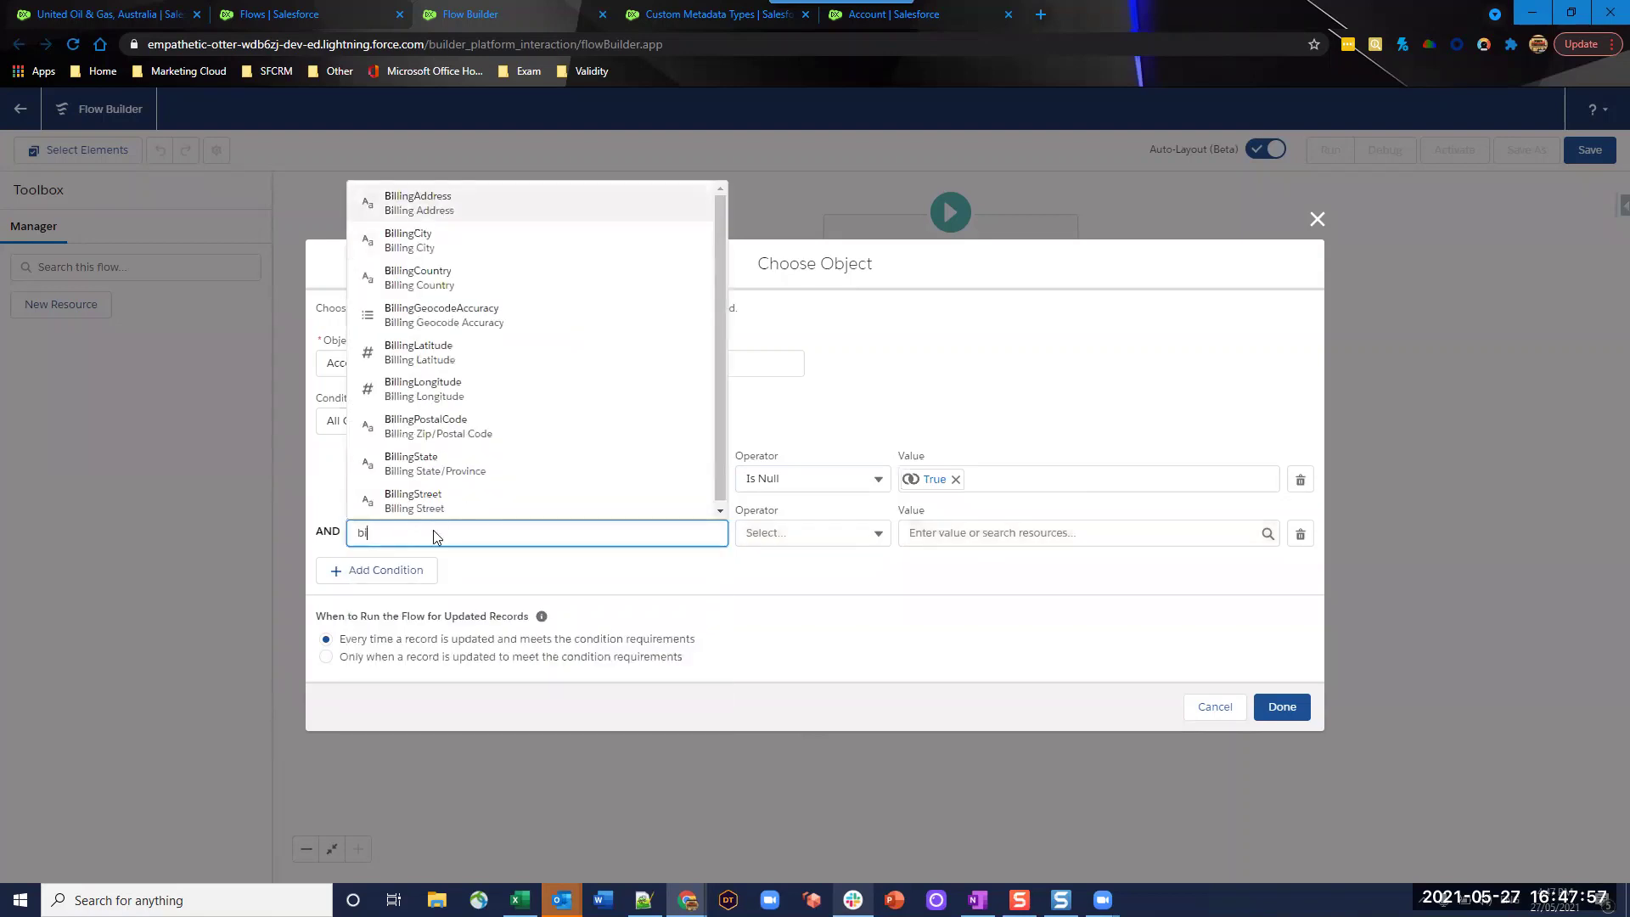
{"action": "left_click", "coordinate": [466, 277]}
{"action": "left_click", "coordinate": [807, 533]}
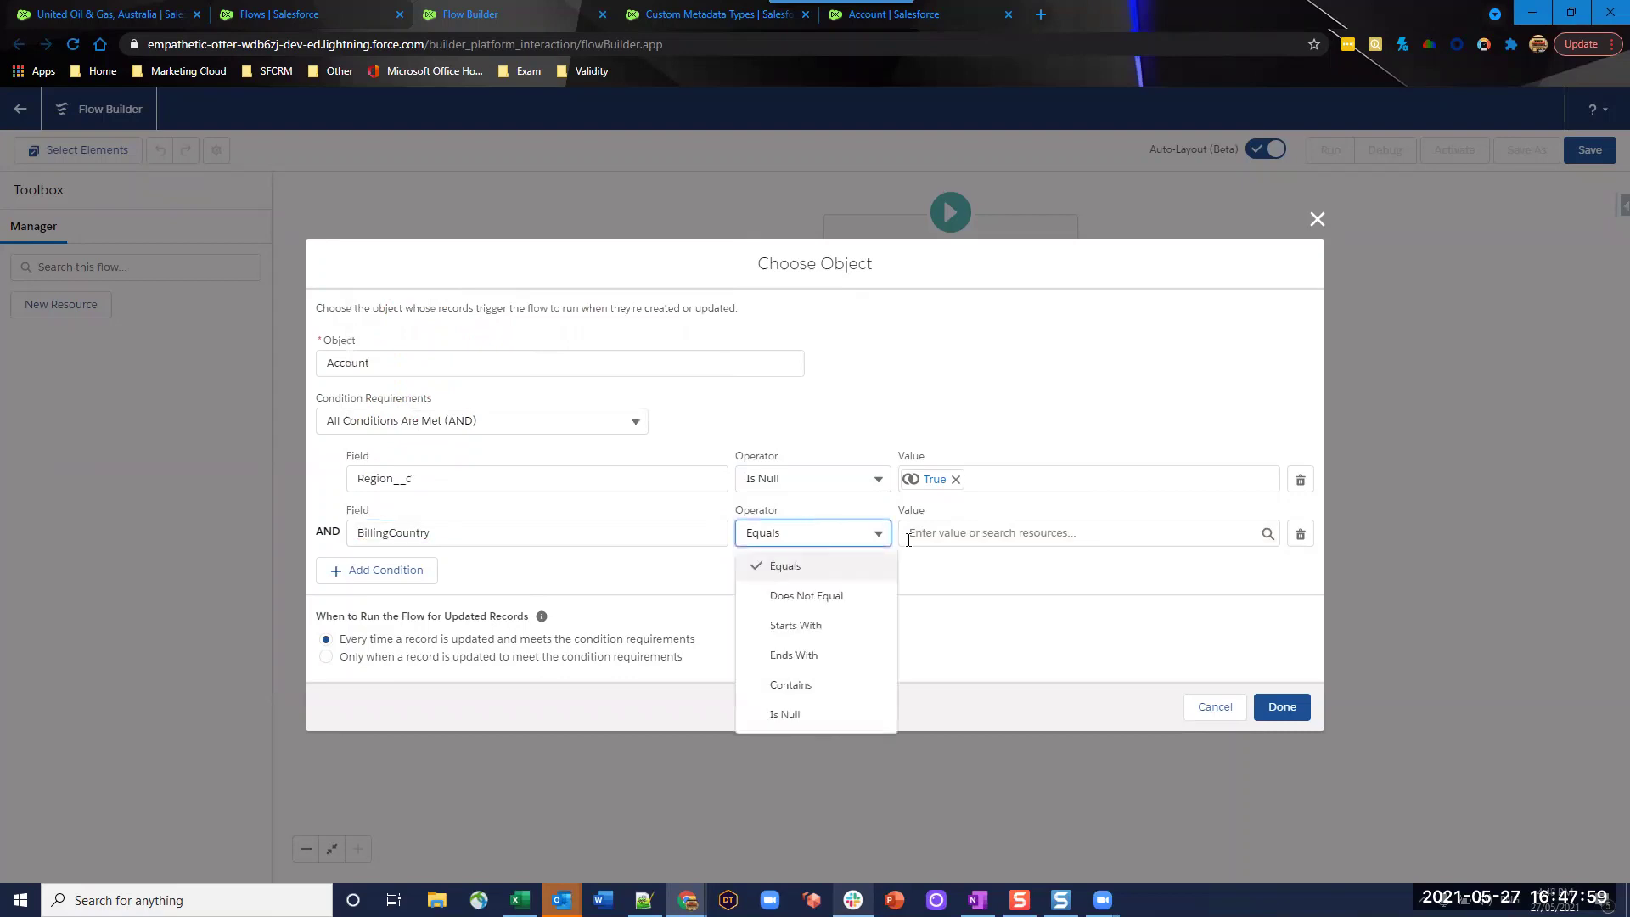
{"action": "left_click", "coordinate": [976, 533]}
{"action": "left_click", "coordinate": [806, 534]}
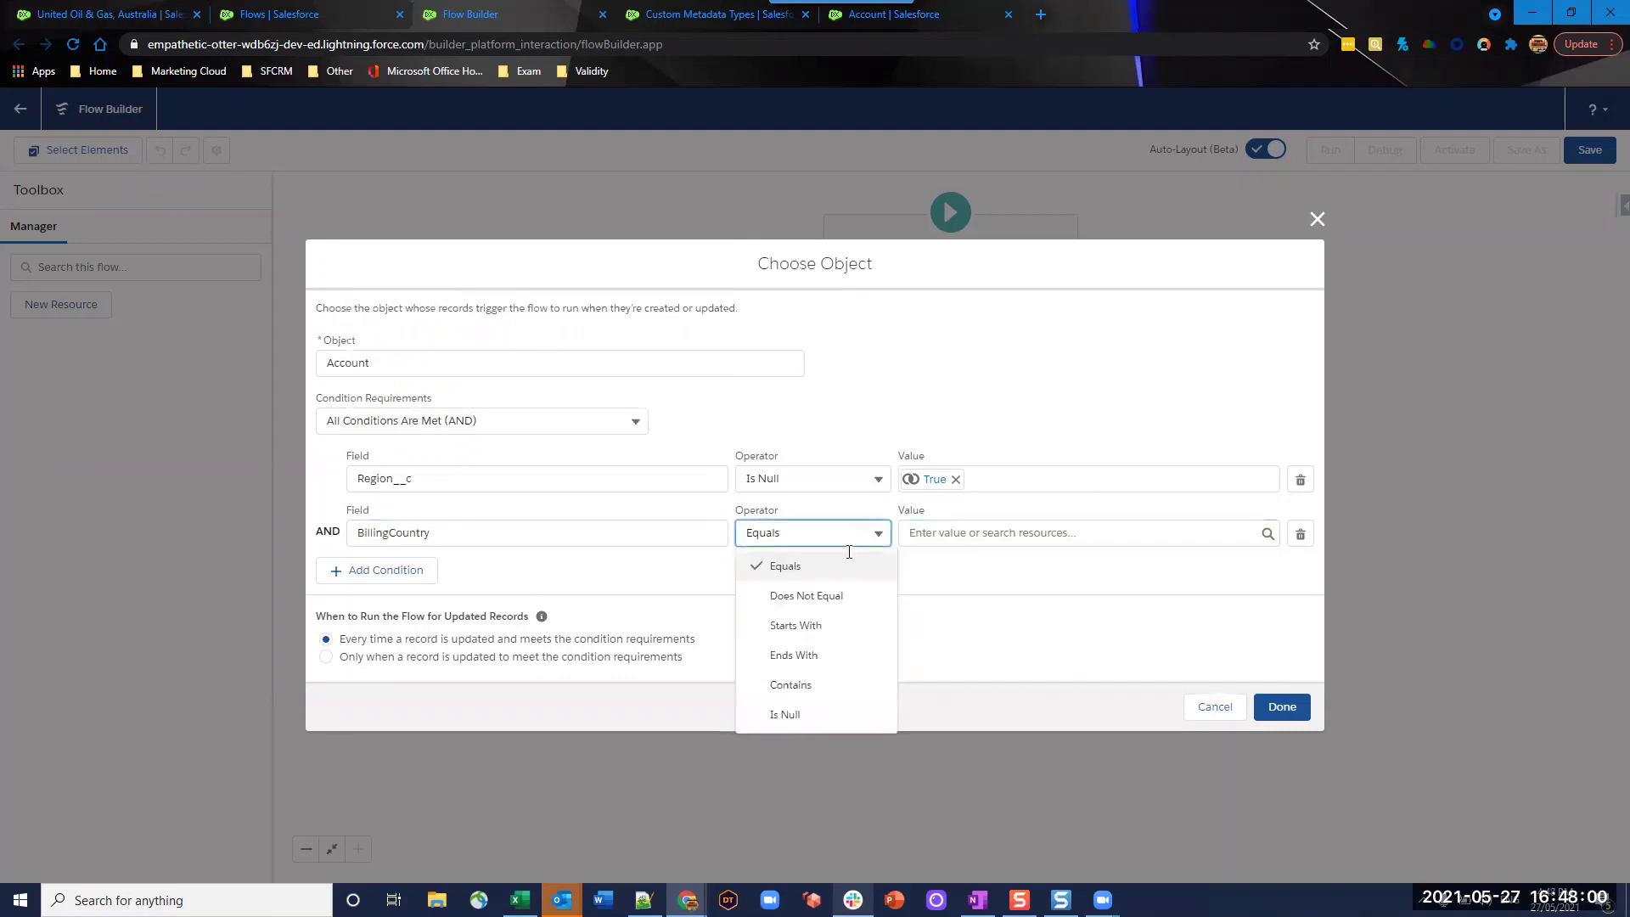
{"action": "left_click", "coordinate": [830, 722]}
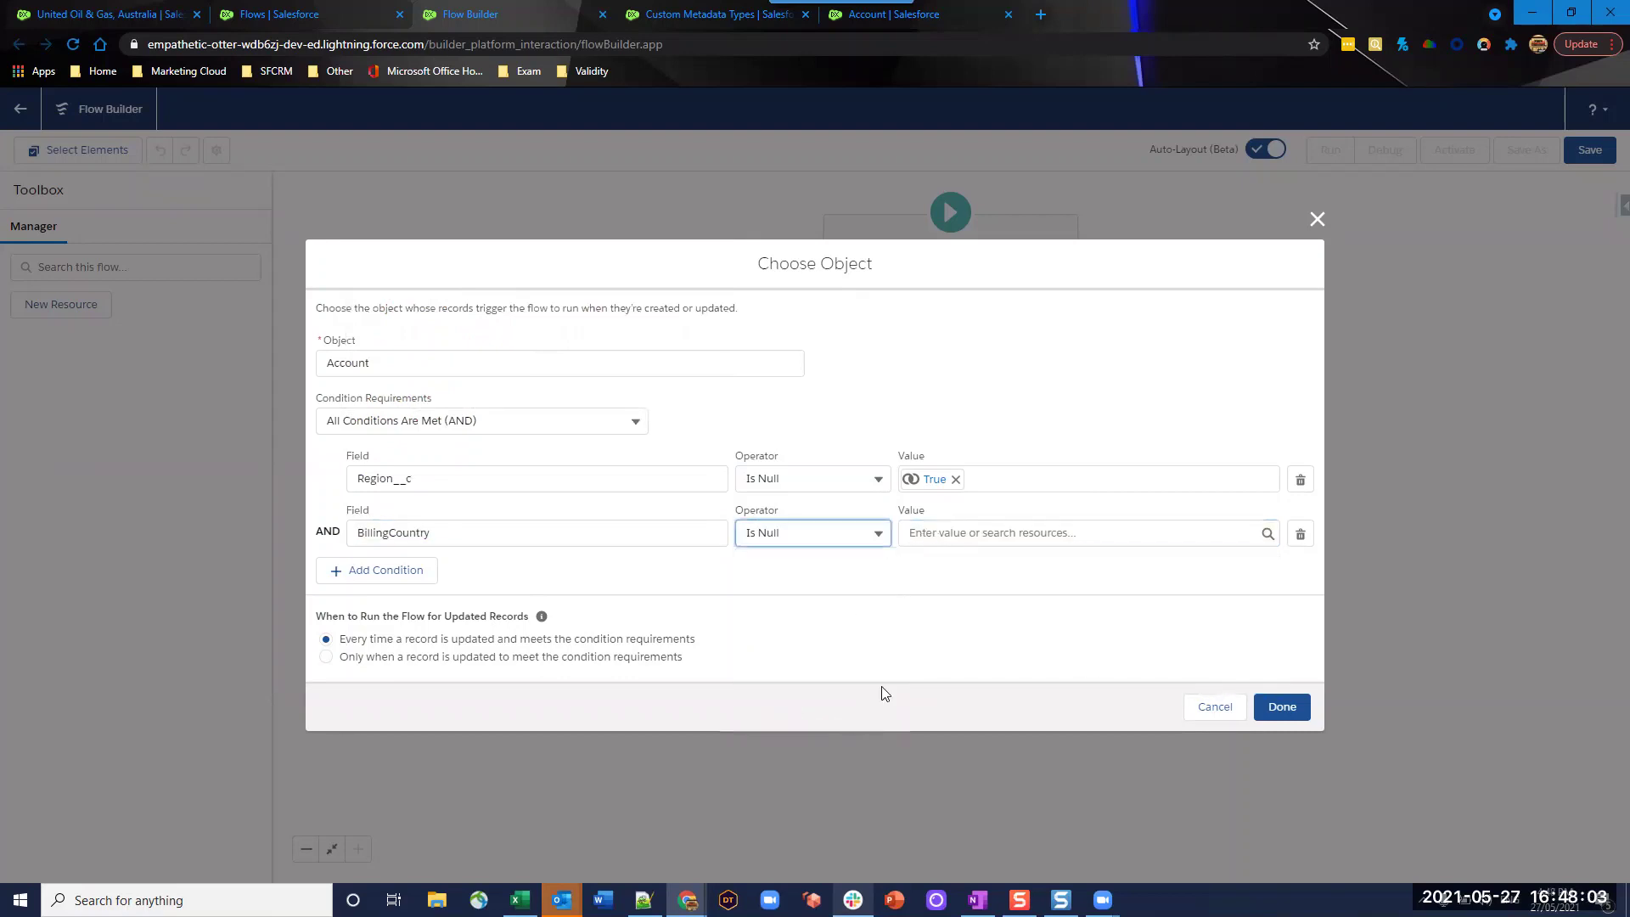
{"action": "left_click", "coordinate": [967, 534]}
{"action": "left_click", "coordinate": [958, 600]}
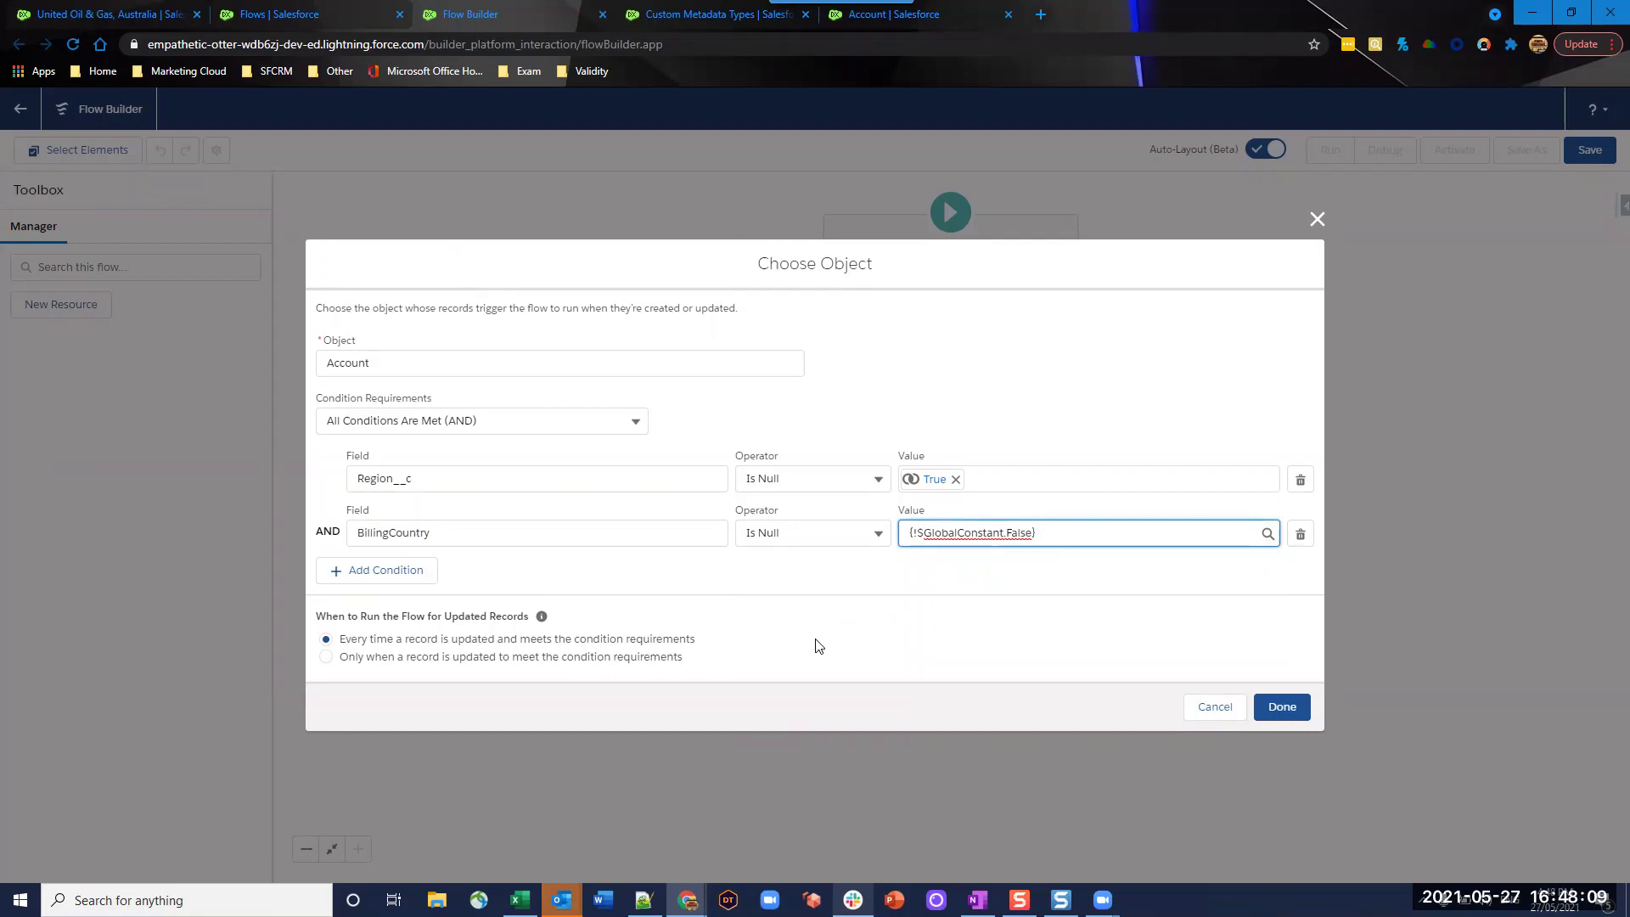
- Add a Get Records element labelled 'Get Region Allocation' that queries the Region Allocation object
{"action": "left_click", "coordinate": [1282, 708]}
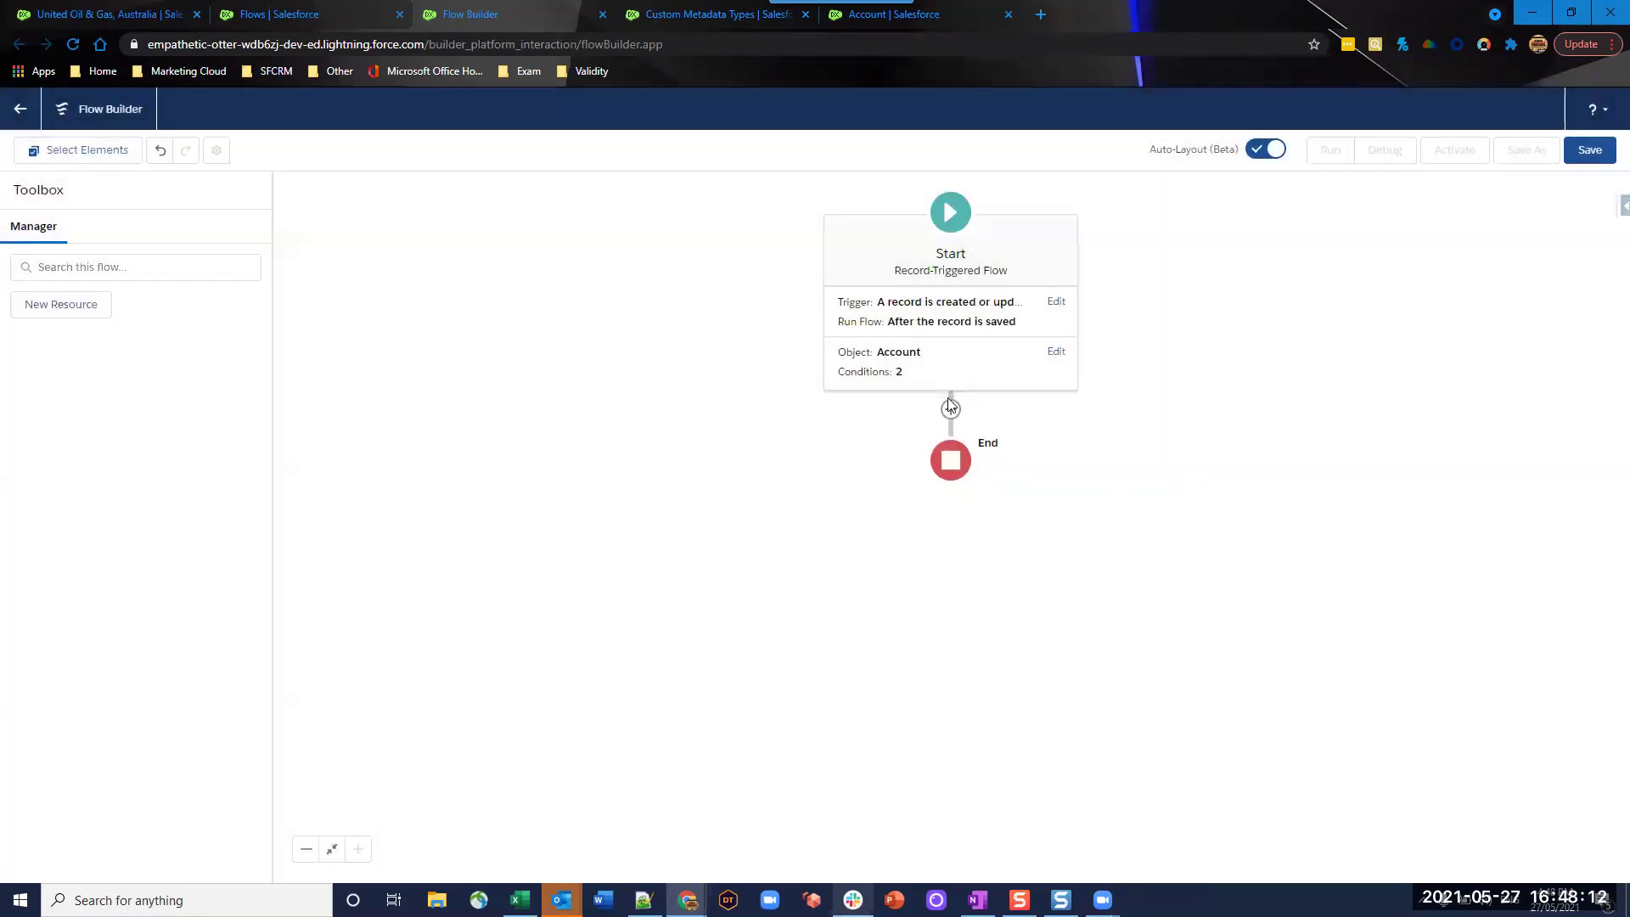
{"action": "left_click", "coordinate": [950, 408]}
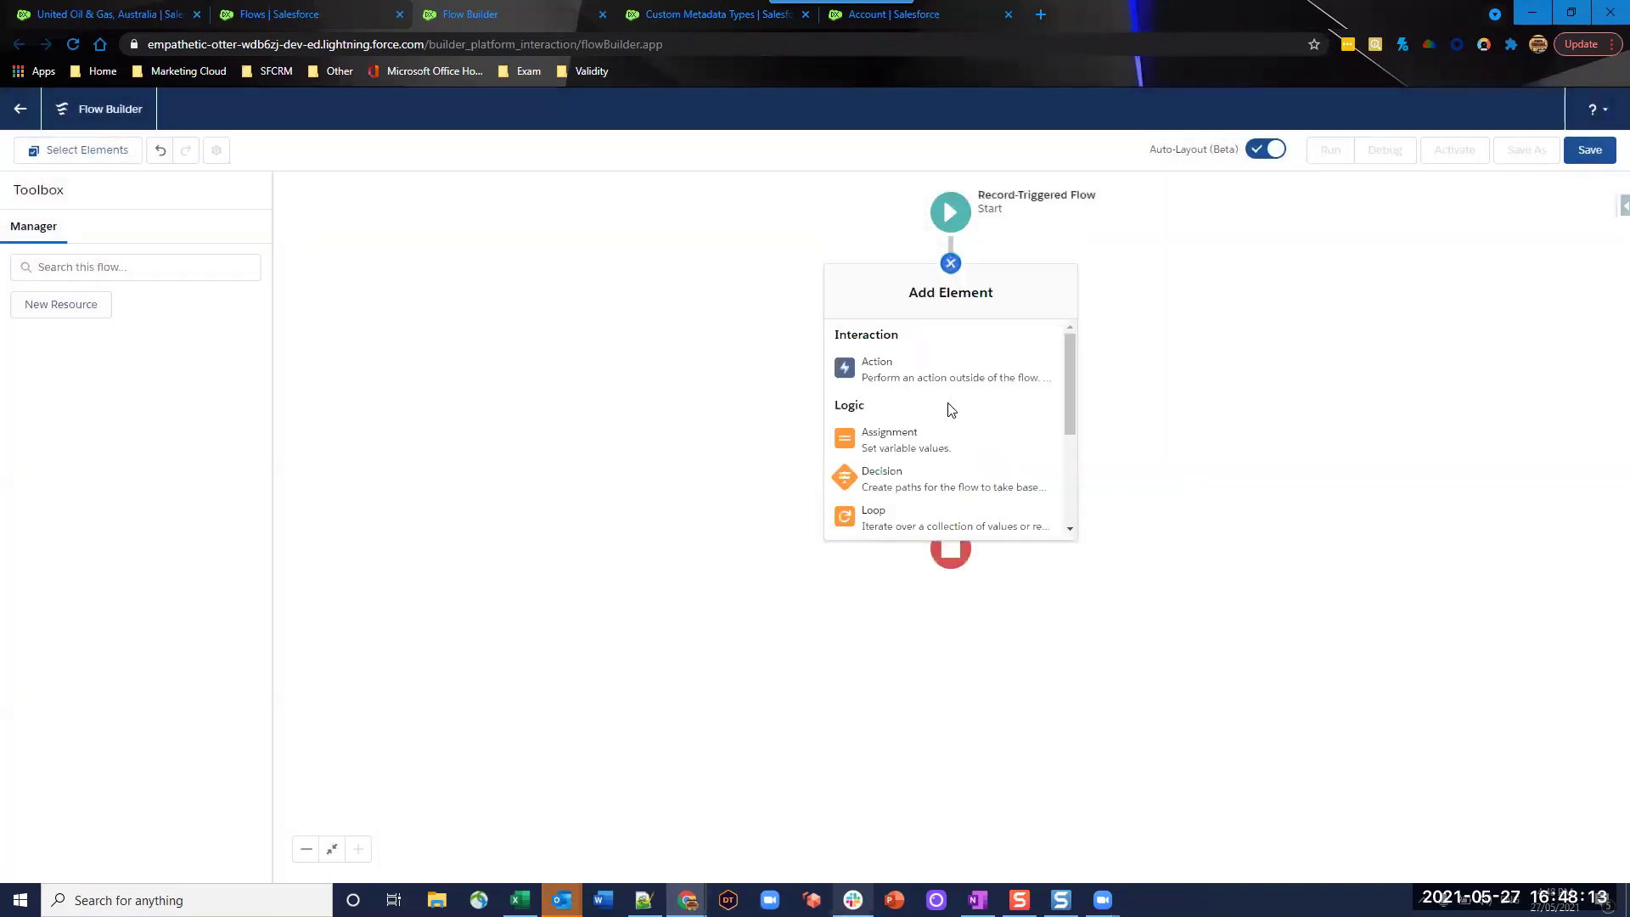
{"action": "scroll", "coordinate": [950, 411], "scroll_direction": "down", "scroll_amount": 3}
{"action": "scroll", "coordinate": [938, 441], "scroll_direction": "down", "scroll_amount": 1}
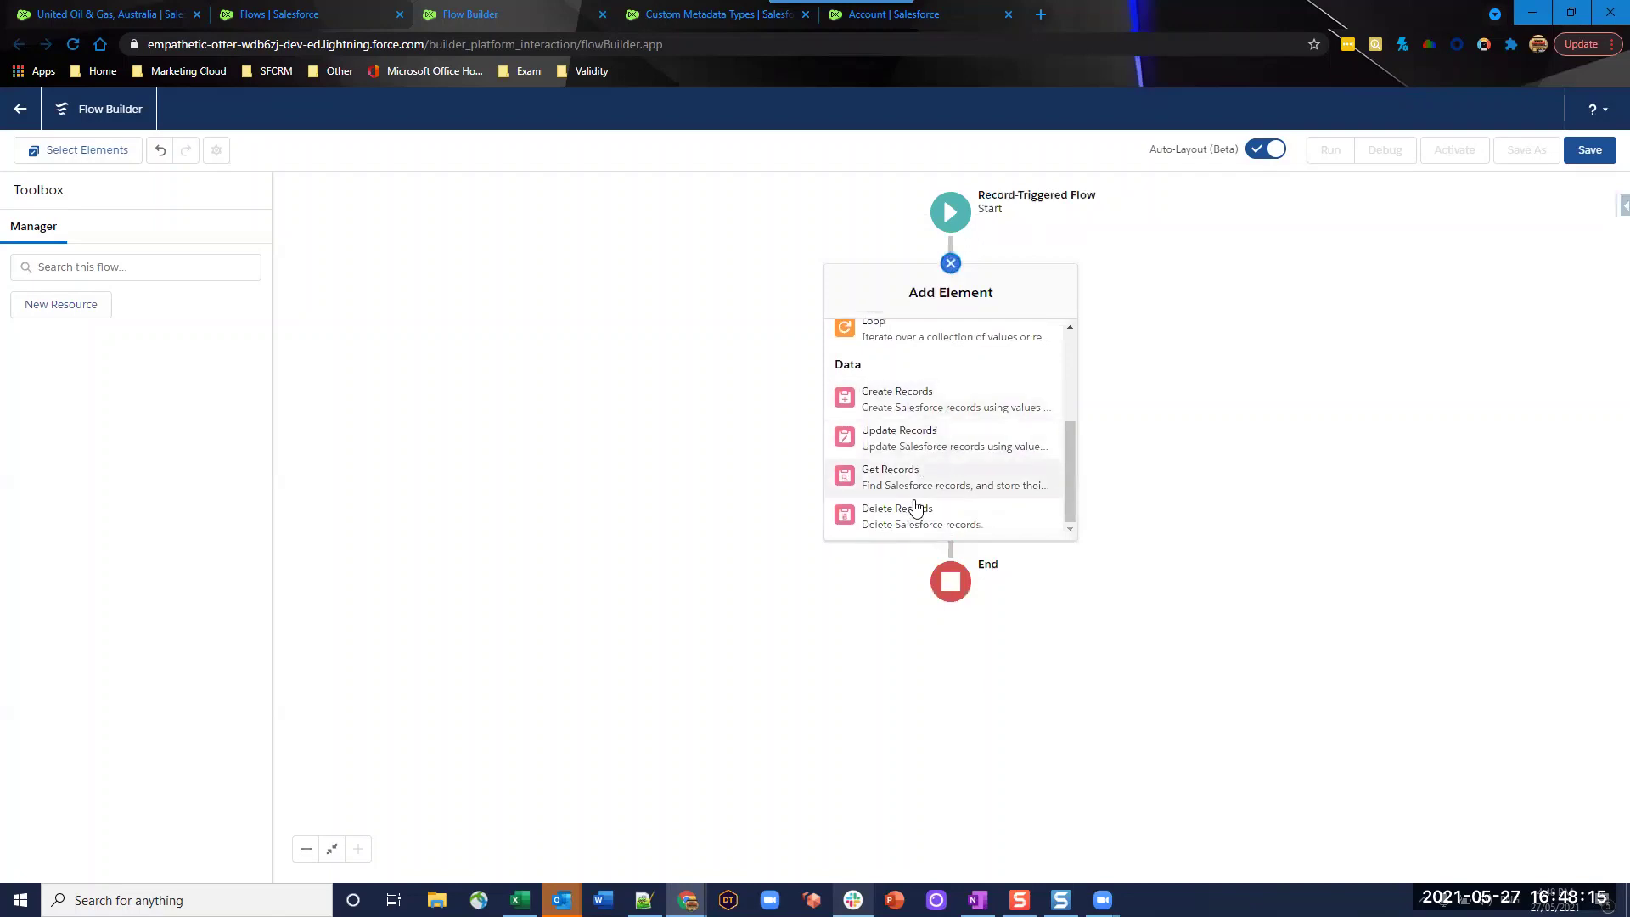
{"action": "left_click", "coordinate": [870, 490]}
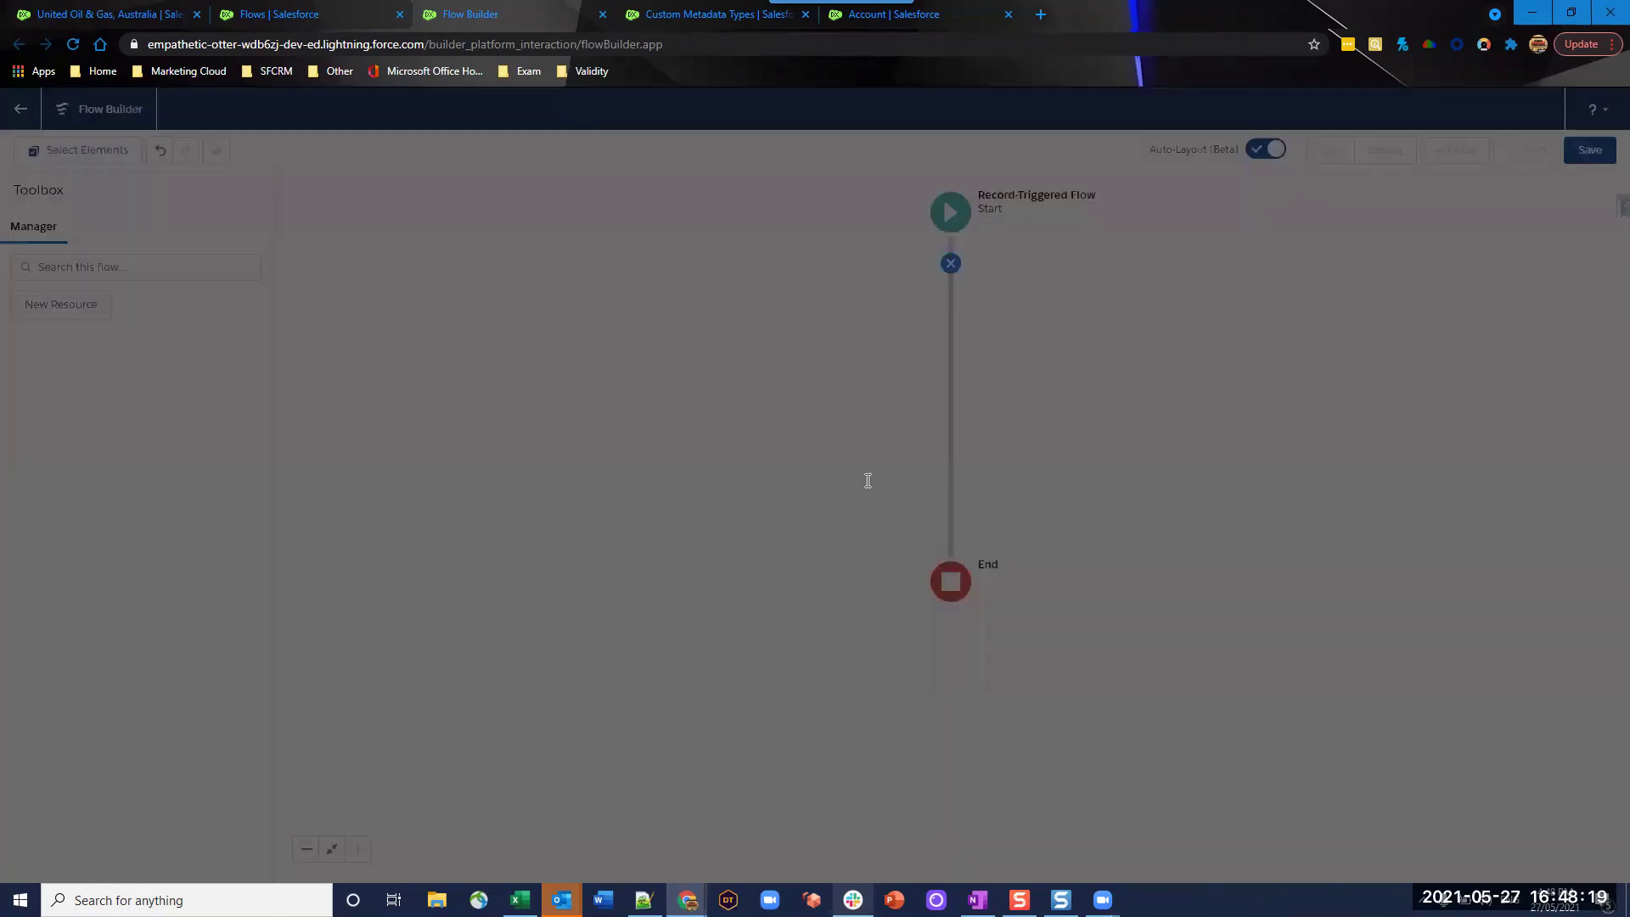
{"action": "type", "text": "G"}
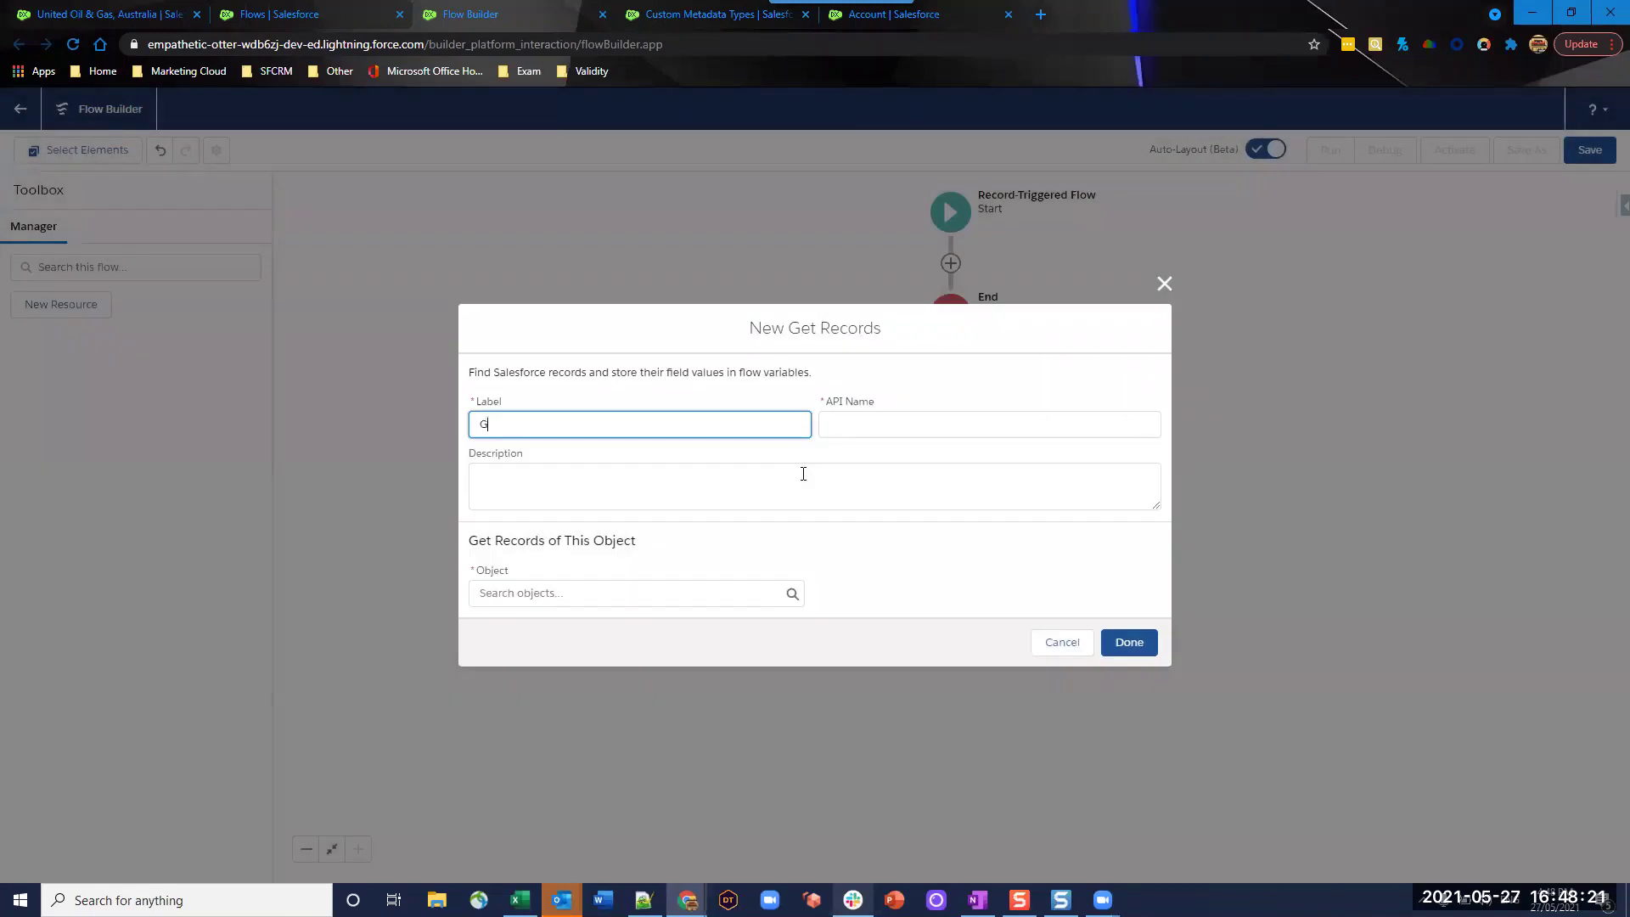
{"action": "type", "text": "et Region Allocation"}
{"action": "left_click", "coordinate": [804, 474]}
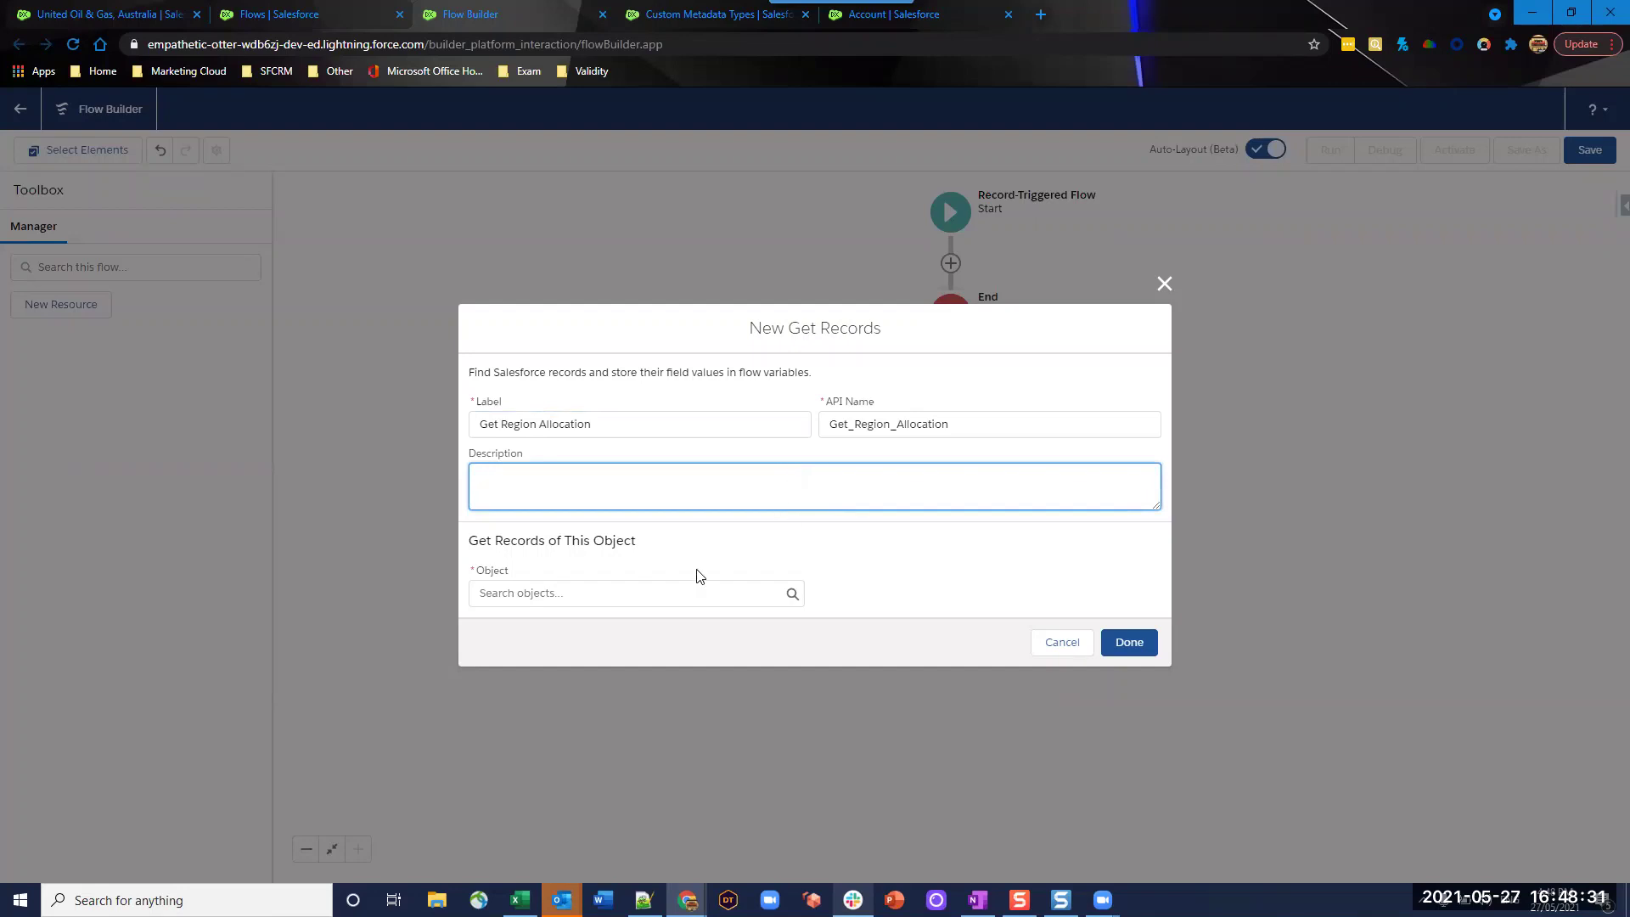
{"action": "left_click", "coordinate": [569, 594]}
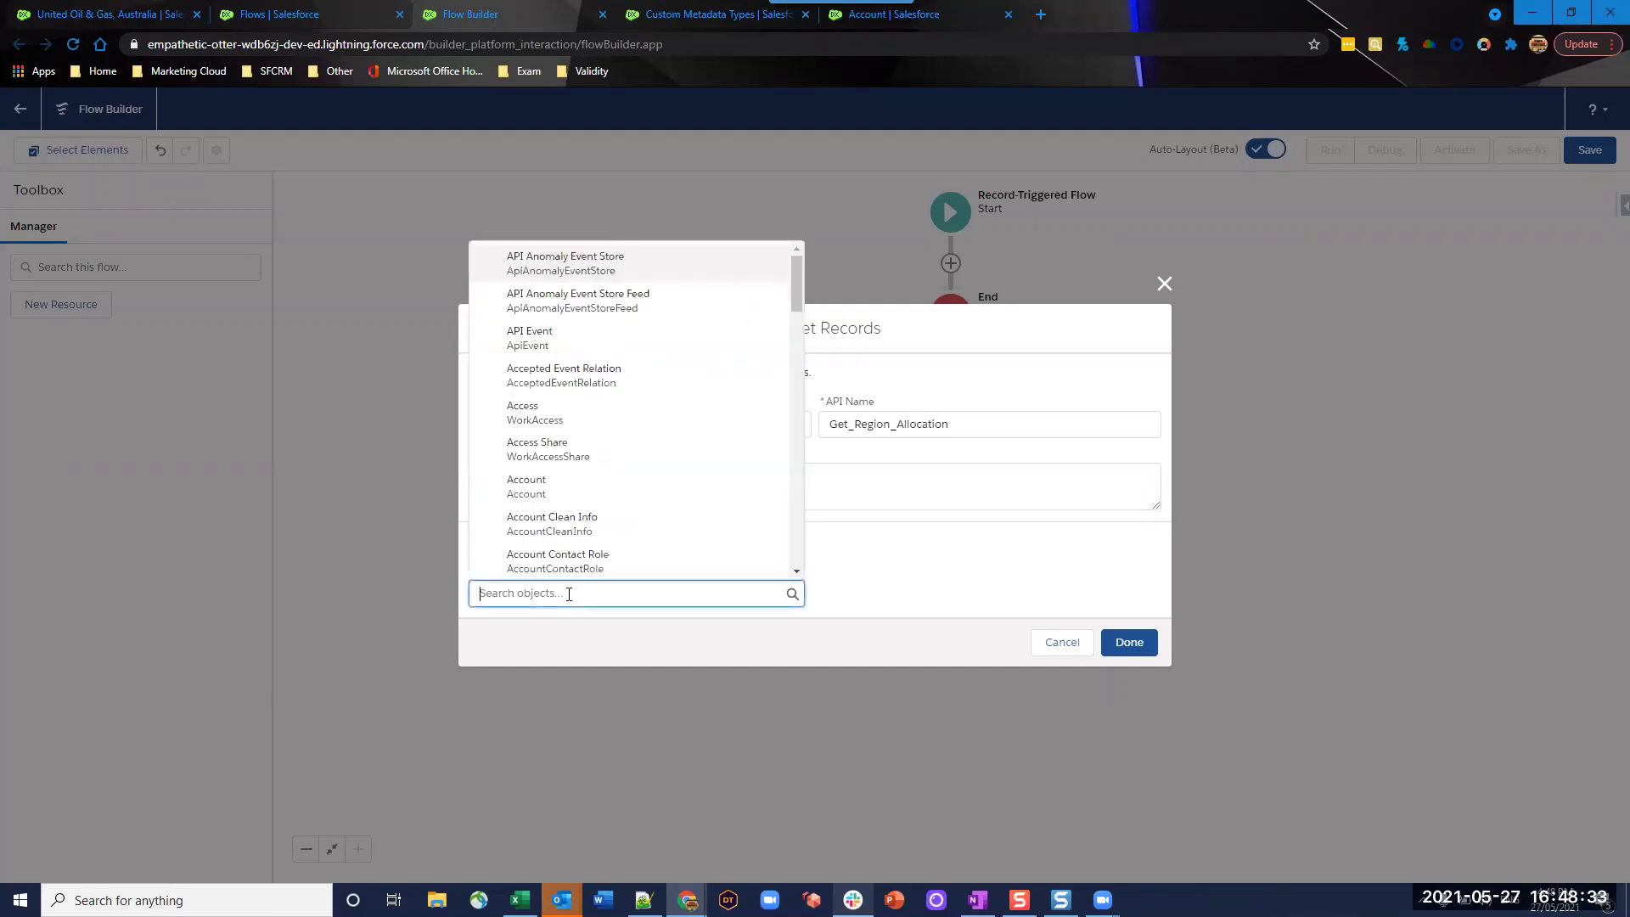
{"action": "type", "text": "region"}
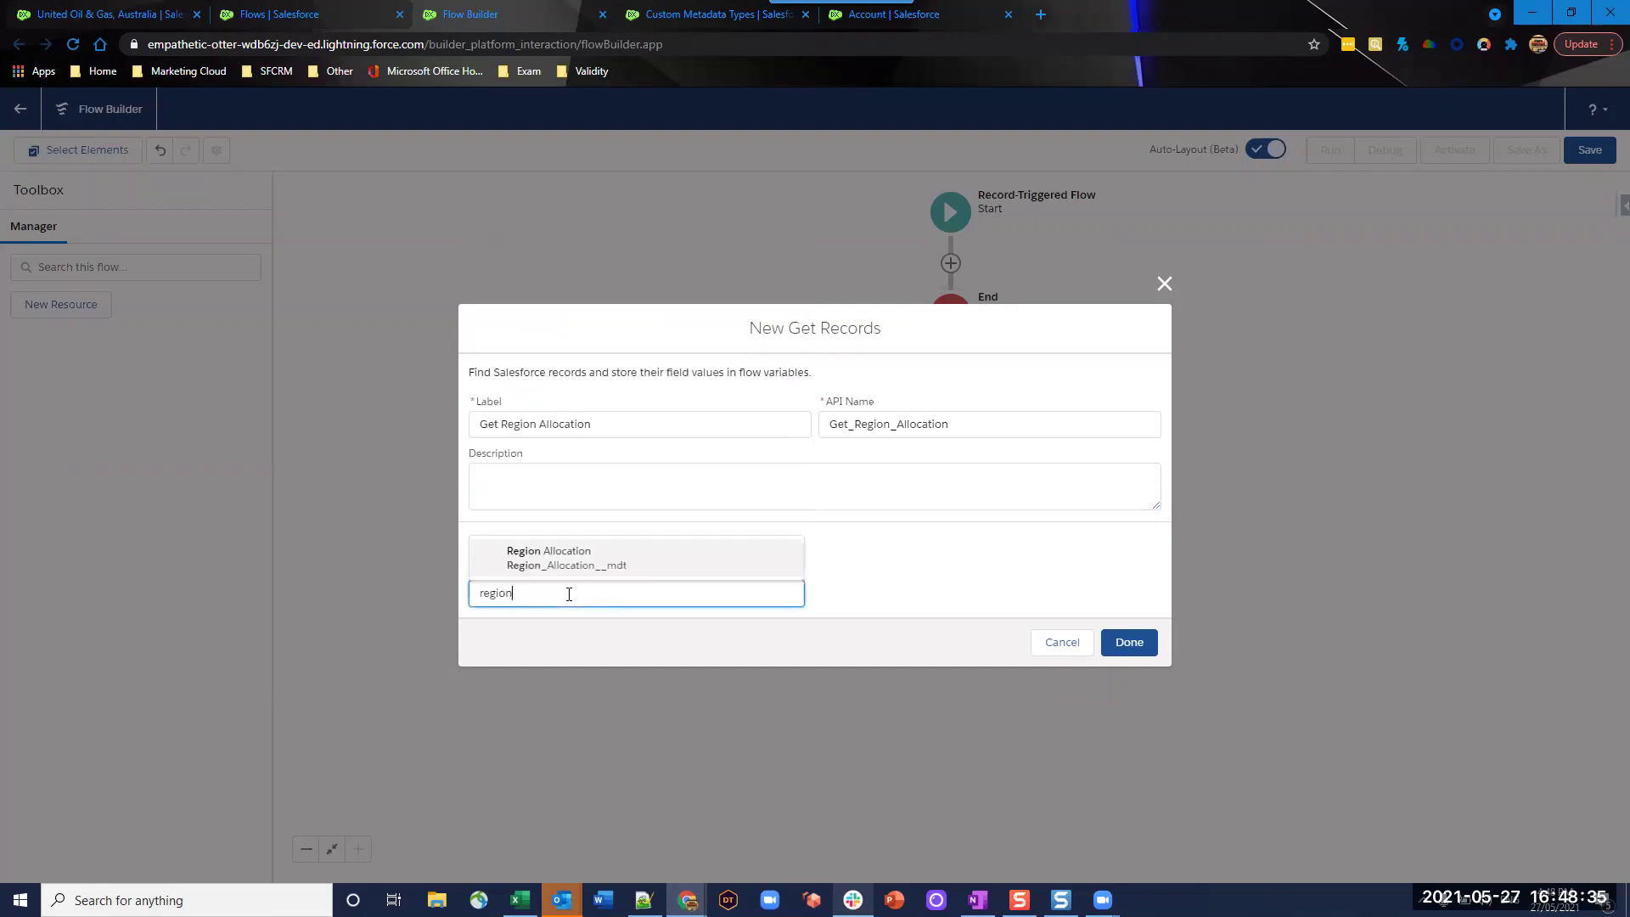
{"action": "left_click", "coordinate": [571, 562]}
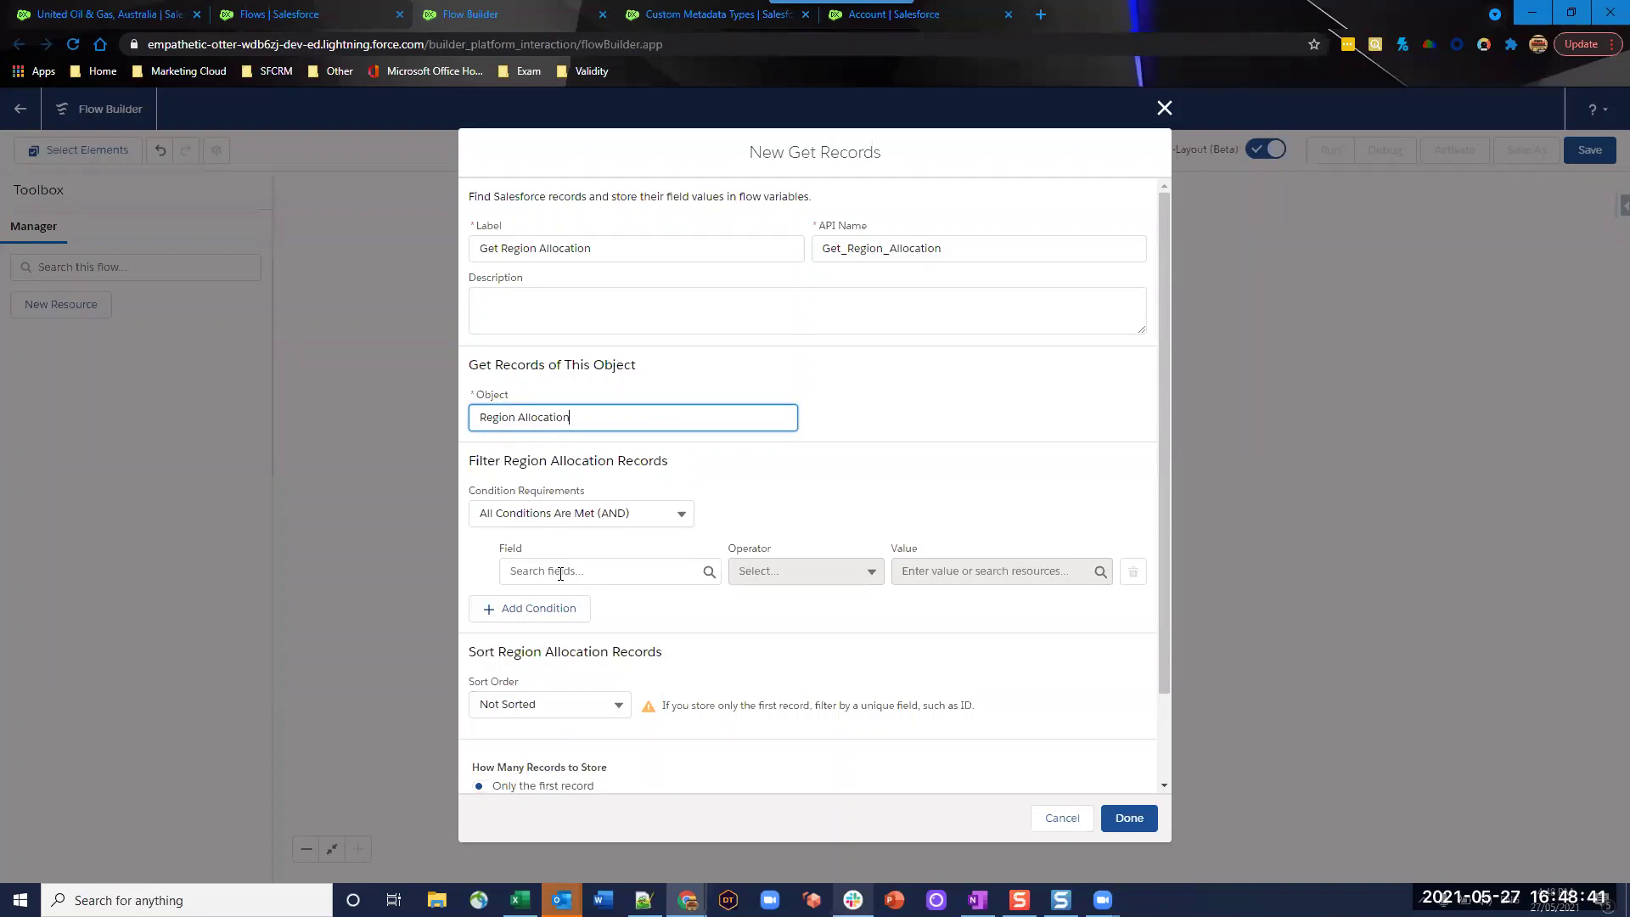
- Filter it on Country__c Equals {!$Record.BillingCountry} and add it to the flow
{"action": "left_click", "coordinate": [561, 573]}
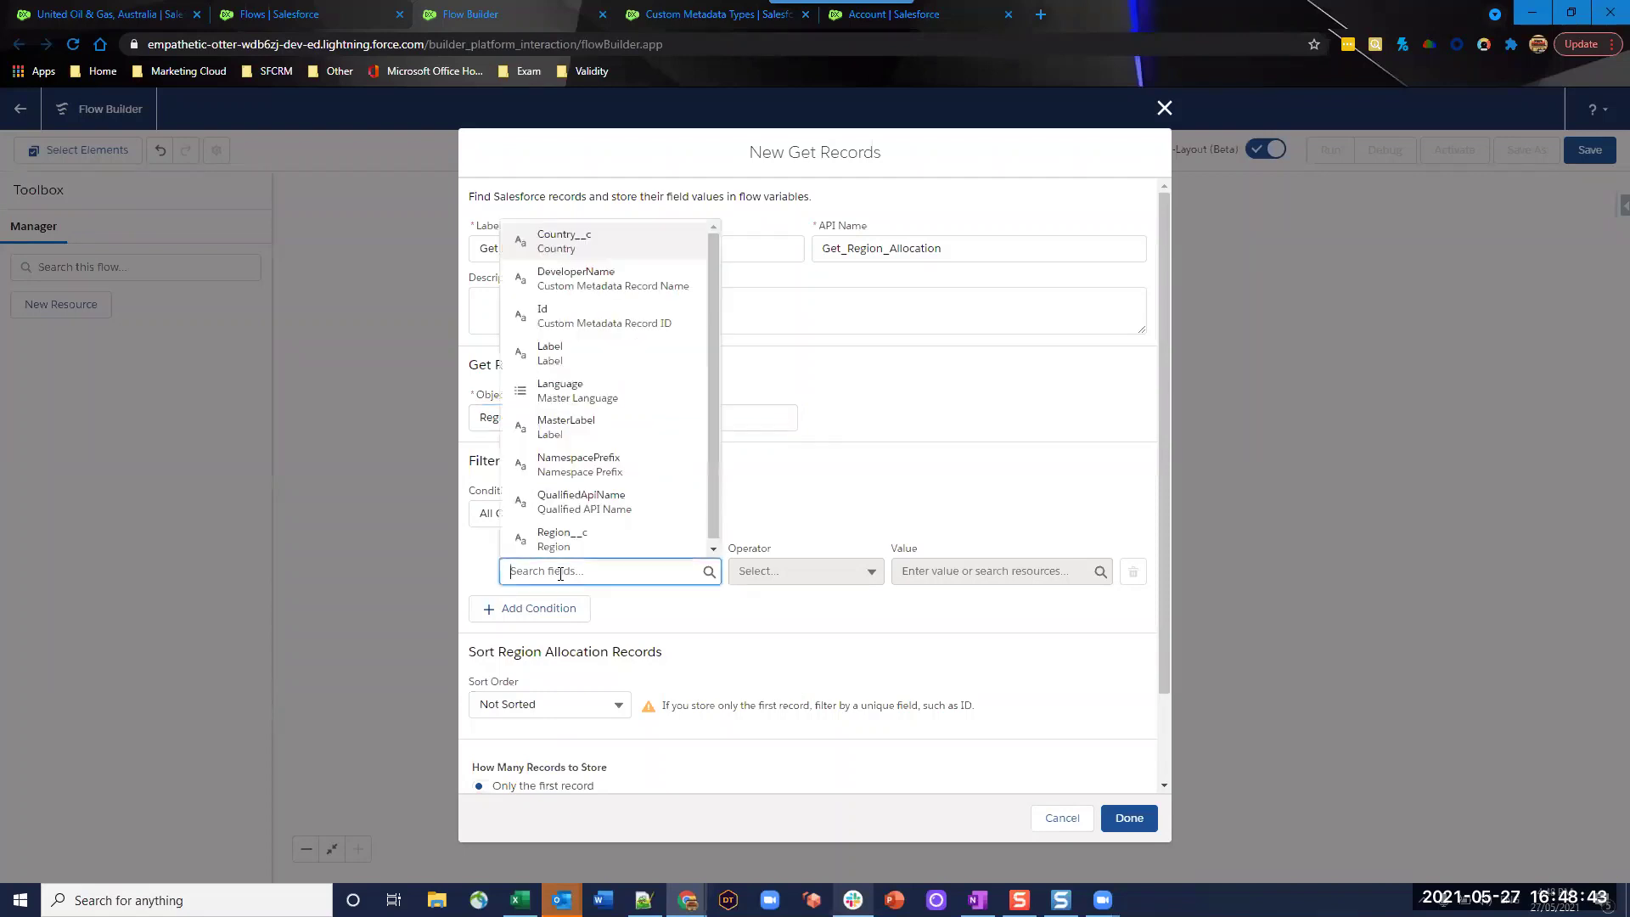
{"action": "left_click", "coordinate": [584, 243]}
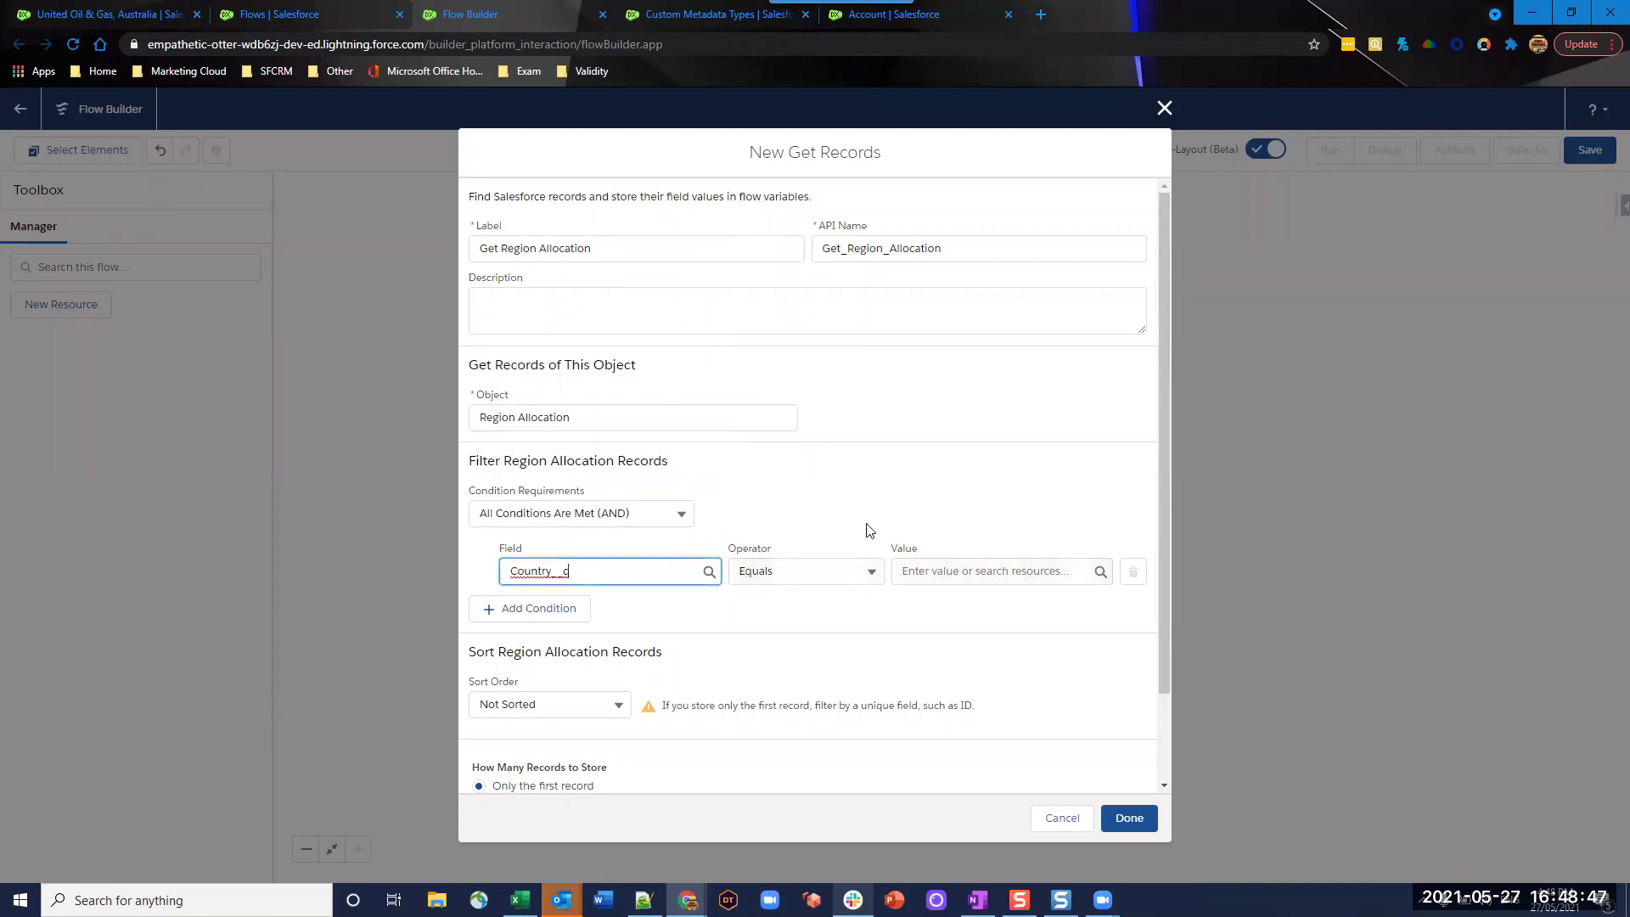
{"action": "left_click", "coordinate": [945, 567]}
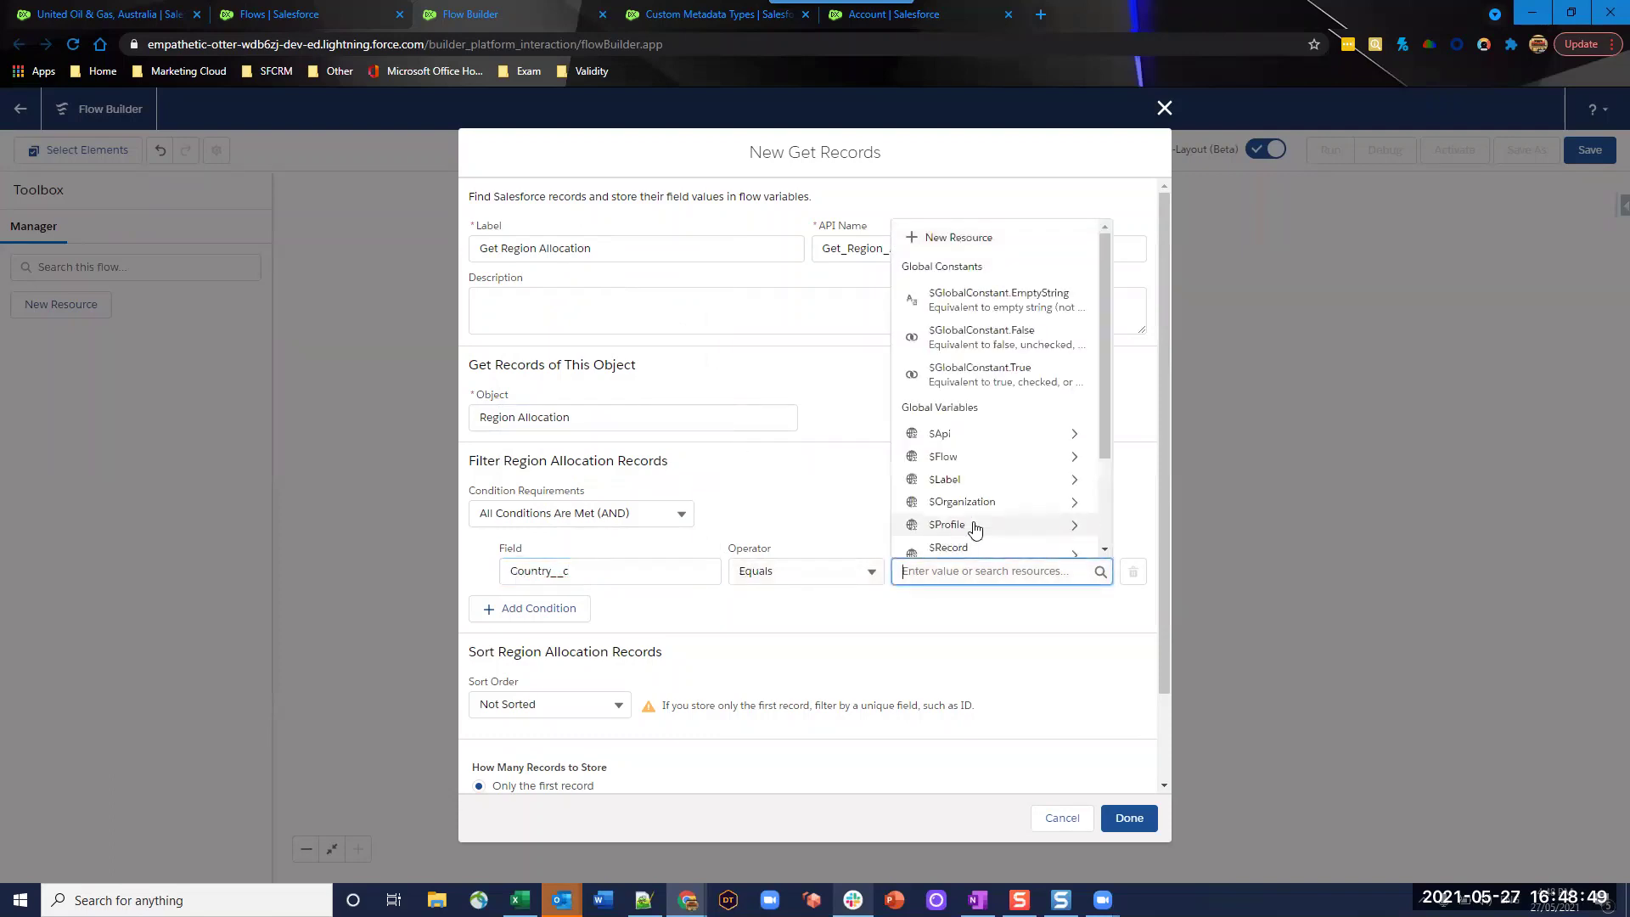
{"action": "scroll", "coordinate": [985, 501], "scroll_direction": "down", "scroll_amount": 2}
{"action": "left_click", "coordinate": [1000, 473]}
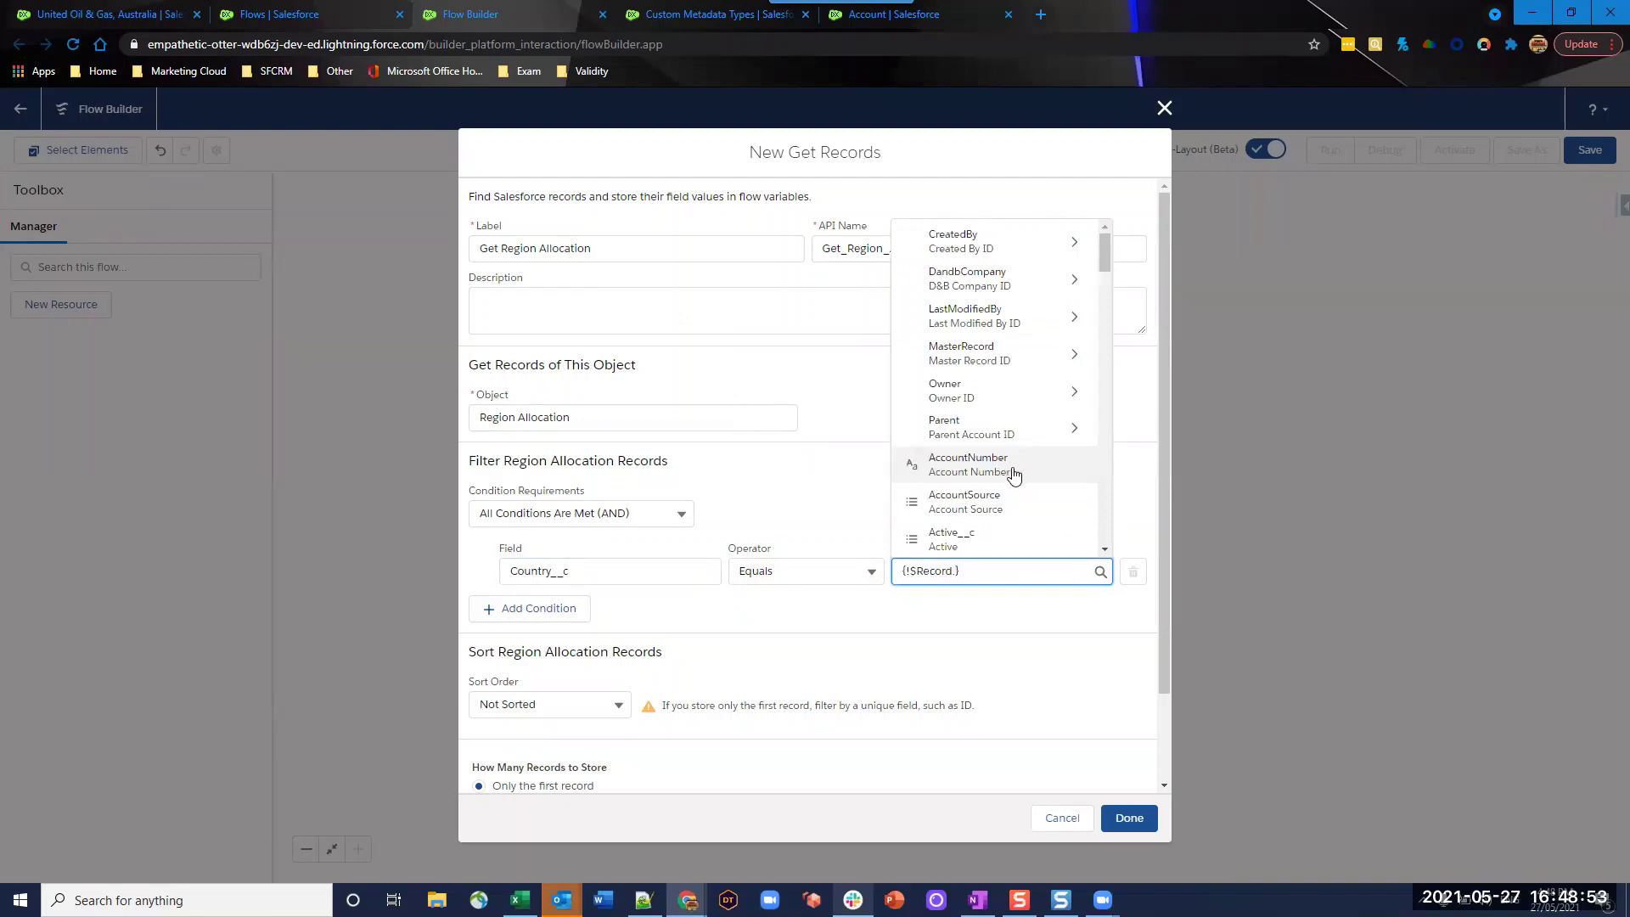
{"action": "type", "text": "bill"}
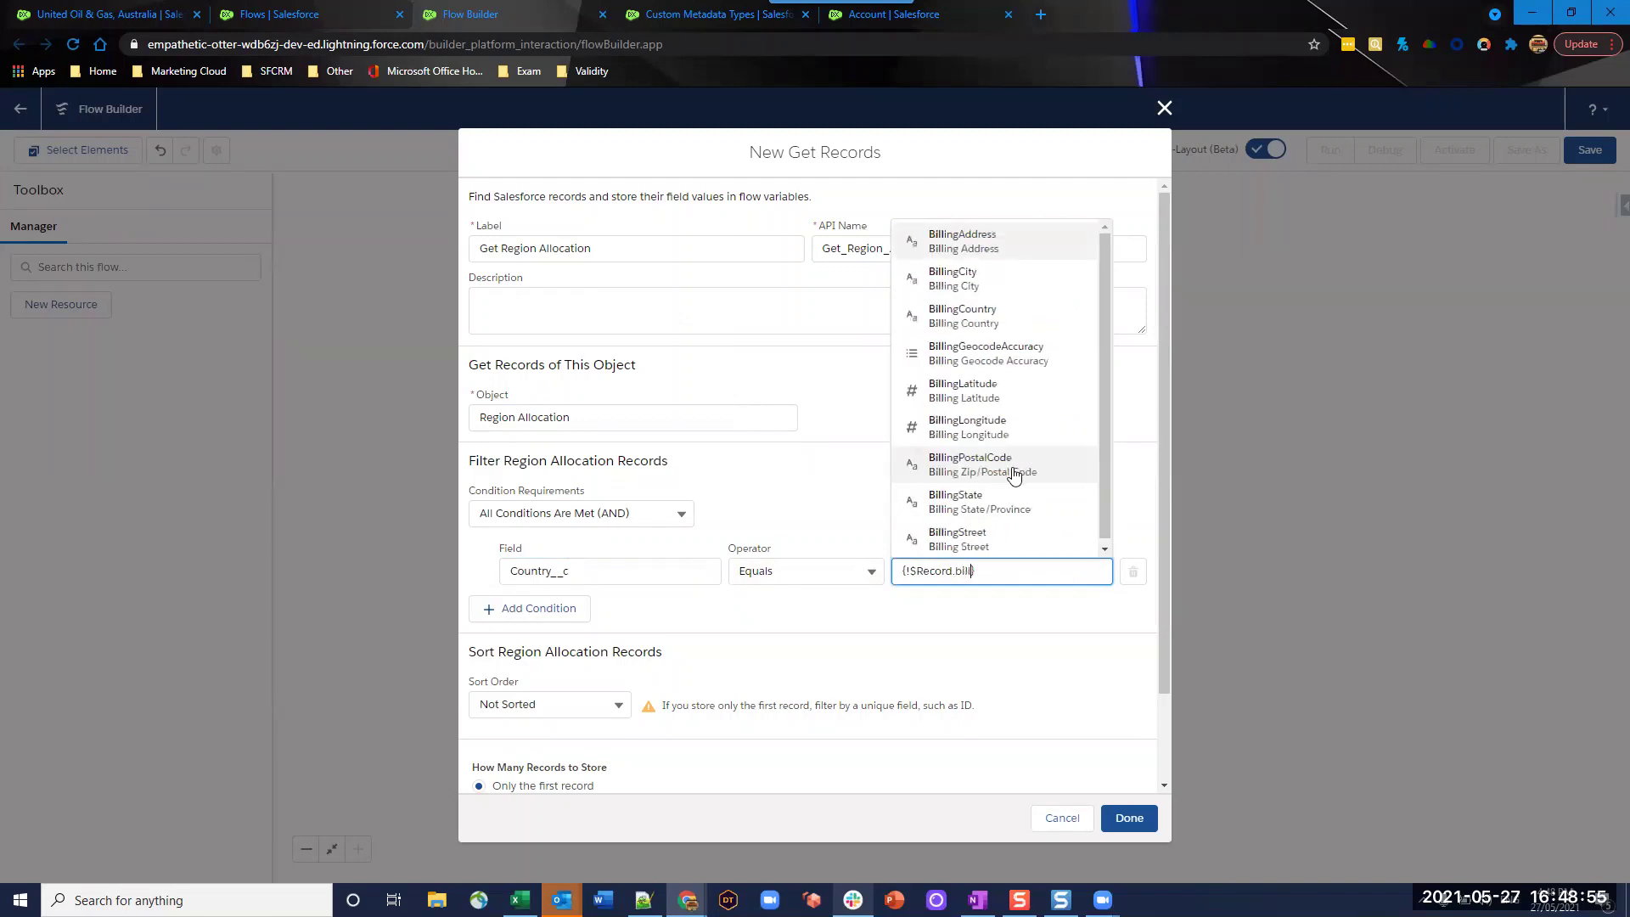
{"action": "left_click", "coordinate": [1023, 316]}
{"action": "scroll", "coordinate": [916, 442], "scroll_direction": "down", "scroll_amount": 2}
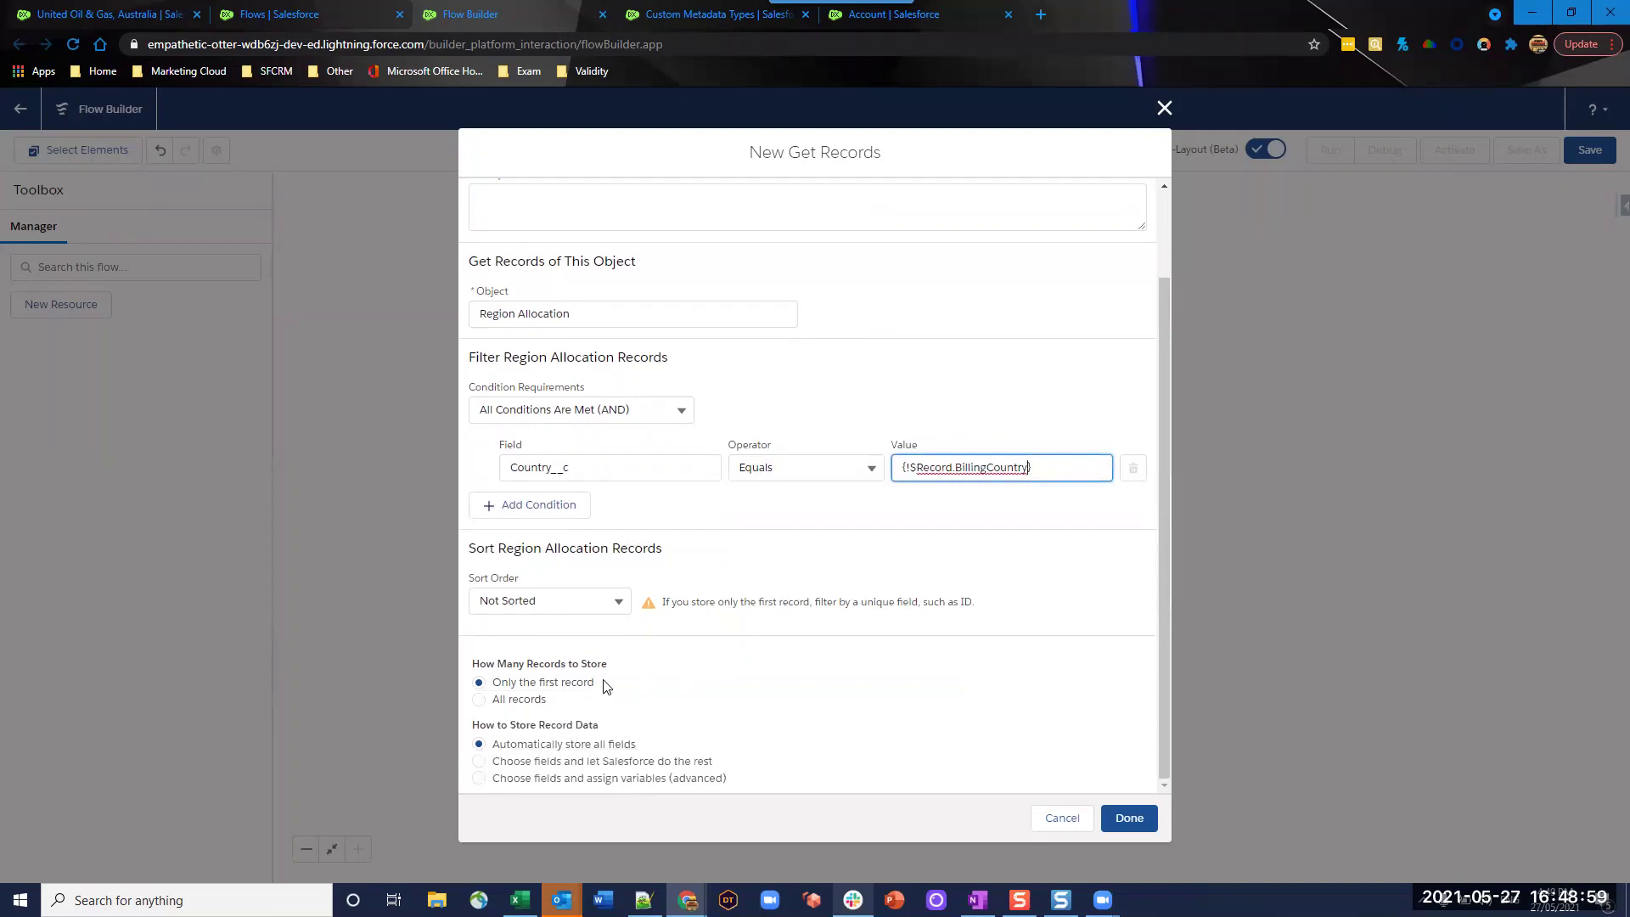
{"action": "left_click", "coordinate": [1127, 817]}
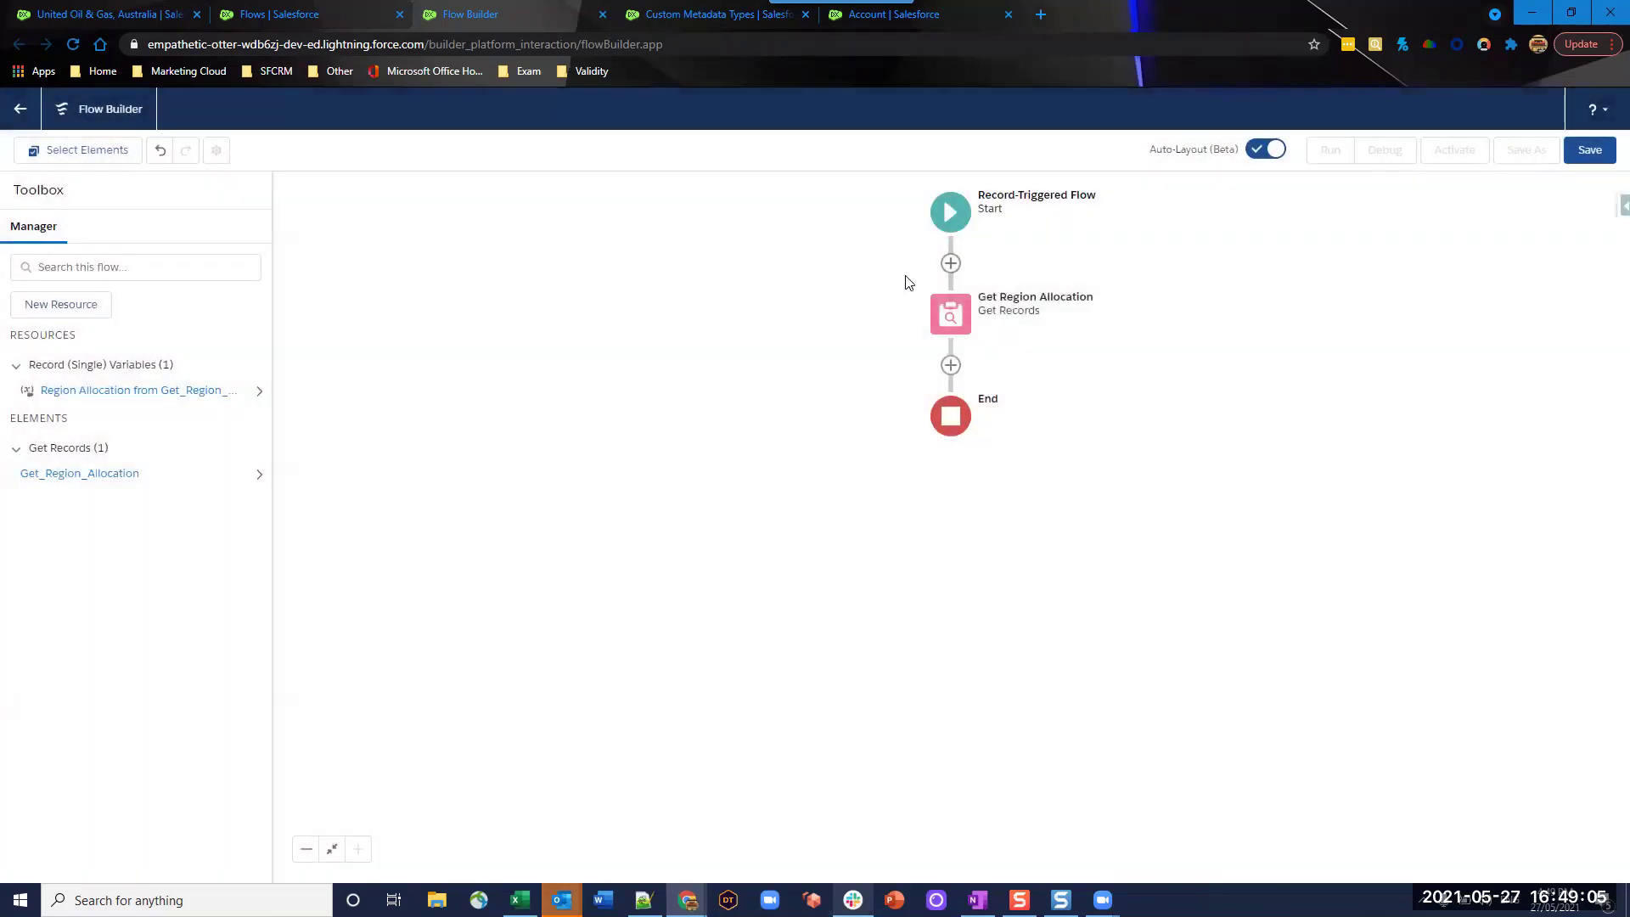
- Add an Update Records element labelled 'Update Region' using specified conditions on Account
{"action": "left_click", "coordinate": [949, 364]}
{"action": "scroll", "coordinate": [925, 497], "scroll_direction": "down", "scroll_amount": 5}
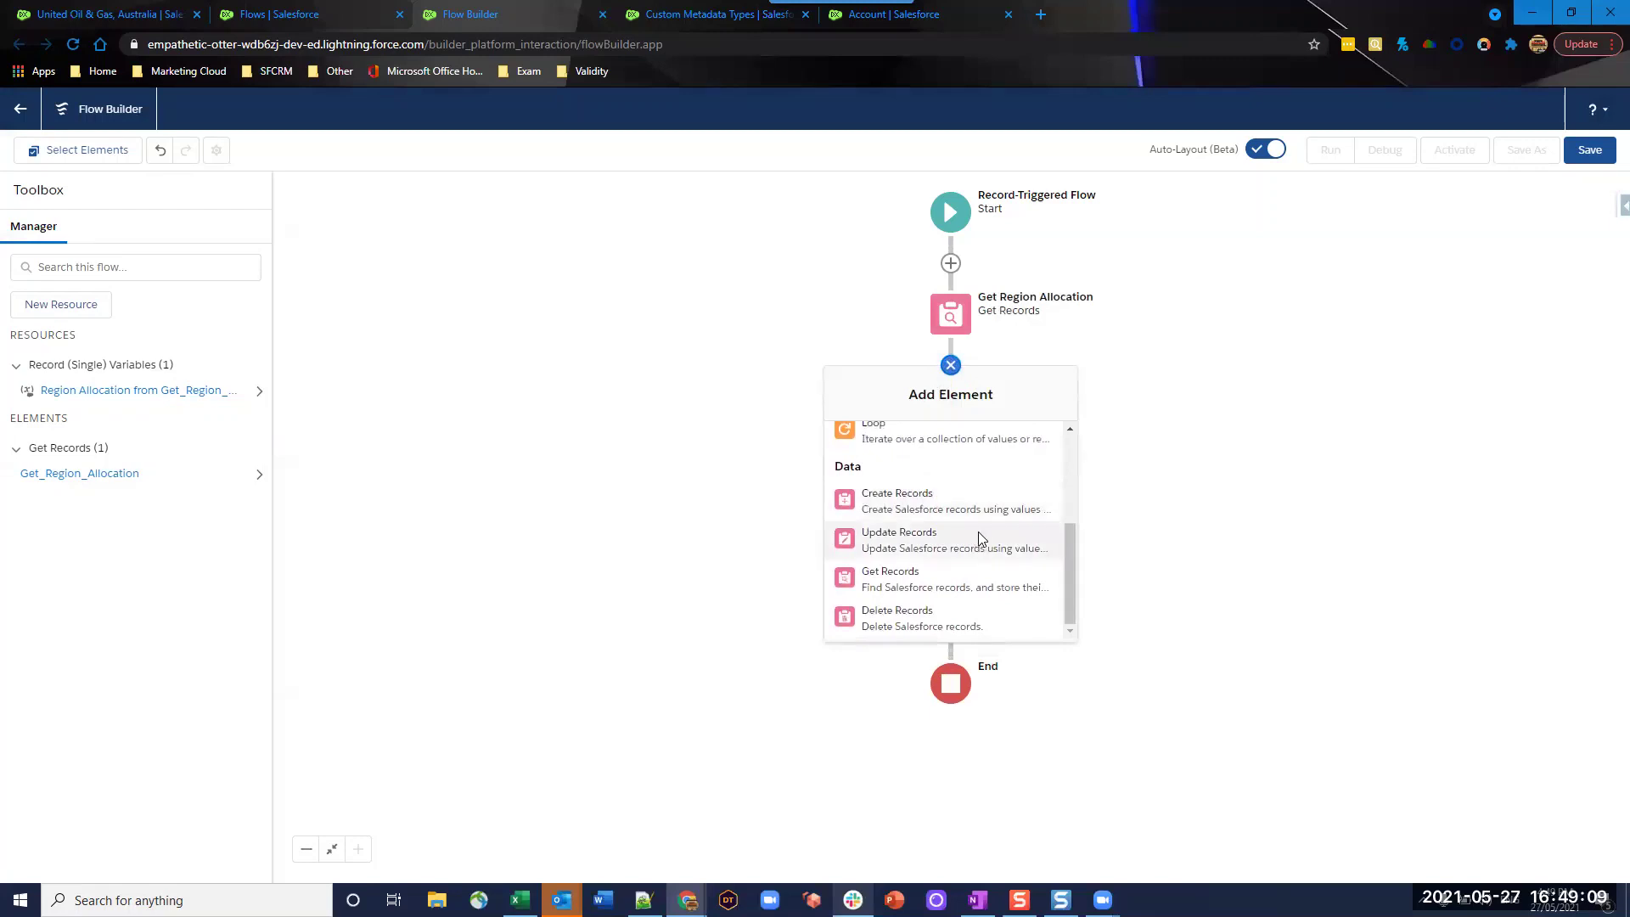
{"action": "left_click", "coordinate": [982, 539]}
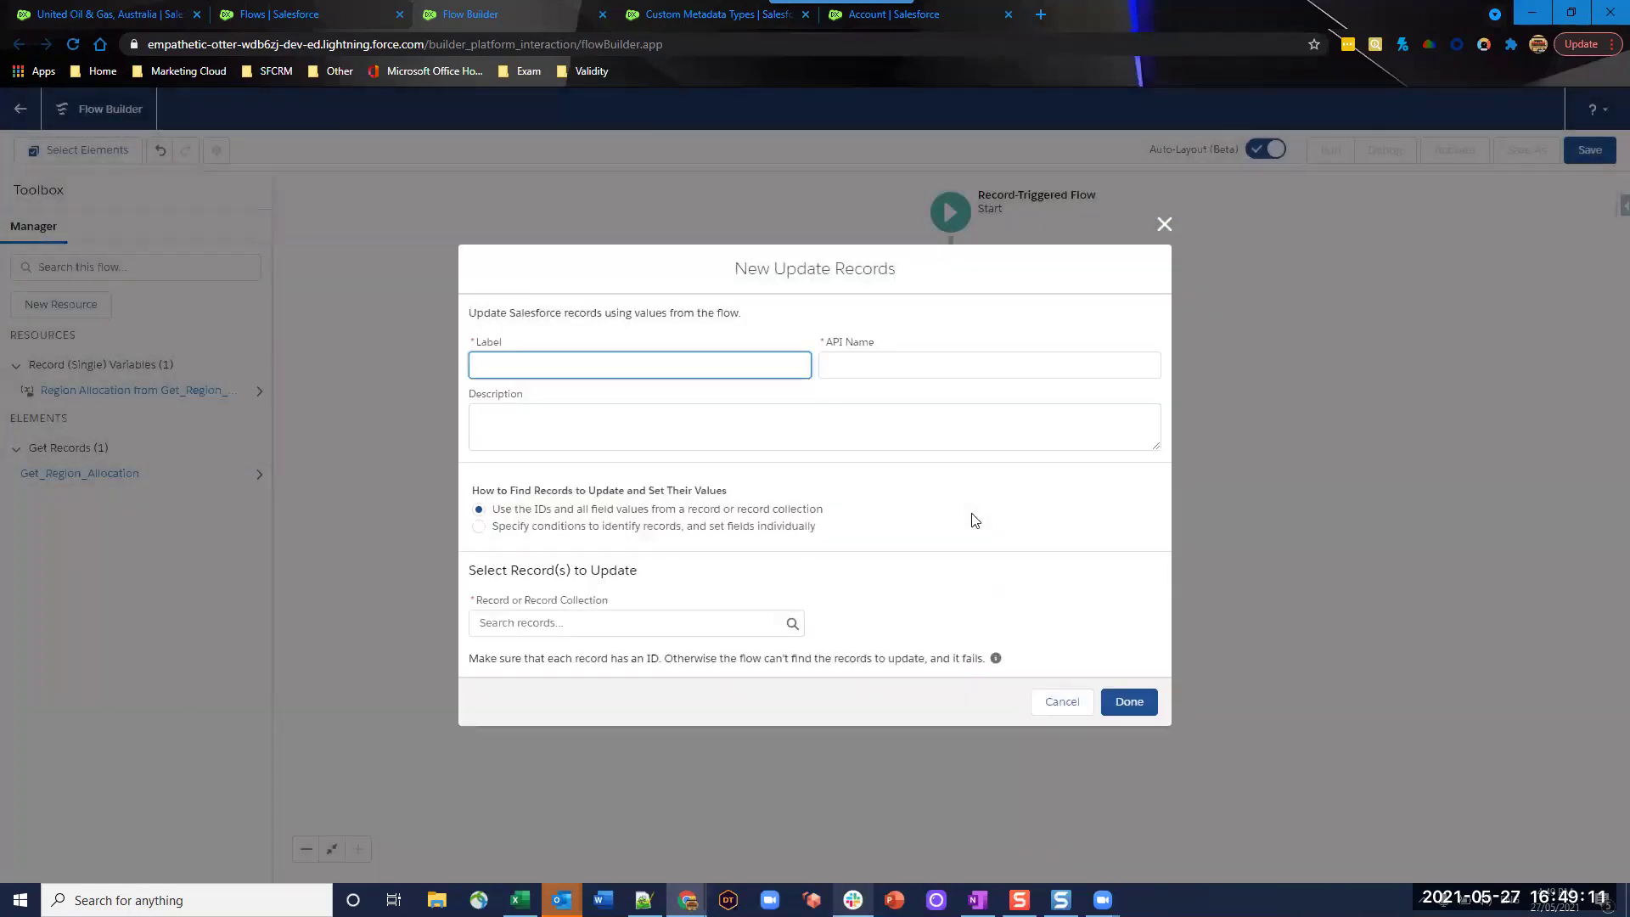
{"action": "type", "text": "Update Region"}
{"action": "left_click", "coordinate": [920, 444]}
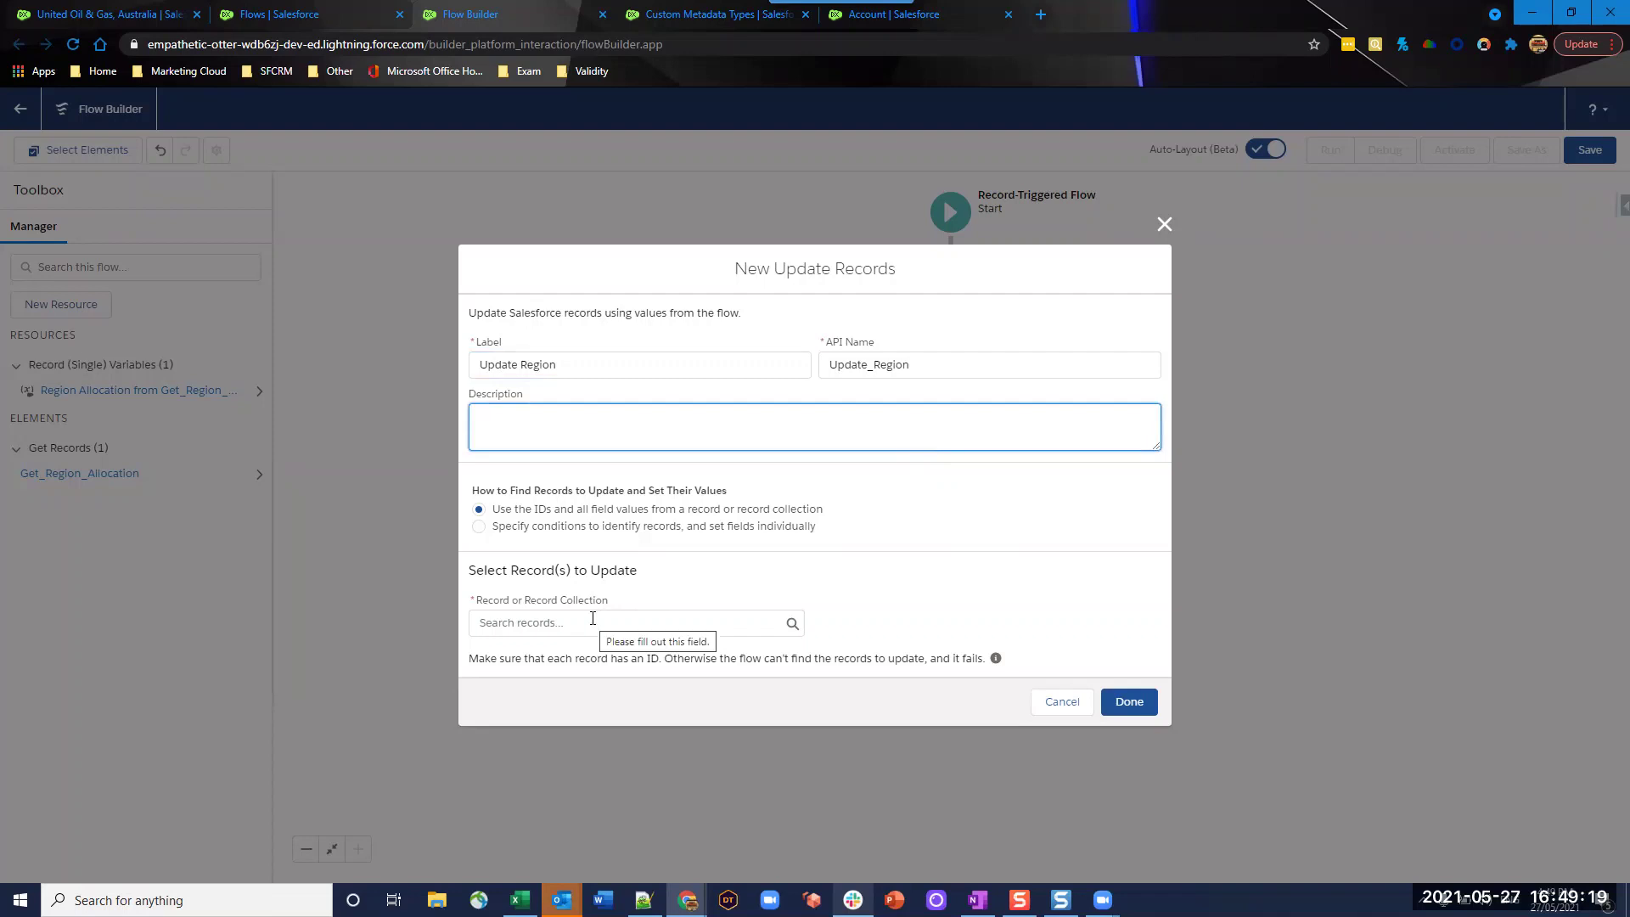
{"action": "left_click", "coordinate": [584, 528]}
{"action": "left_click", "coordinate": [554, 644]}
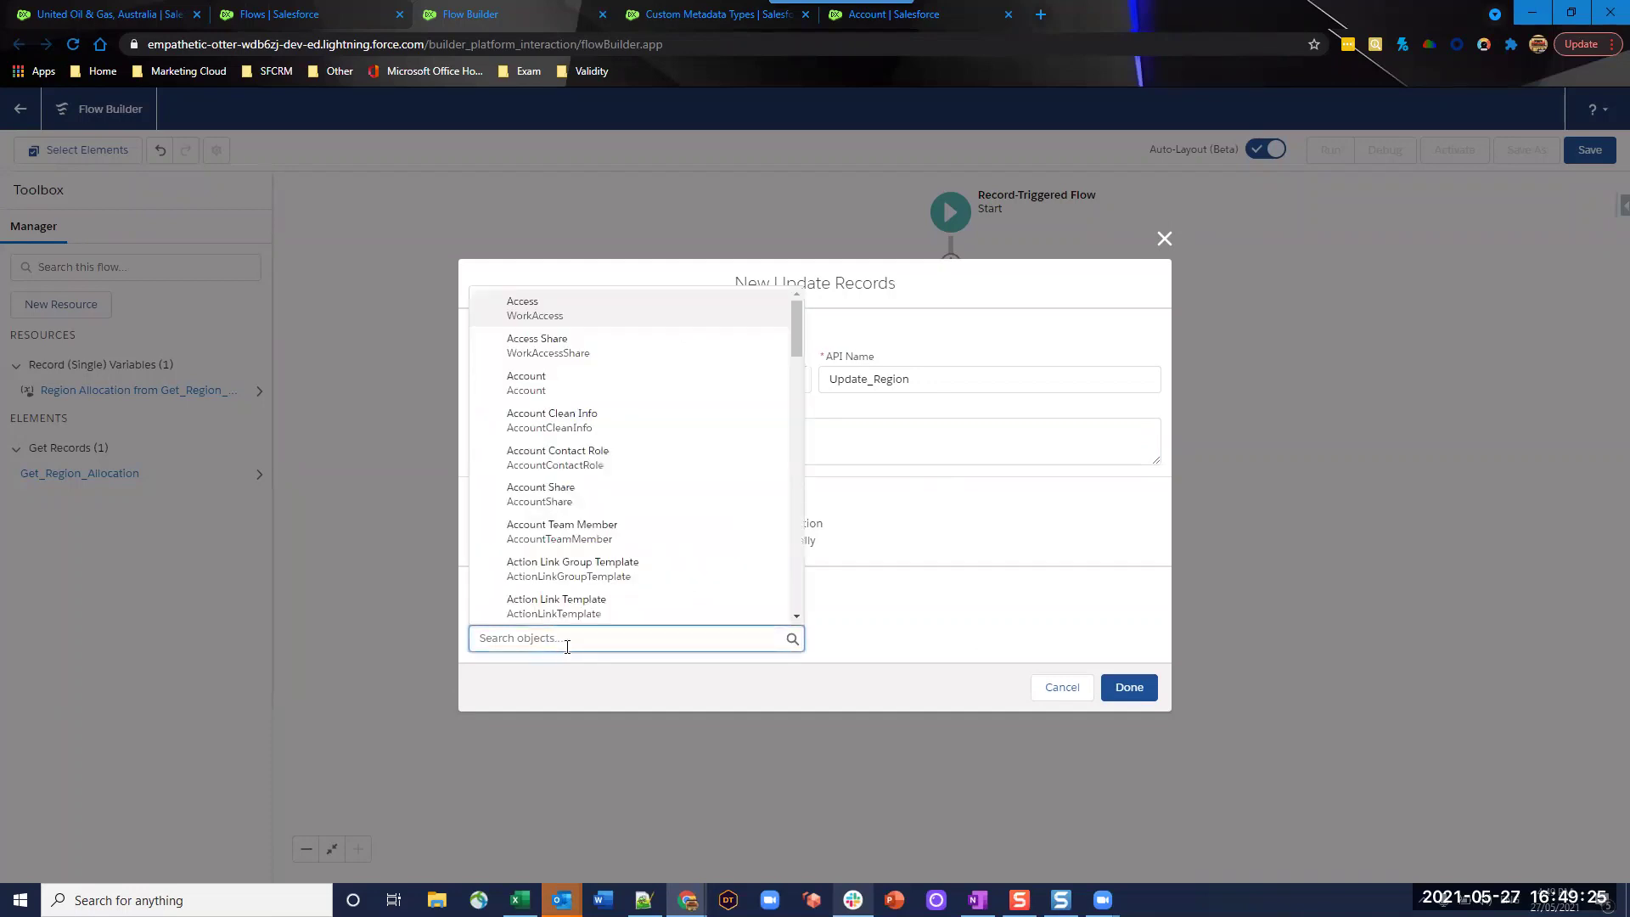
{"action": "type", "text": "acc"}
{"action": "left_click", "coordinate": [582, 387]}
- Filter the accounts to update on Id Equals {!$Record.Id}
{"action": "scroll", "coordinate": [679, 577], "scroll_direction": "down", "scroll_amount": 1}
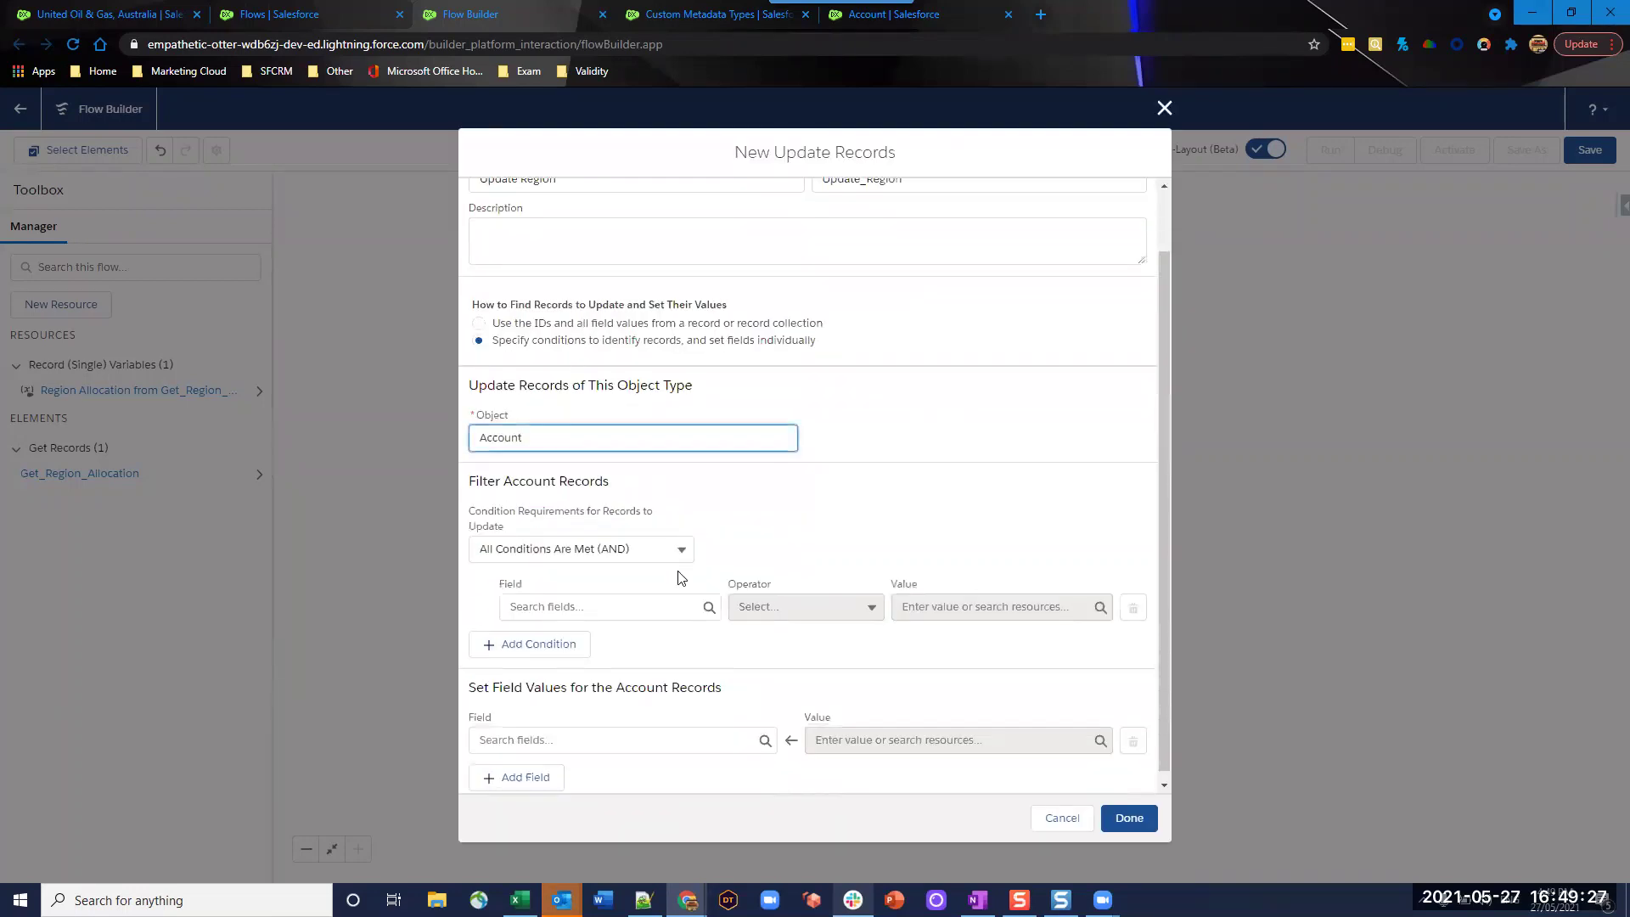
{"action": "left_click", "coordinate": [617, 586]}
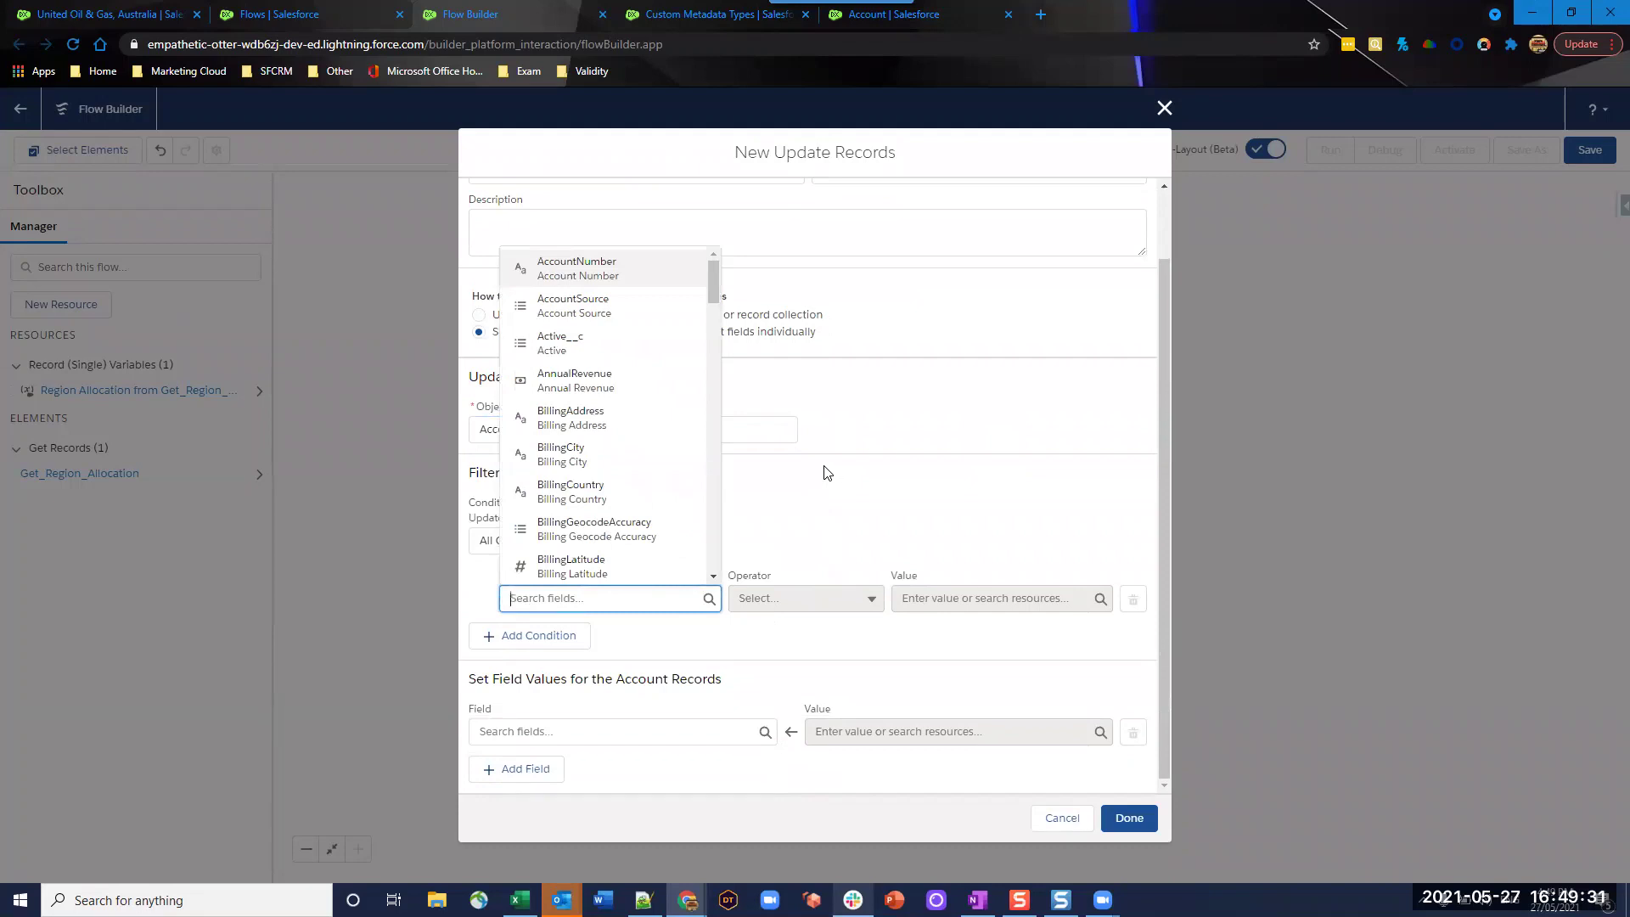
{"action": "type", "text": "Id"}
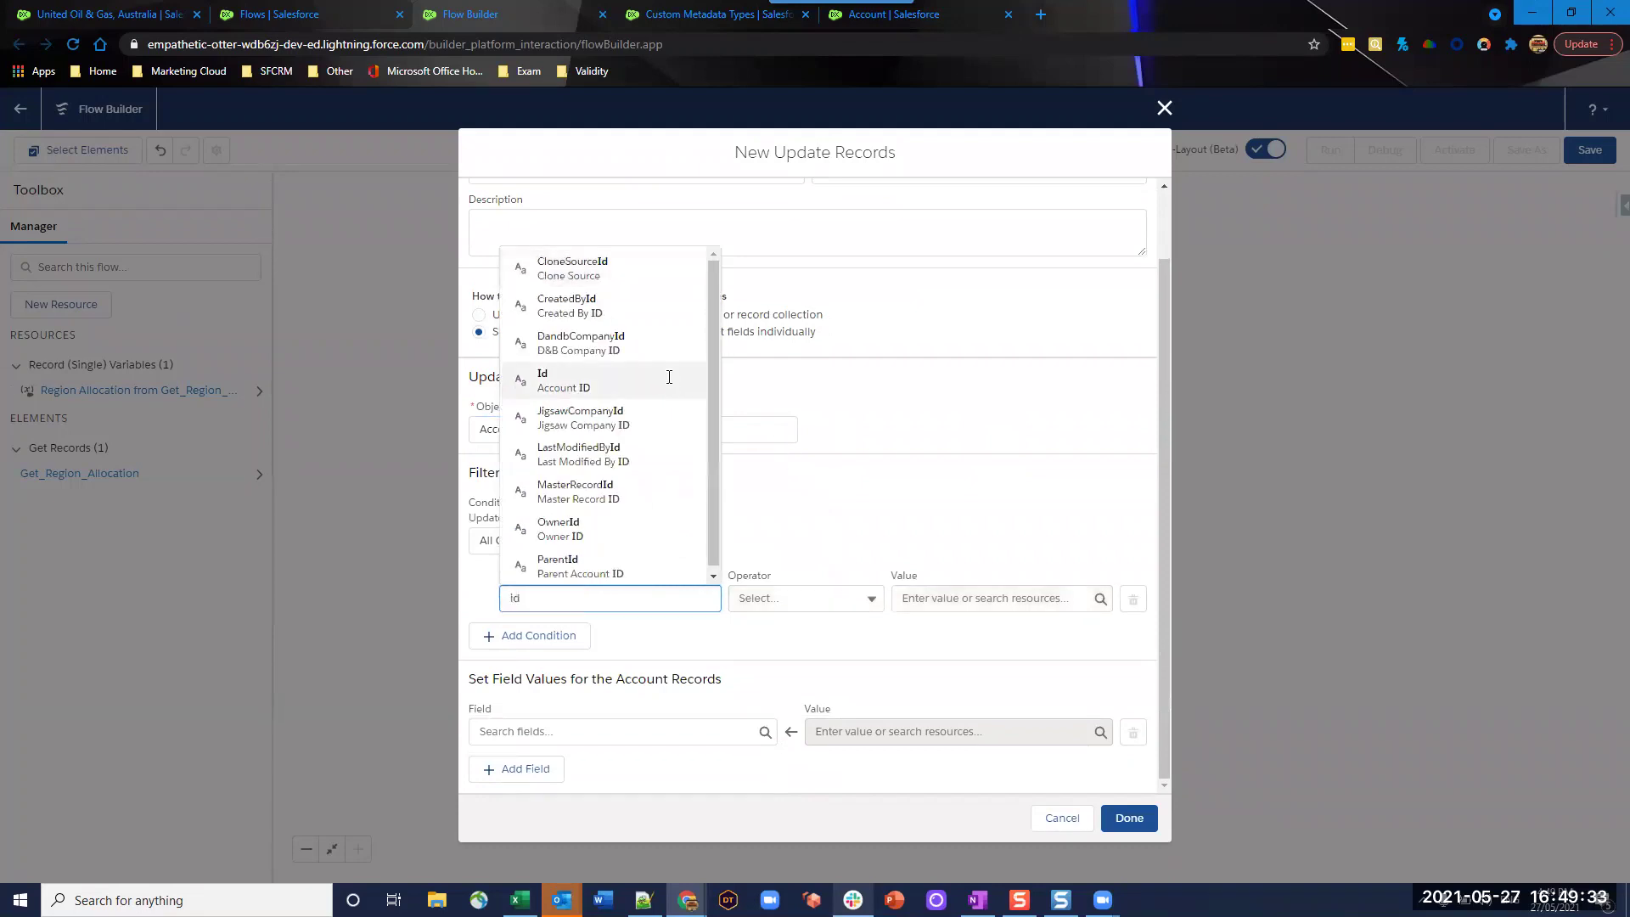
{"action": "left_click", "coordinate": [669, 377]}
{"action": "left_click", "coordinate": [955, 600]}
{"action": "scroll", "coordinate": [1015, 528], "scroll_direction": "down", "scroll_amount": 3}
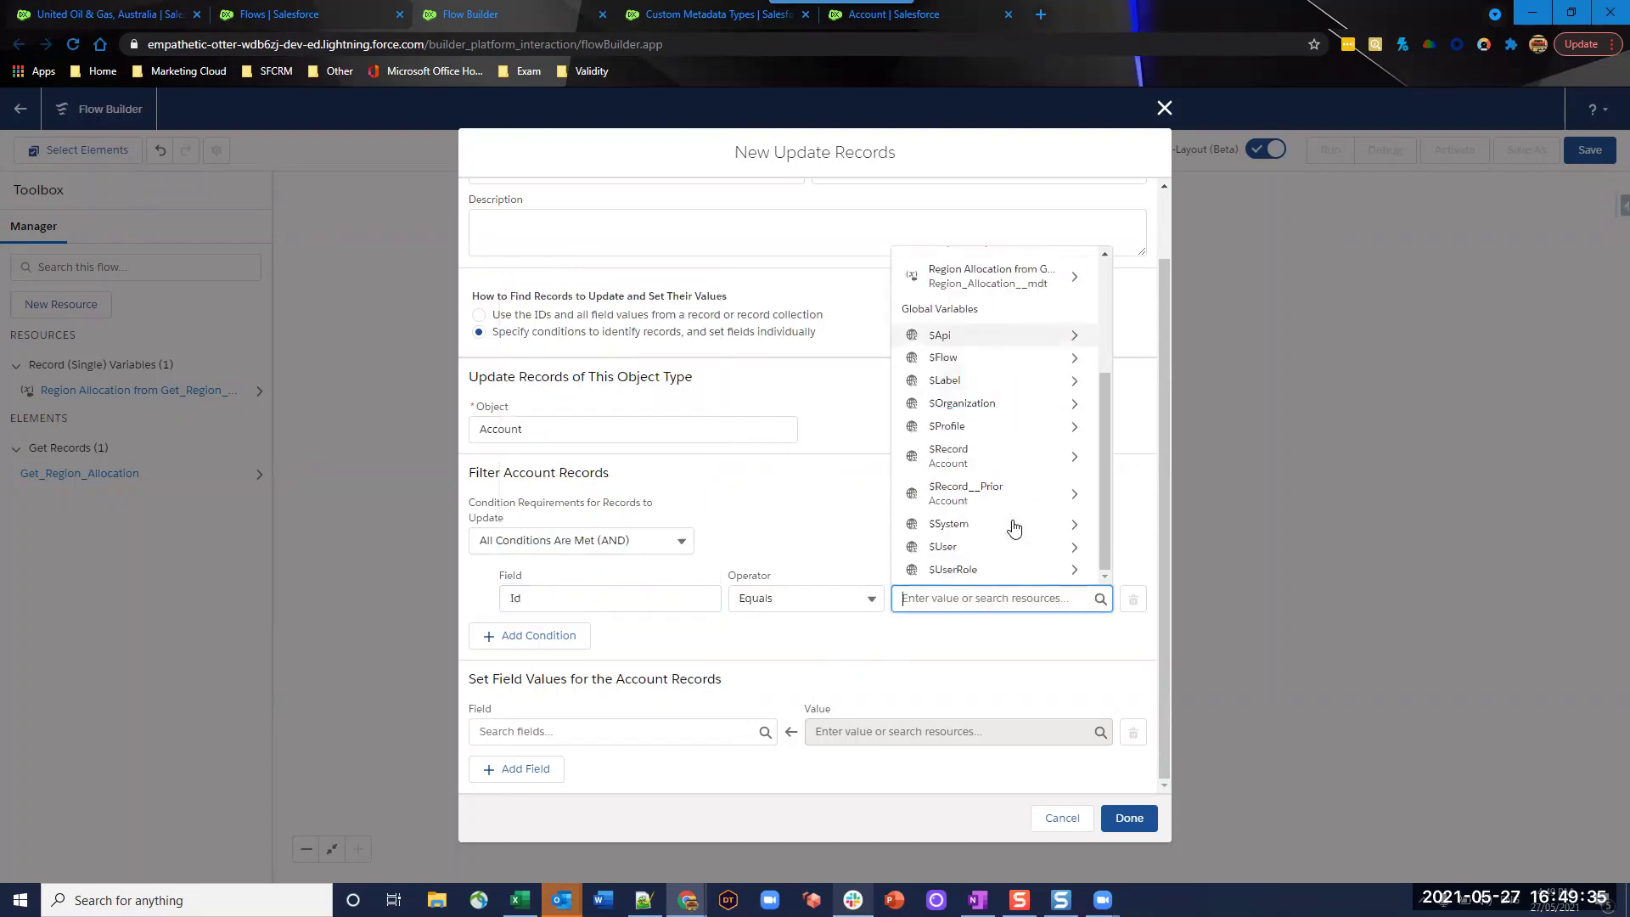
{"action": "left_click", "coordinate": [1017, 458]}
{"action": "scroll", "coordinate": [1006, 526], "scroll_direction": "down", "scroll_amount": 2}
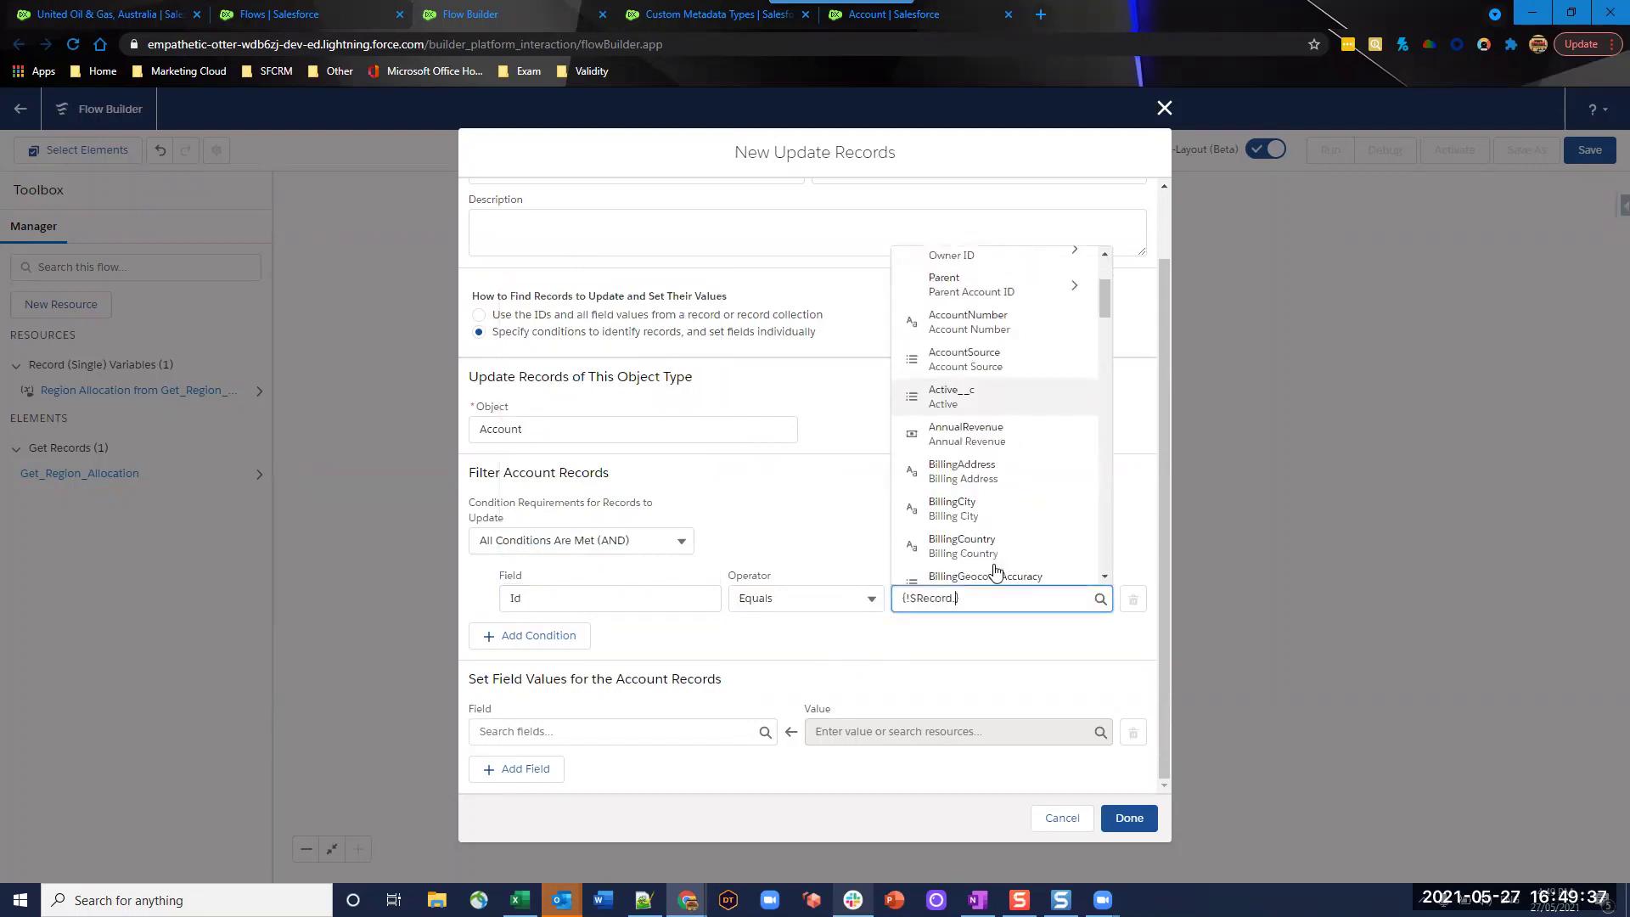
{"action": "scroll", "coordinate": [1011, 571], "scroll_direction": "down", "scroll_amount": 2}
{"action": "type", "text": "id"}
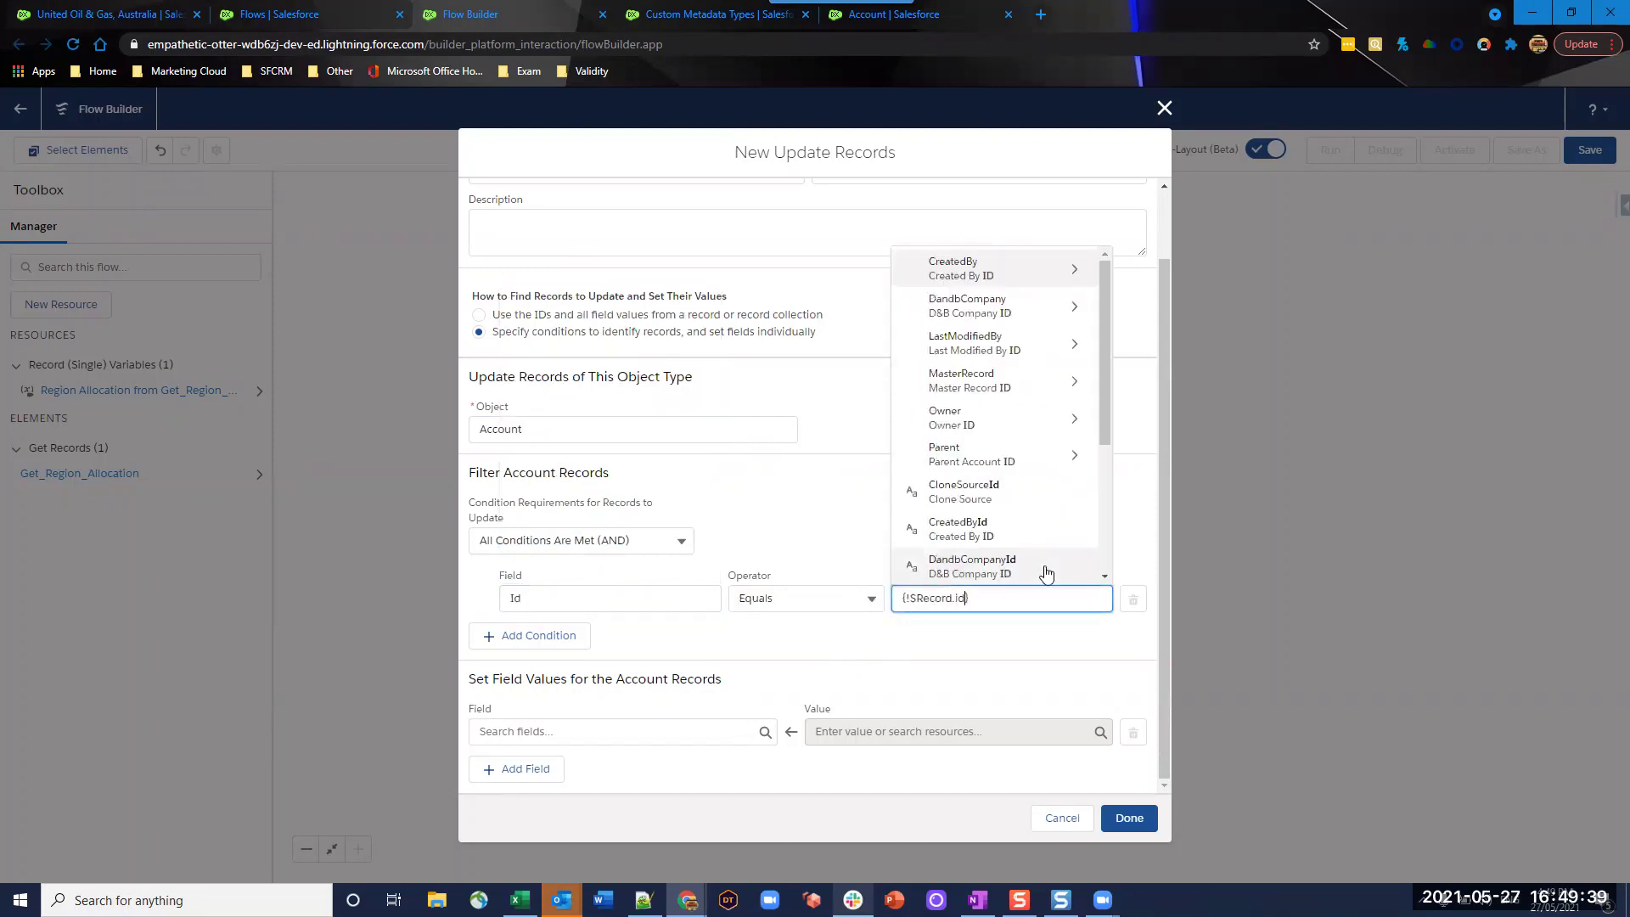
{"action": "scroll", "coordinate": [990, 466], "scroll_direction": "down", "scroll_amount": 3}
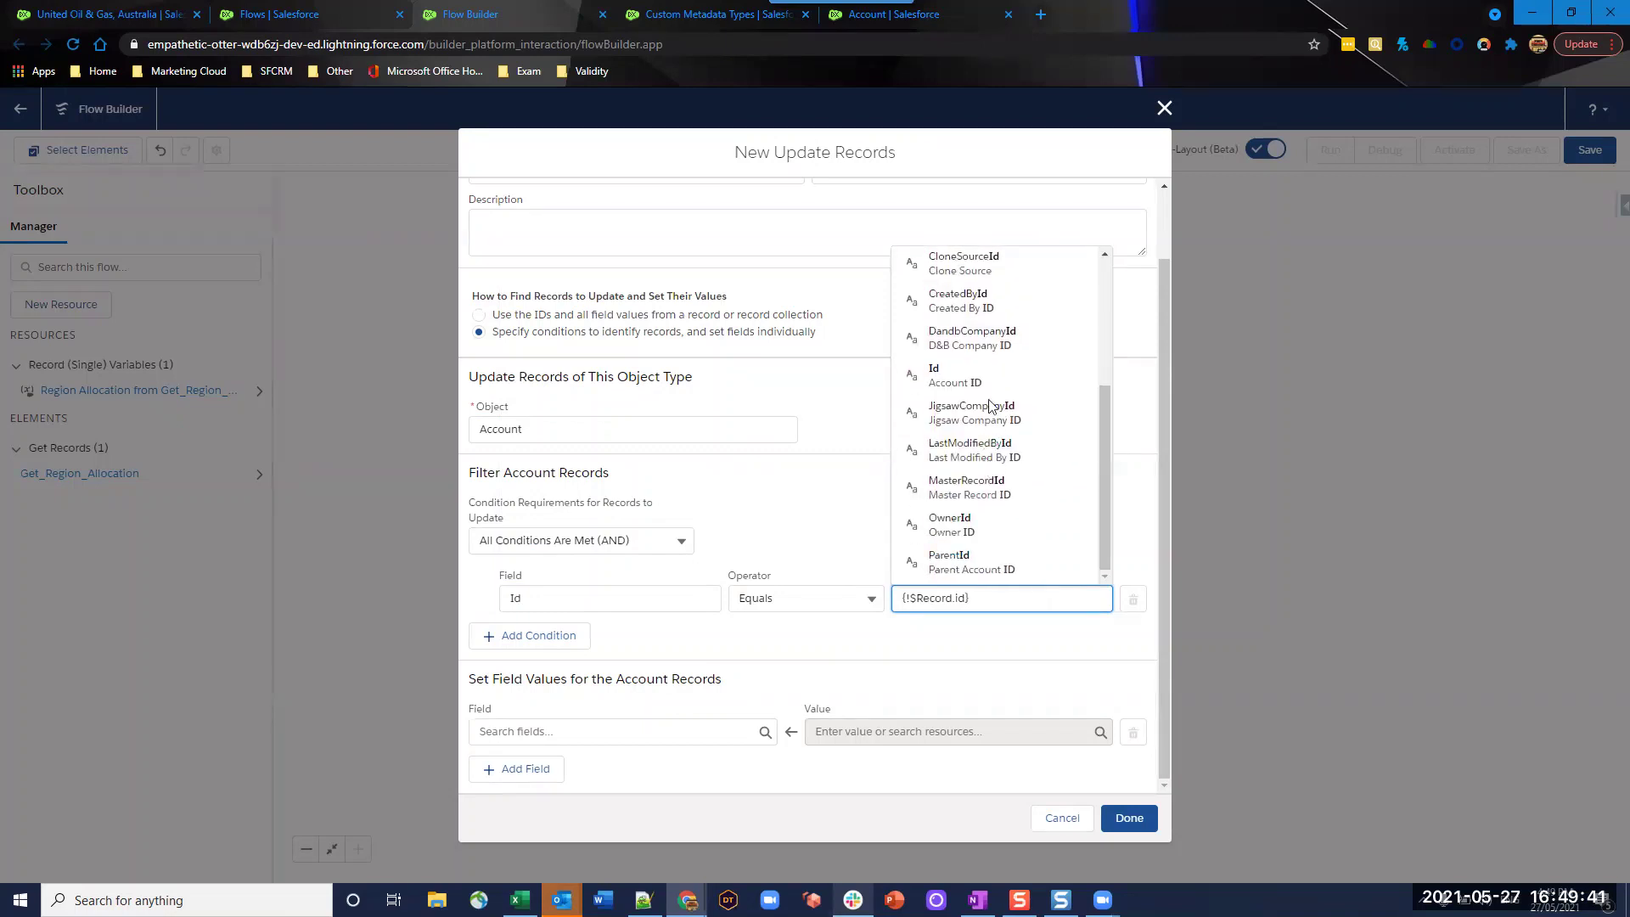
{"action": "left_click", "coordinate": [985, 373]}
- Set the account's Region__c to {!Get_Region_Allocation.Region__c} and finish the Update Region element
{"action": "left_click", "coordinate": [720, 665]}
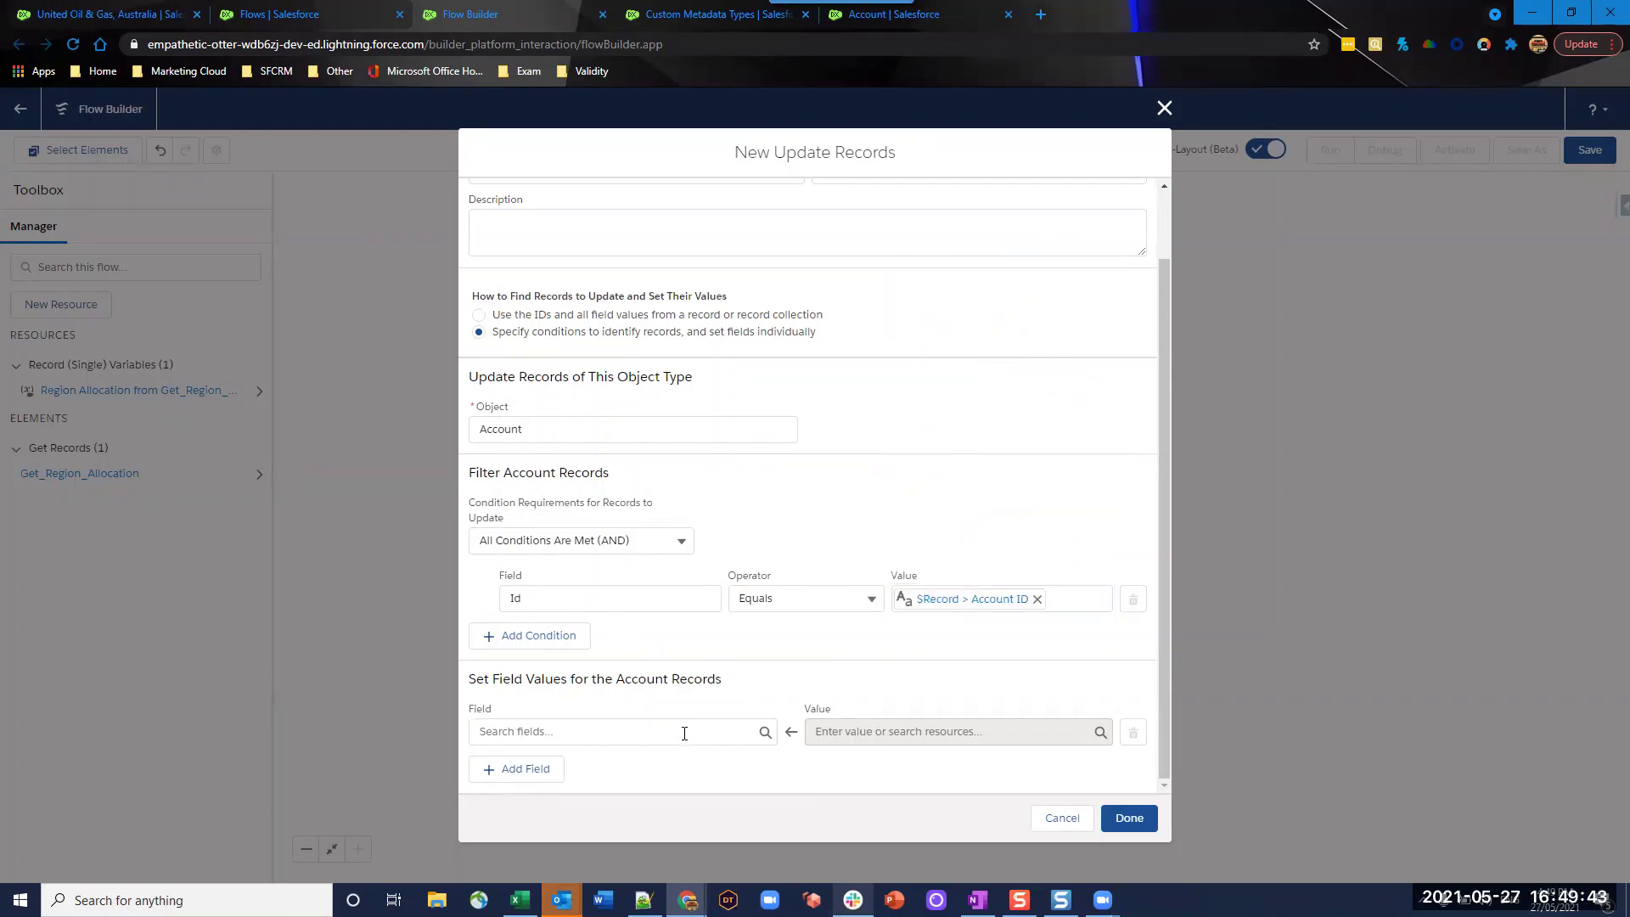
{"action": "left_click", "coordinate": [663, 732]}
{"action": "type", "text": "regio"}
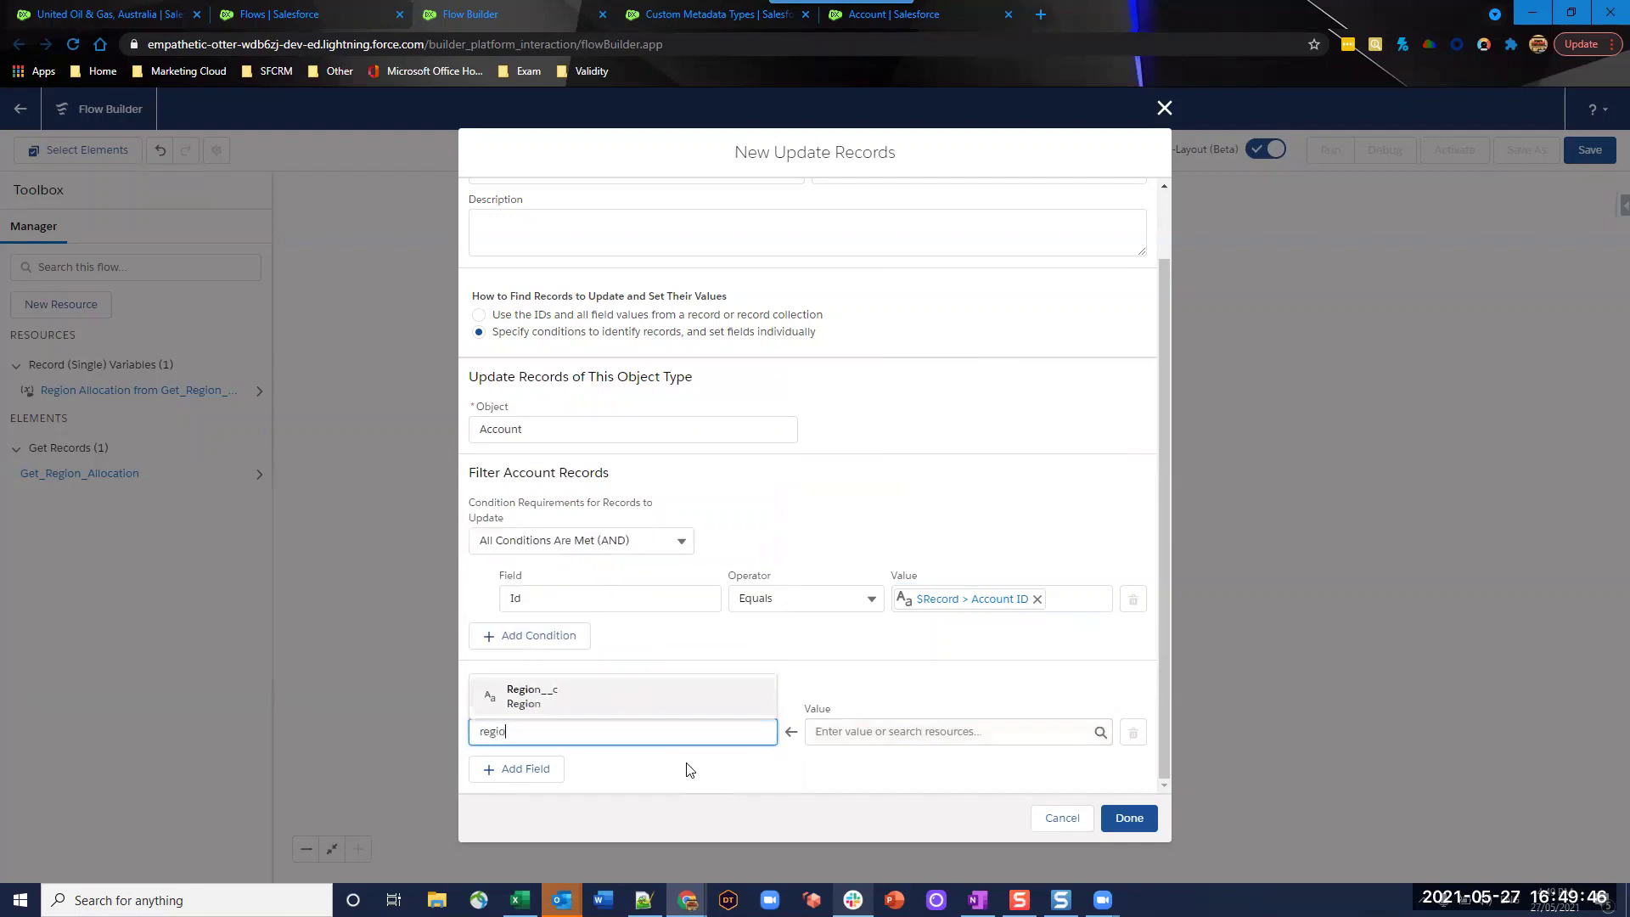
{"action": "key", "text": "Return"}
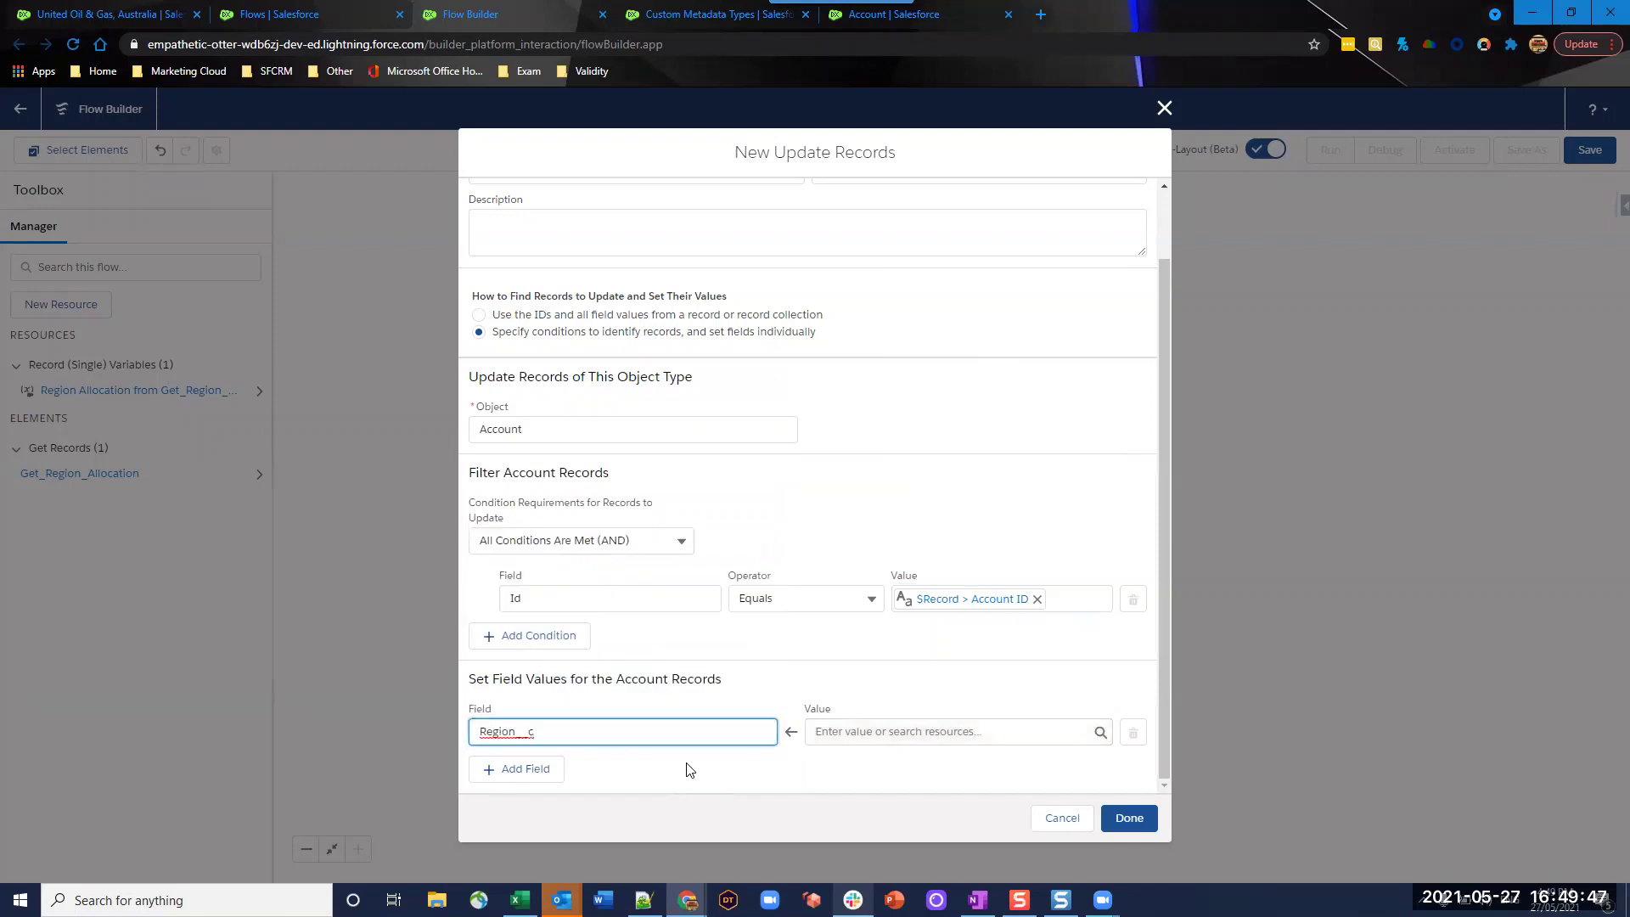
{"action": "left_click", "coordinate": [908, 731]}
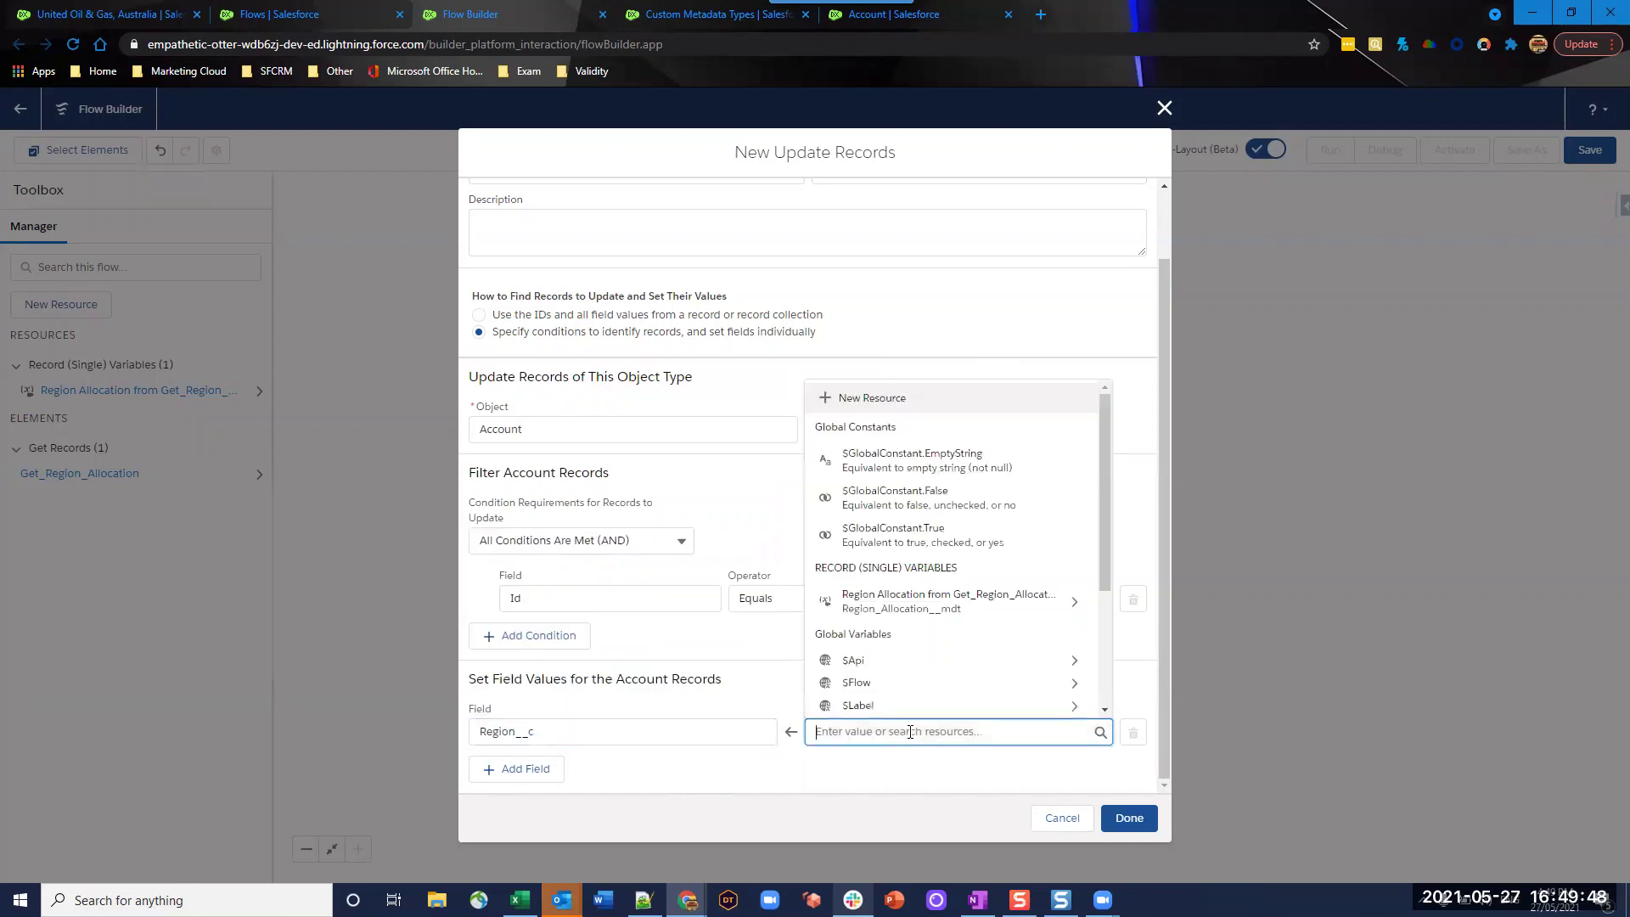
{"action": "left_click", "coordinate": [920, 602]}
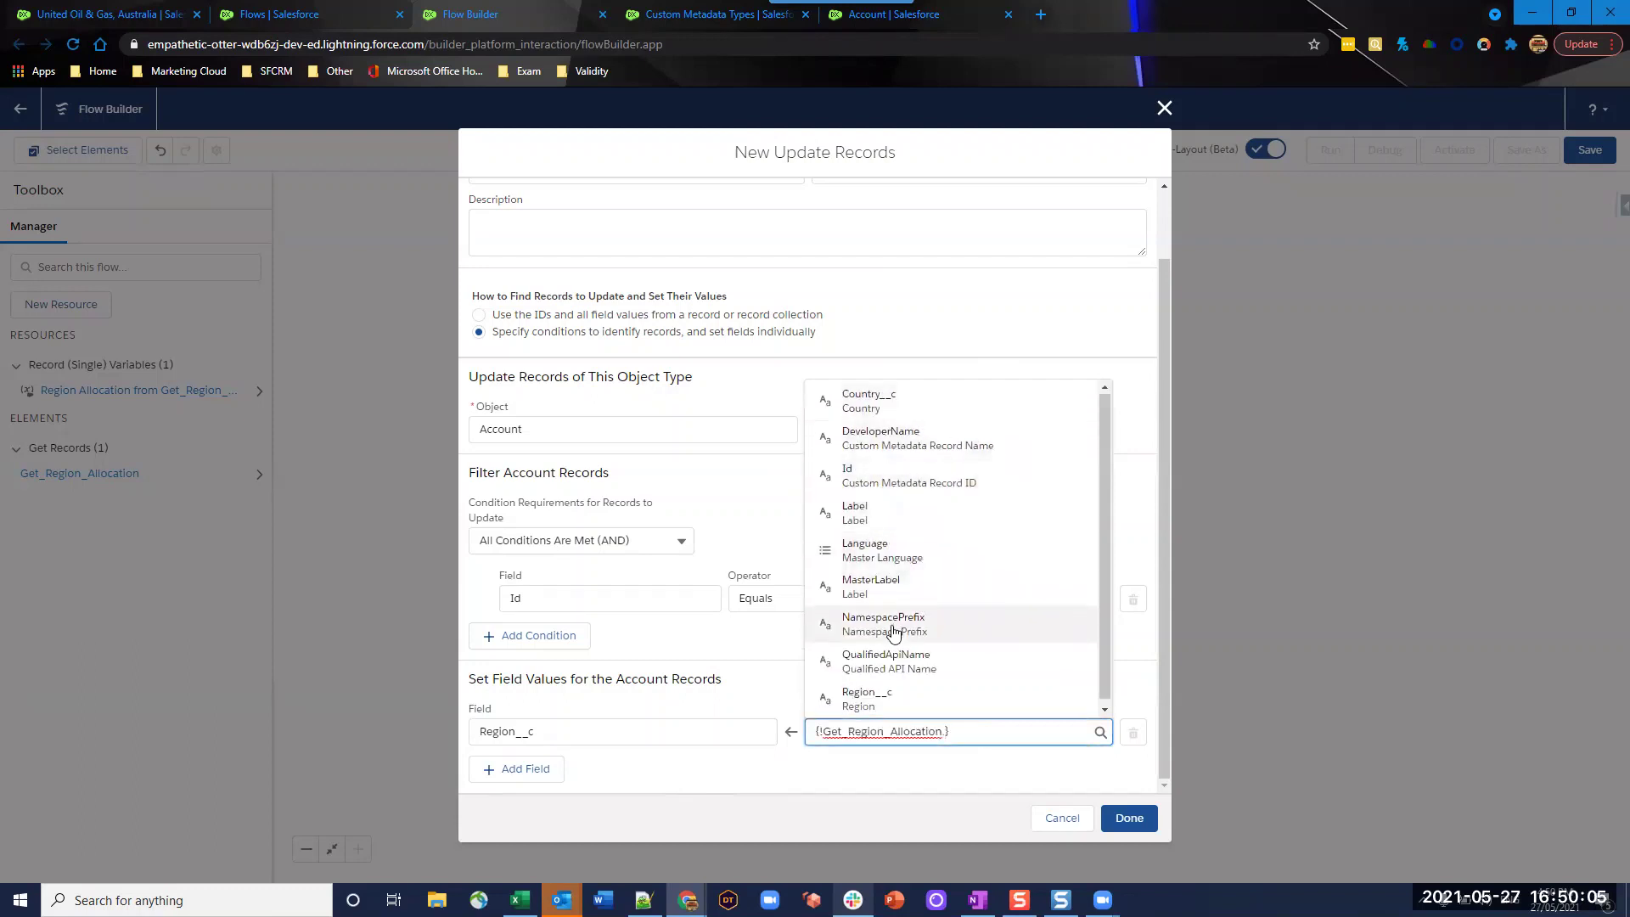
{"action": "left_click", "coordinate": [883, 698]}
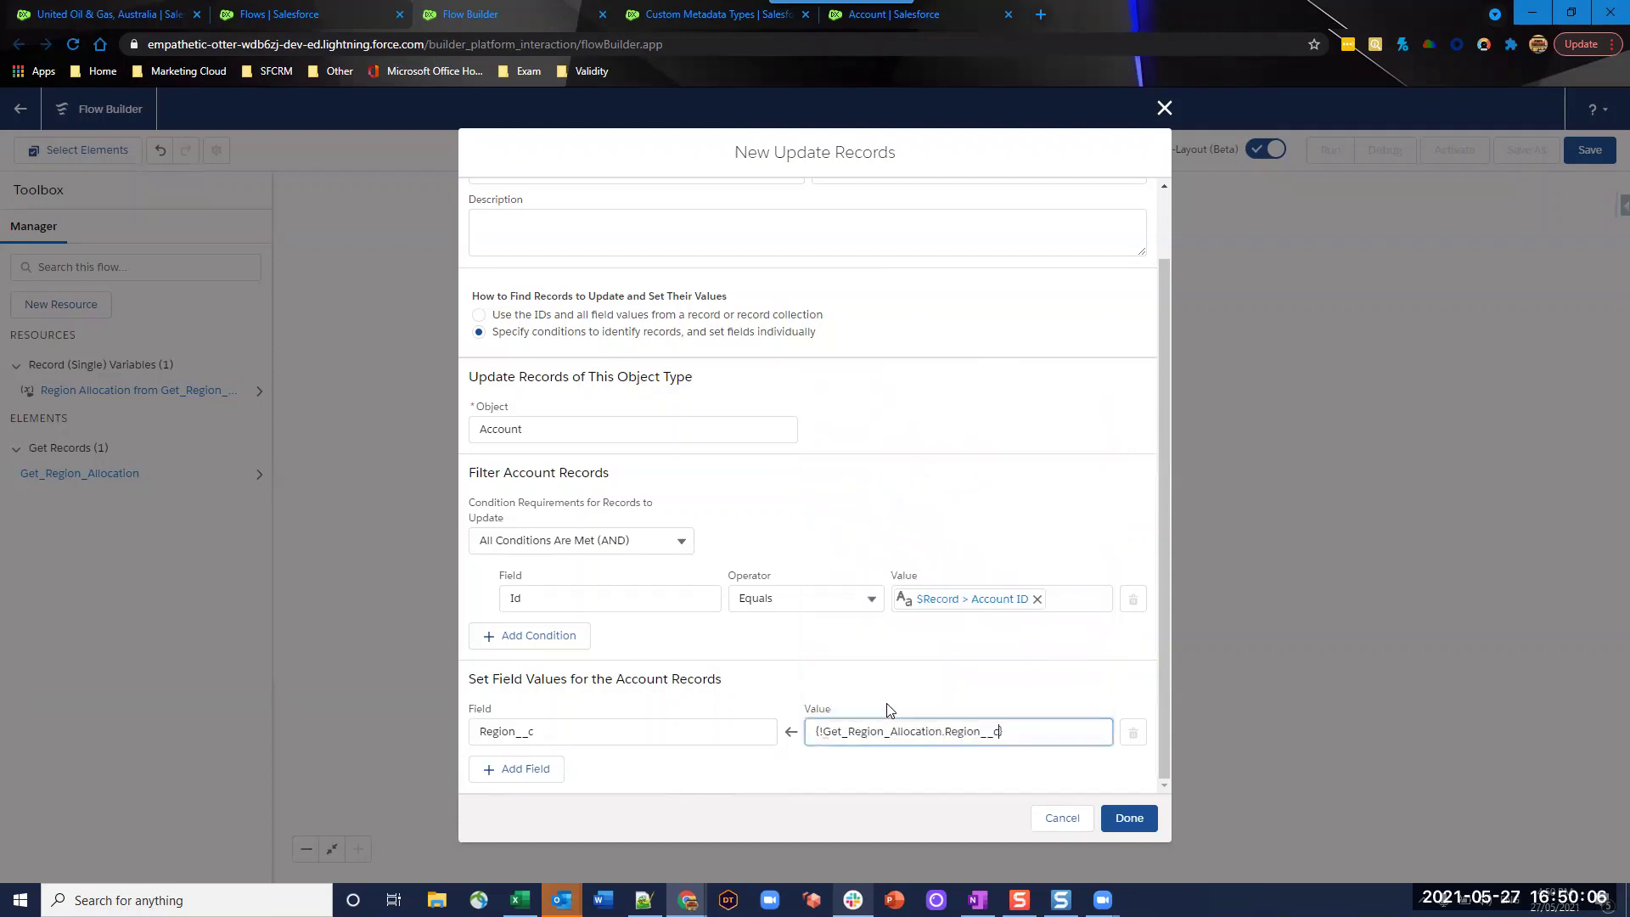
{"action": "left_click", "coordinate": [1135, 820]}
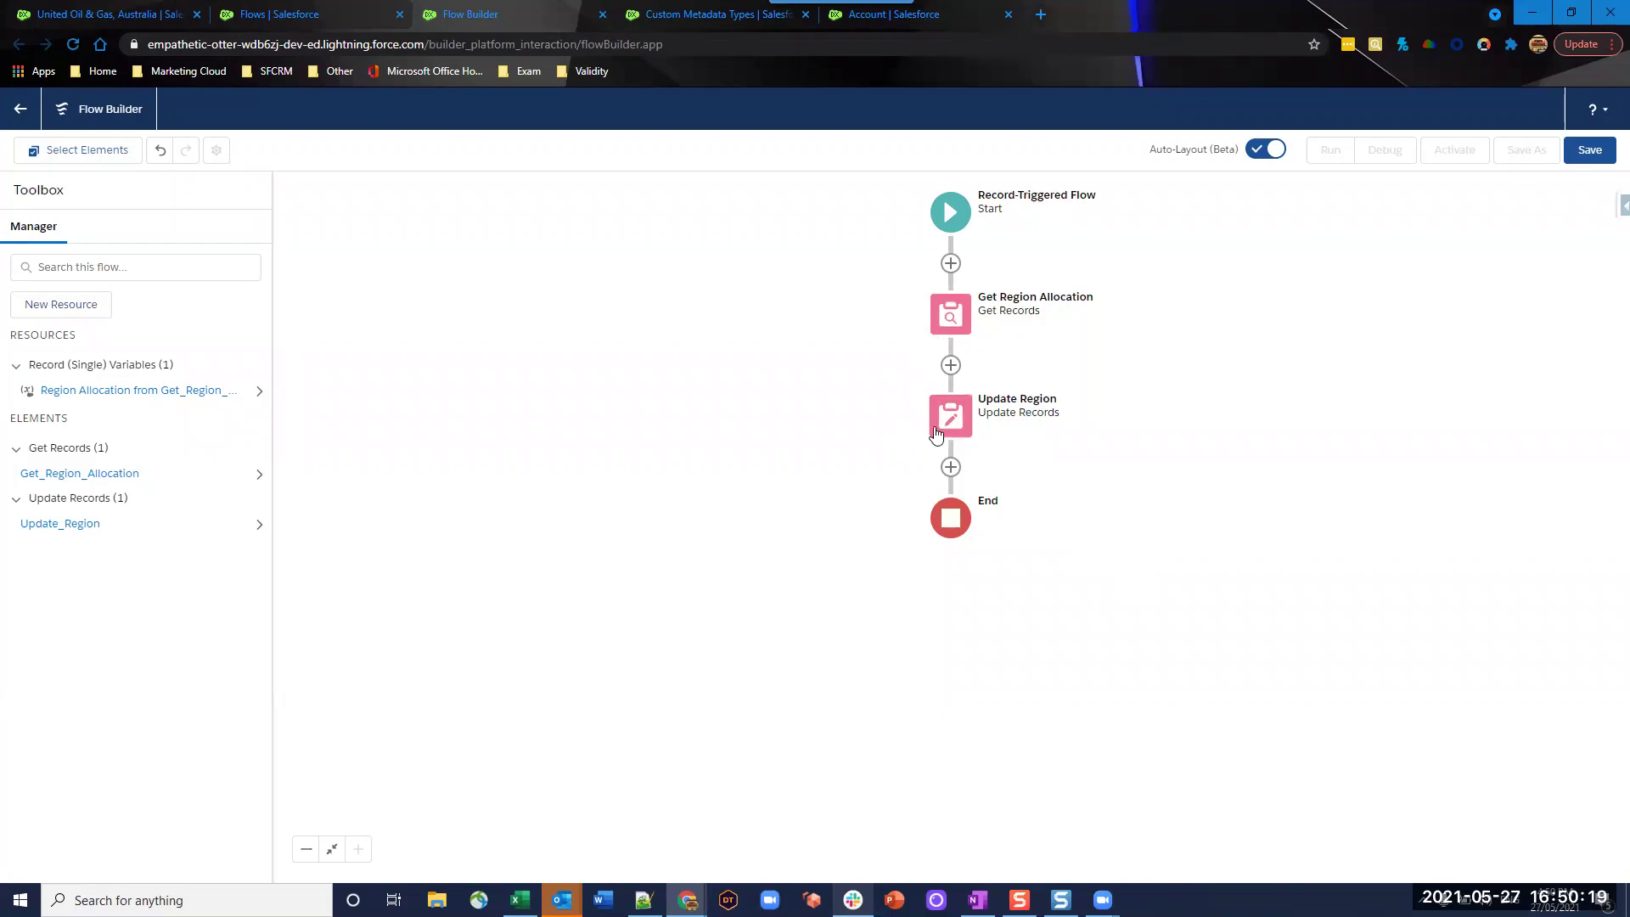
- Save the flow with label 'Region Allocation' (API name Region_Allocation) and activate Version 1
{"action": "left_click", "coordinate": [1598, 157]}
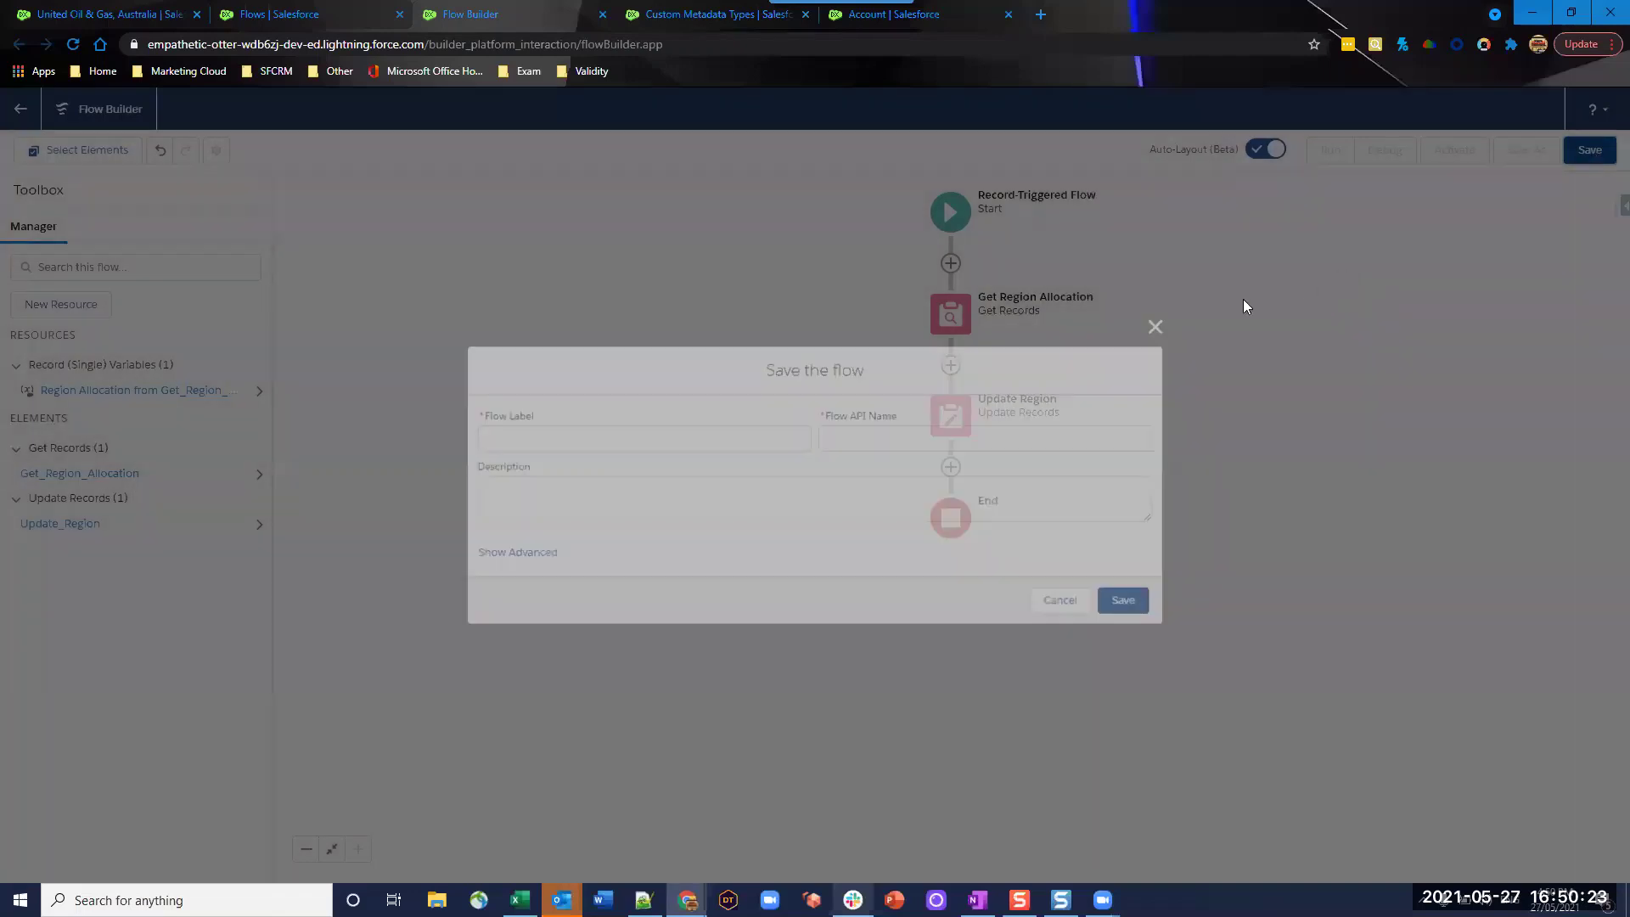
{"action": "type", "text": "Region A"}
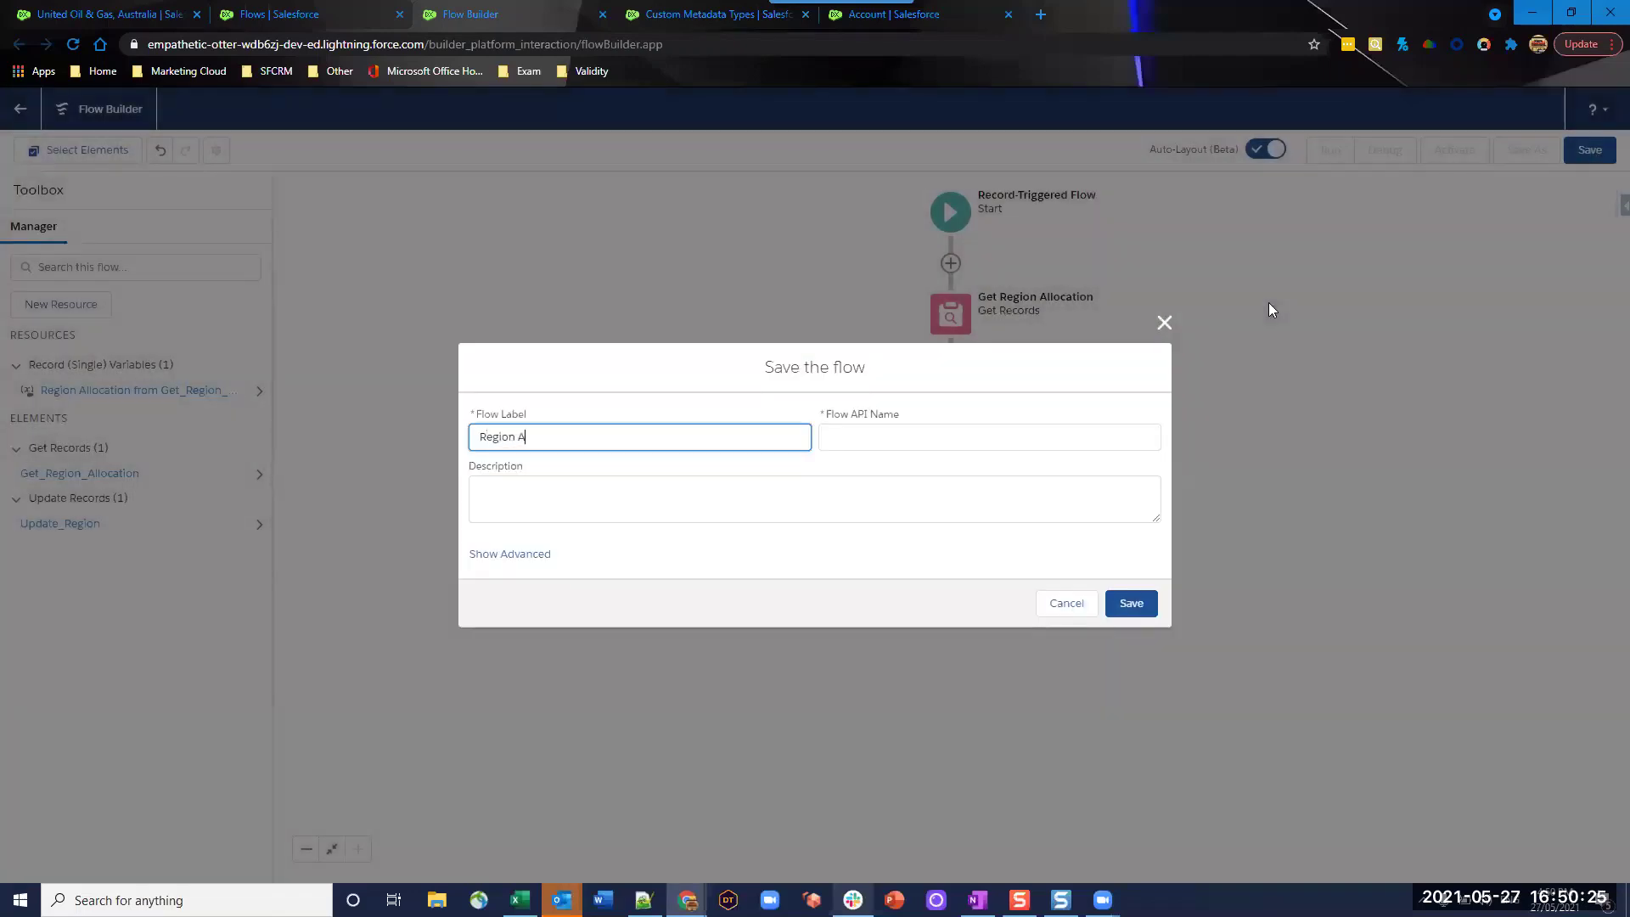
{"action": "type", "text": "llocation"}
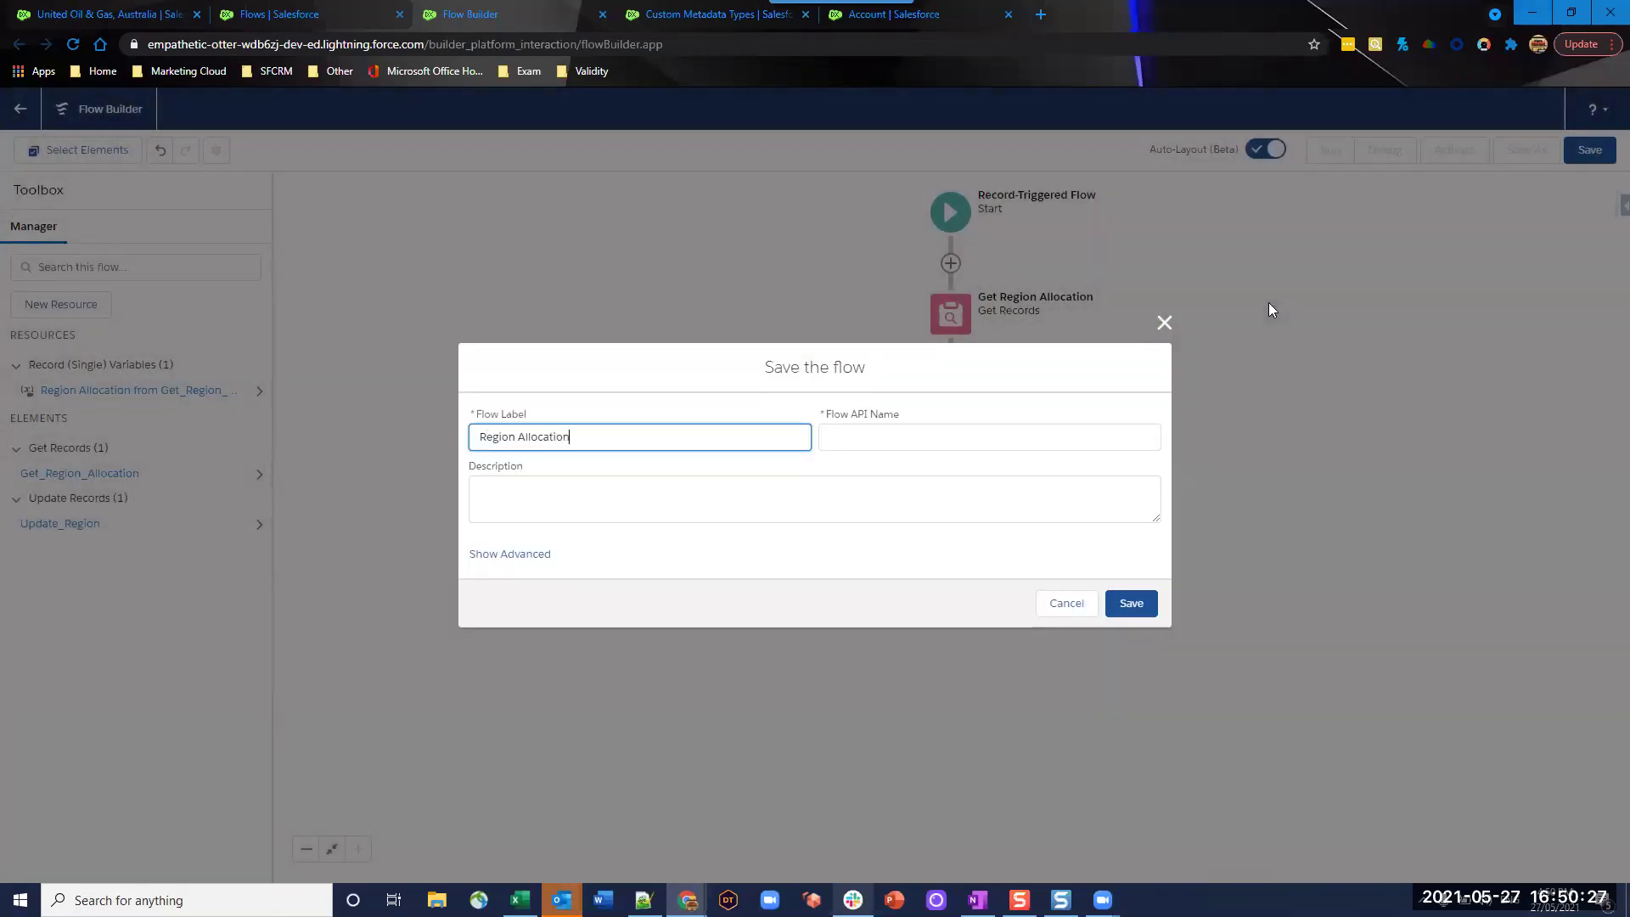
{"action": "left_click", "coordinate": [639, 483]}
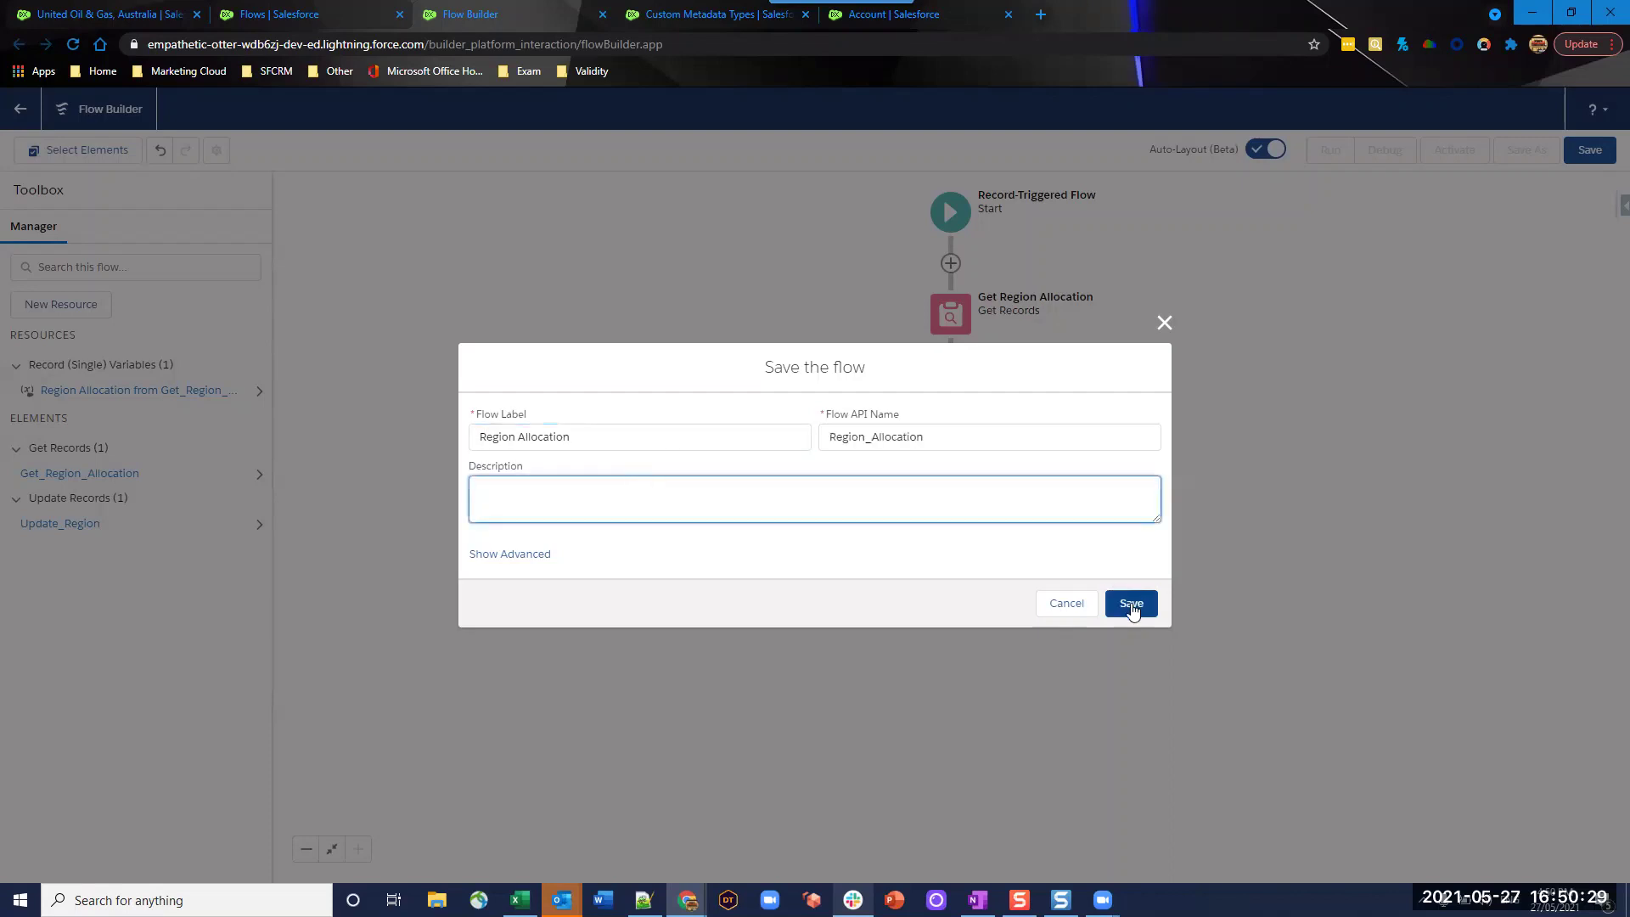
{"action": "left_click", "coordinate": [1133, 603]}
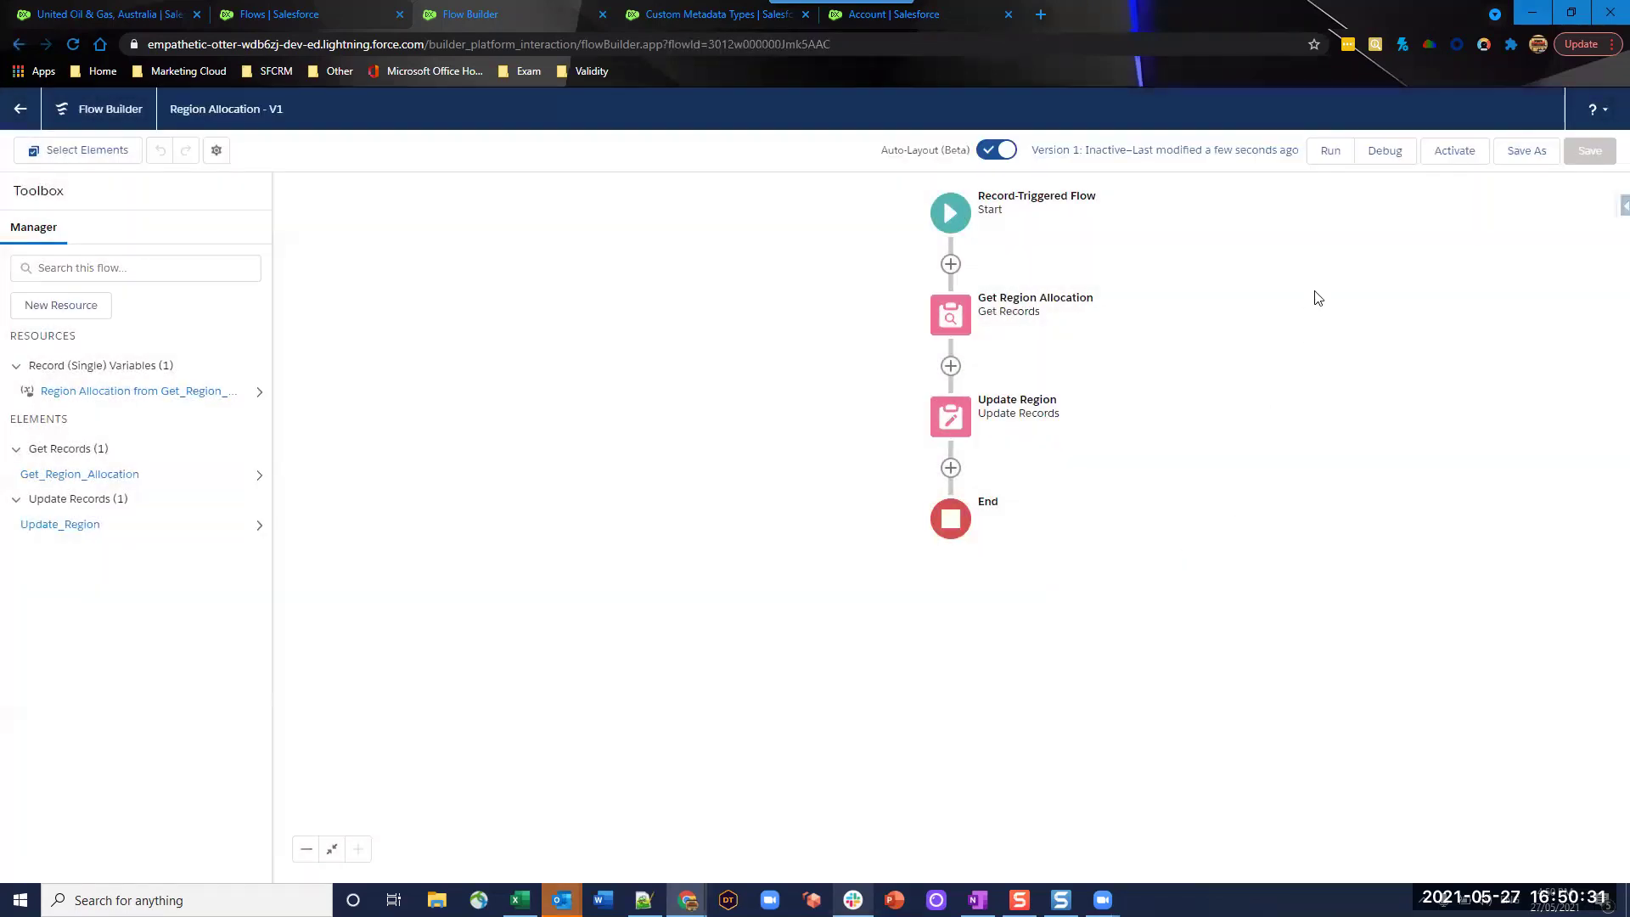
{"action": "left_click", "coordinate": [1465, 159]}
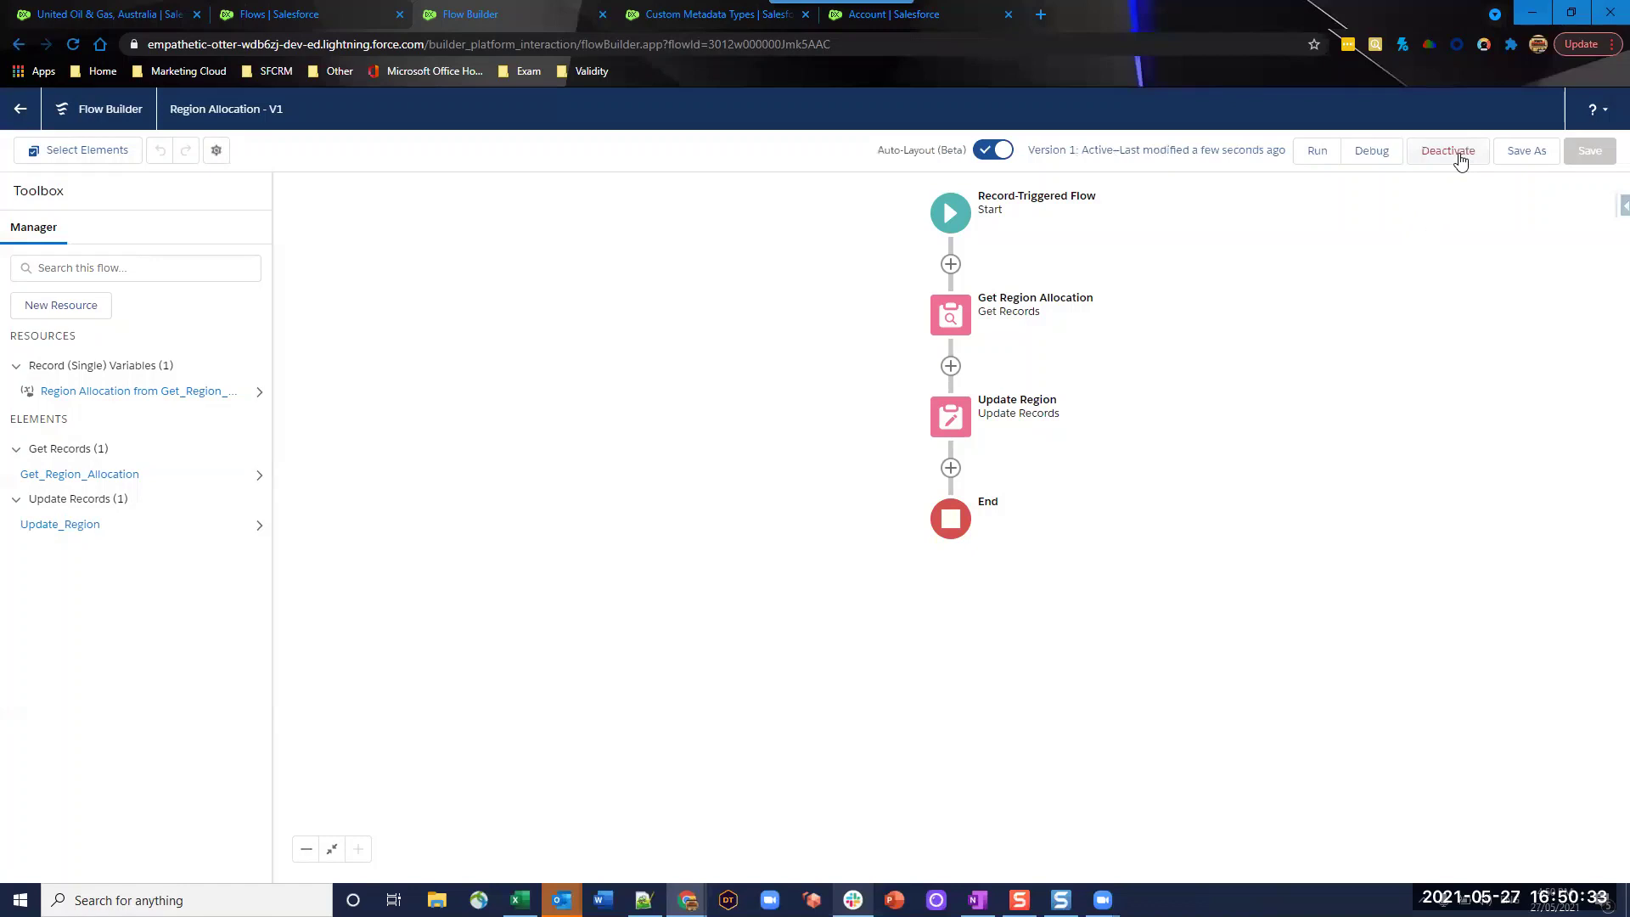
- Leave Flow Builder and open the Accounts list by searching 'account' in the App Launcher
{"action": "left_click", "coordinate": [18, 109]}
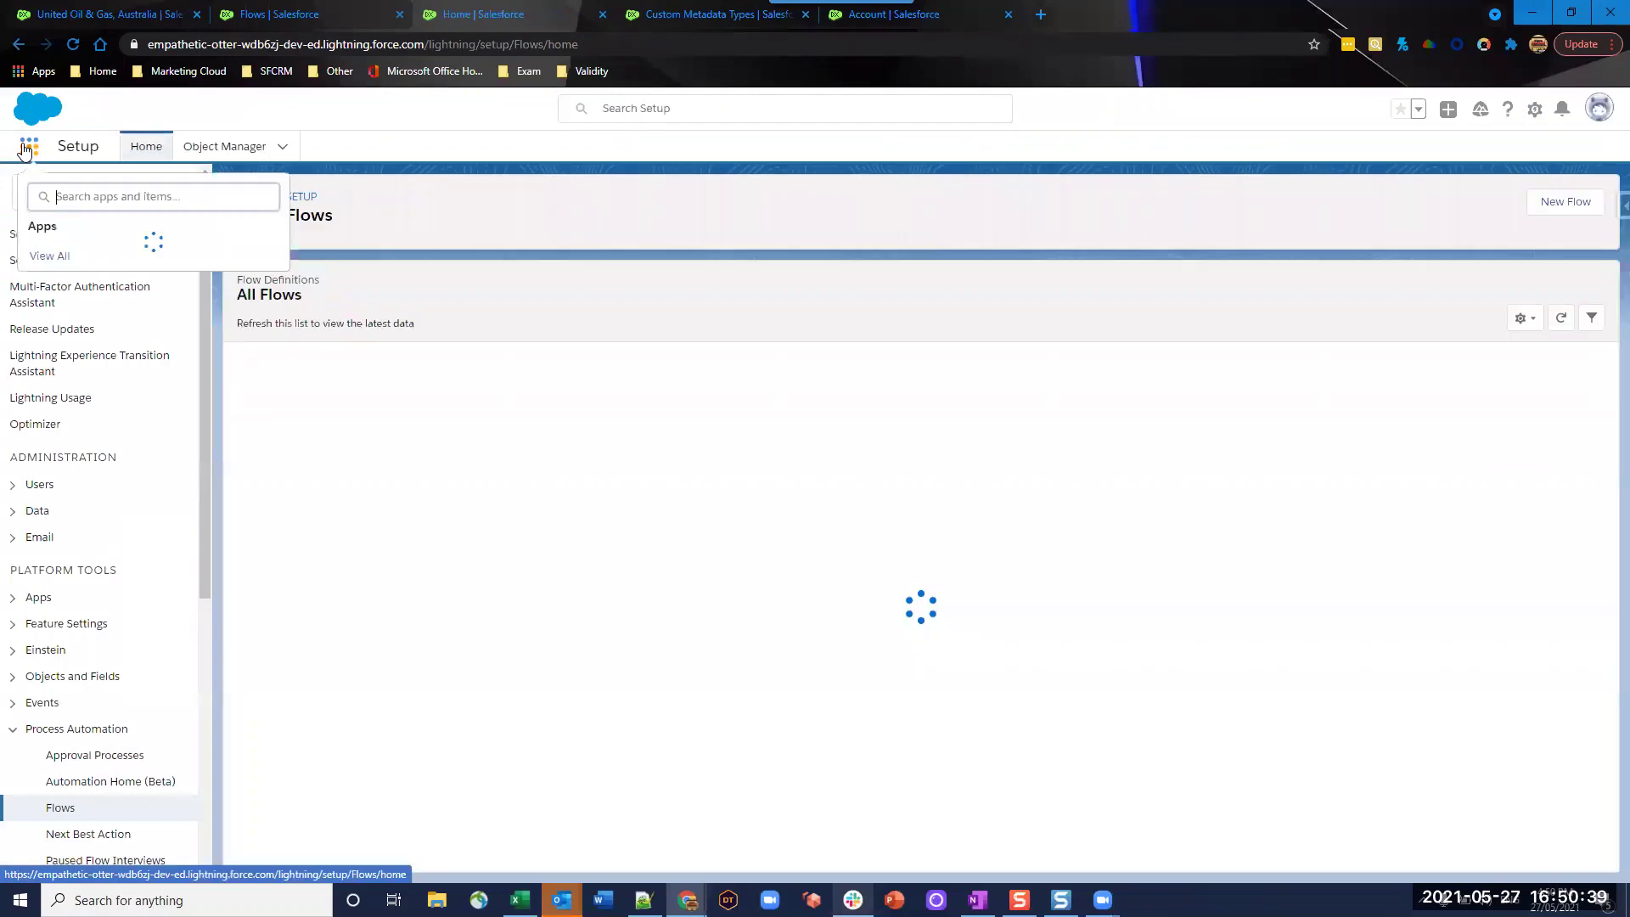
{"action": "left_click", "coordinate": [28, 146]}
{"action": "type", "text": "account"}
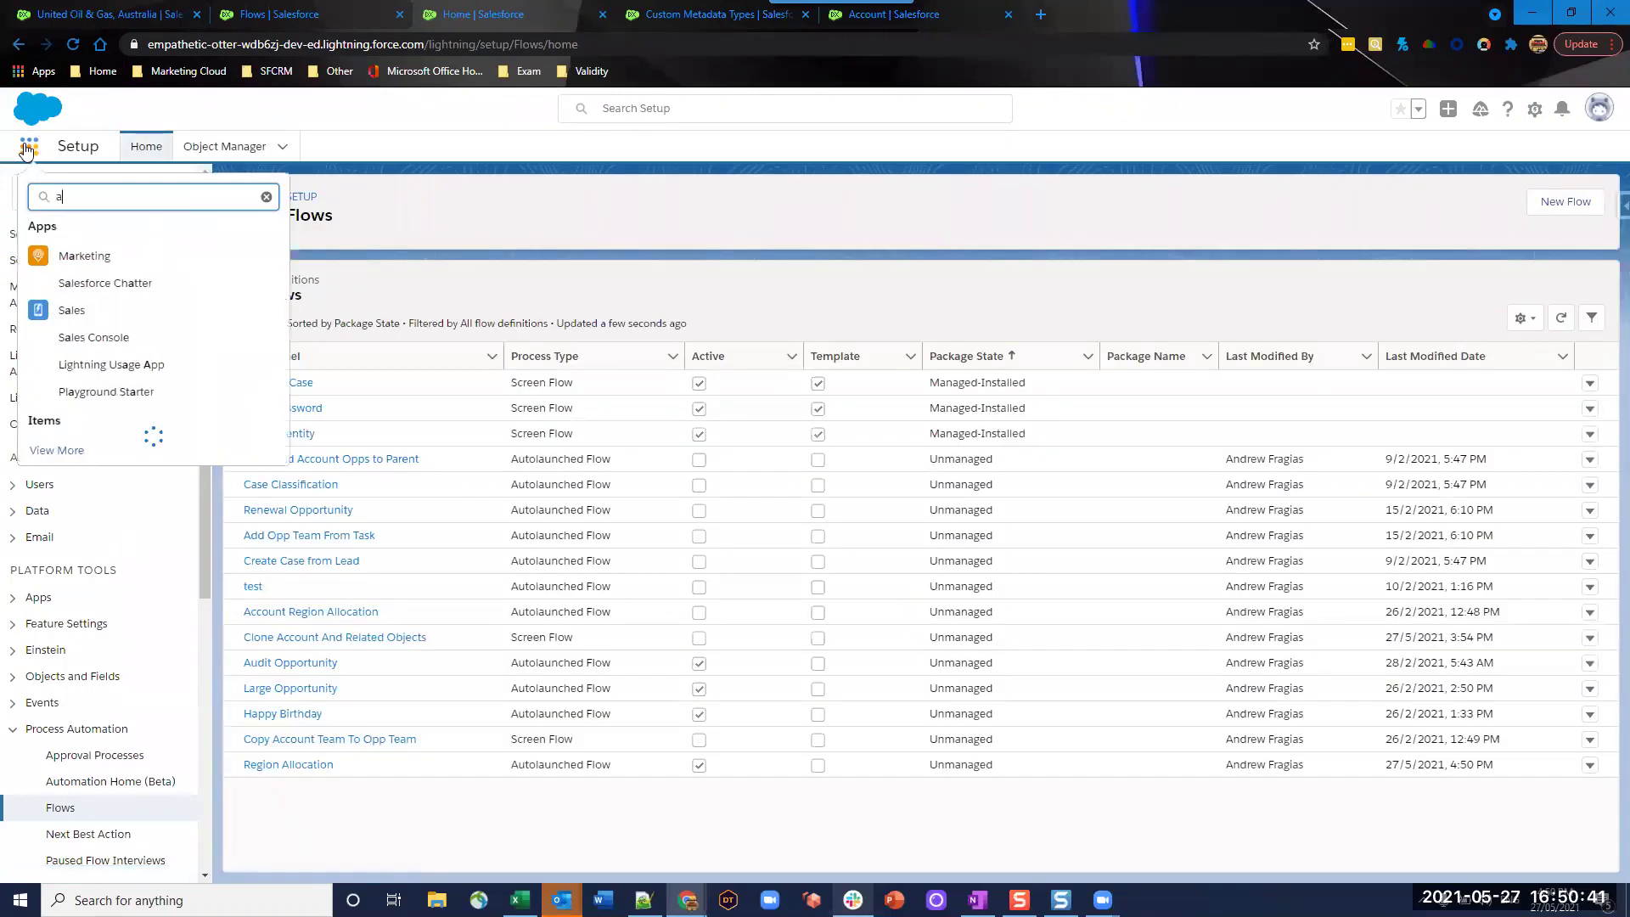
{"action": "left_click", "coordinate": [78, 306]}
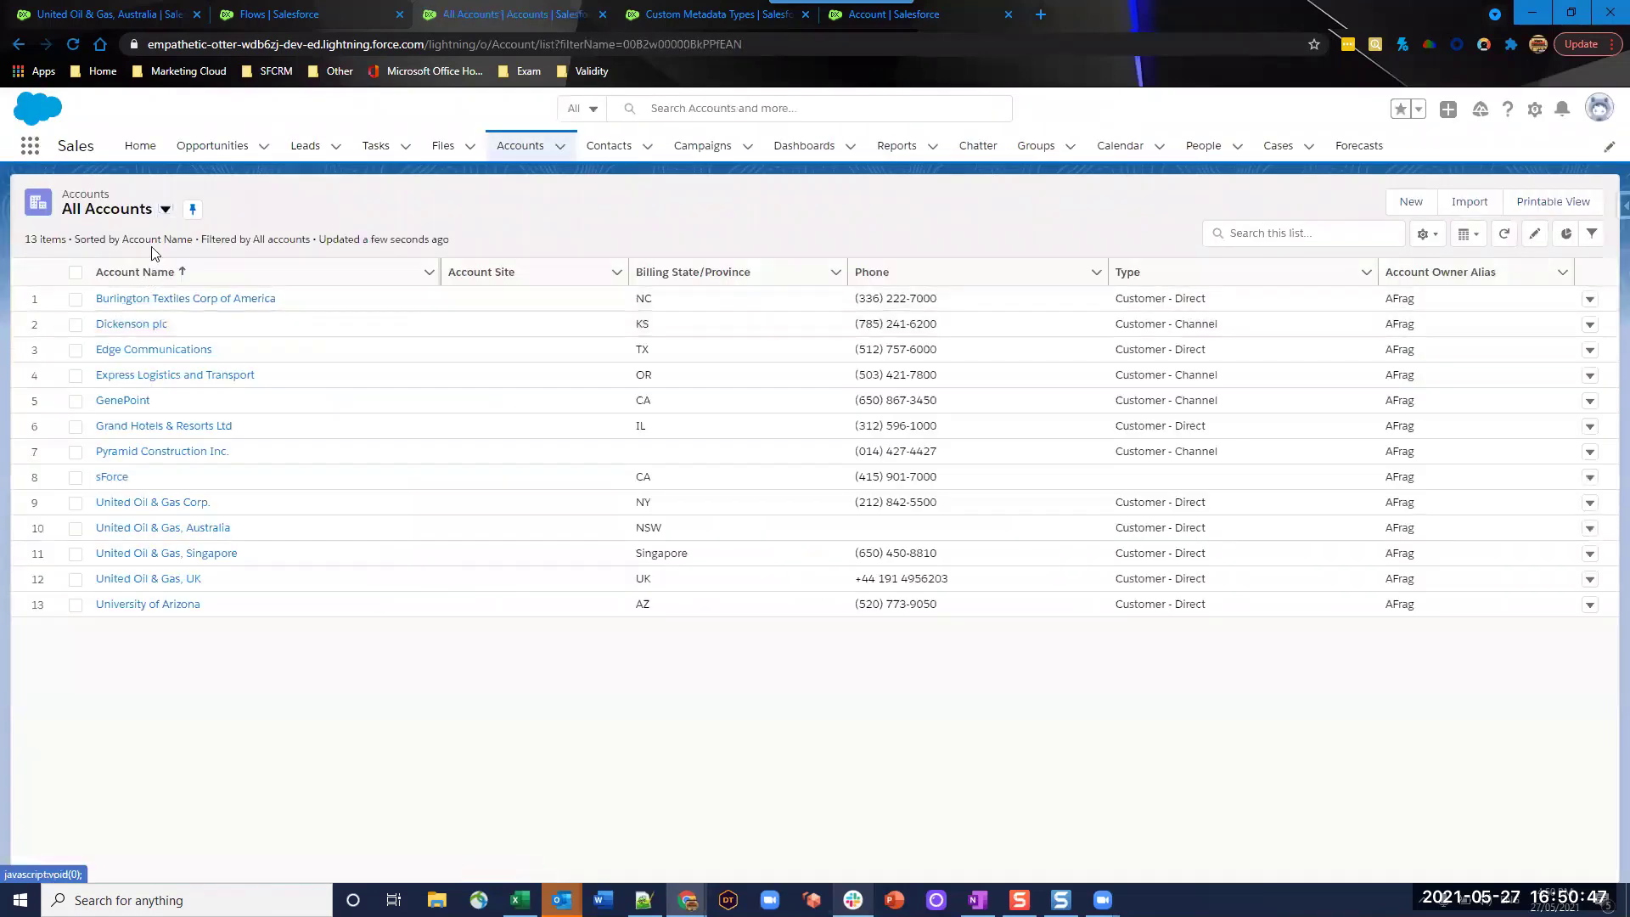
- Edit the United Oil & Gas, Australia account, set Industry to Agriculture, and save
{"action": "left_click", "coordinate": [170, 529]}
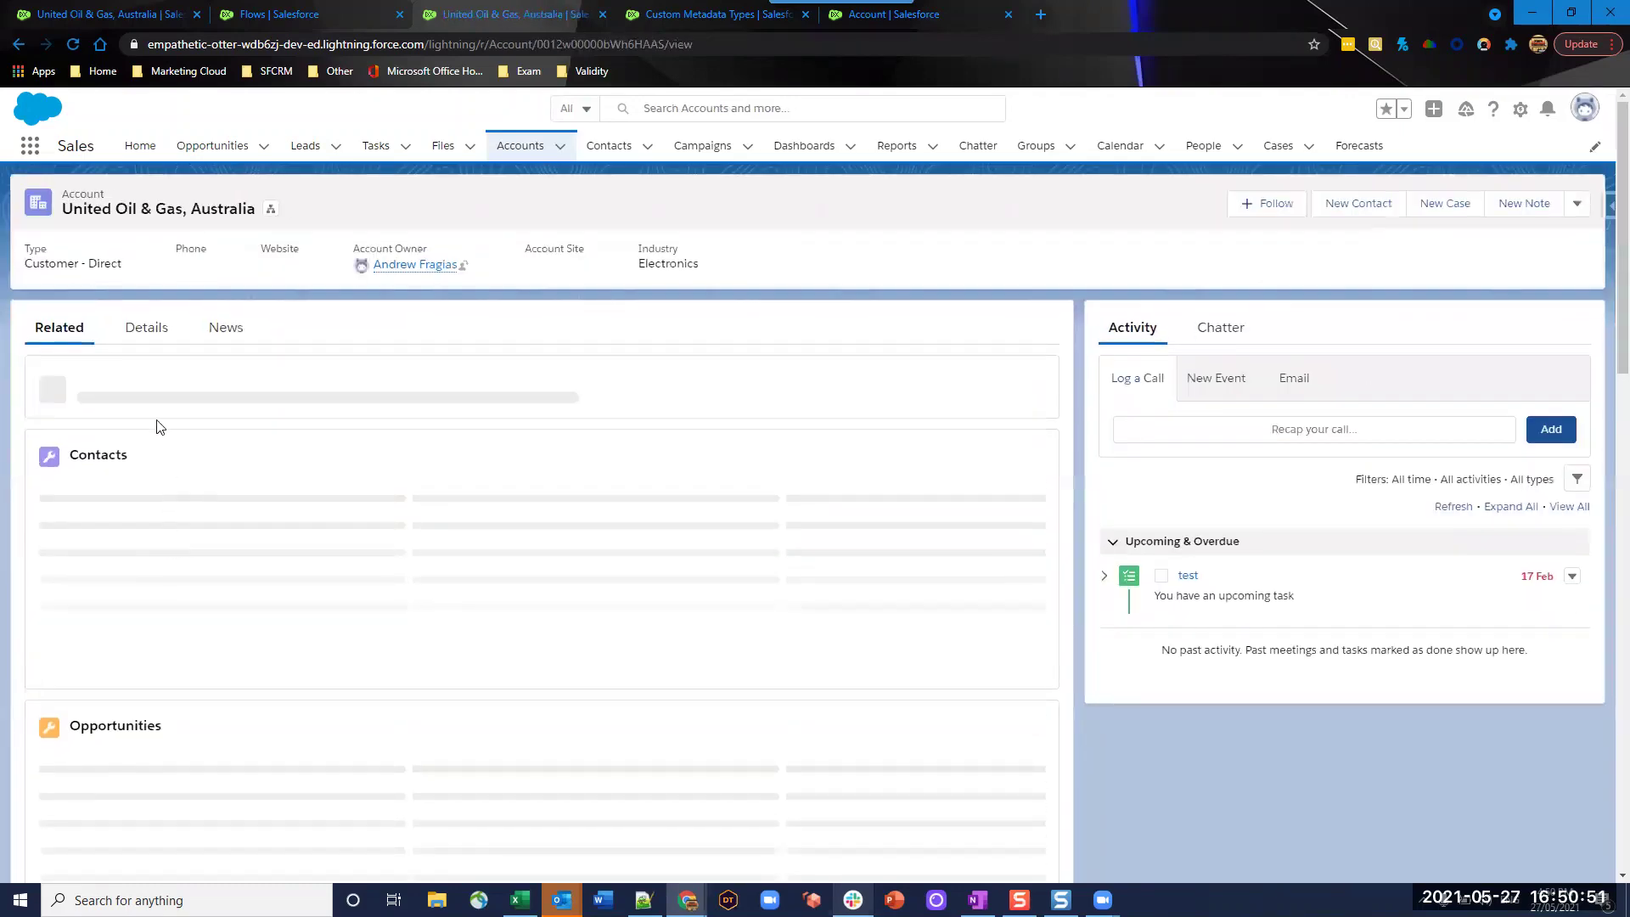
{"action": "left_click", "coordinate": [1576, 202]}
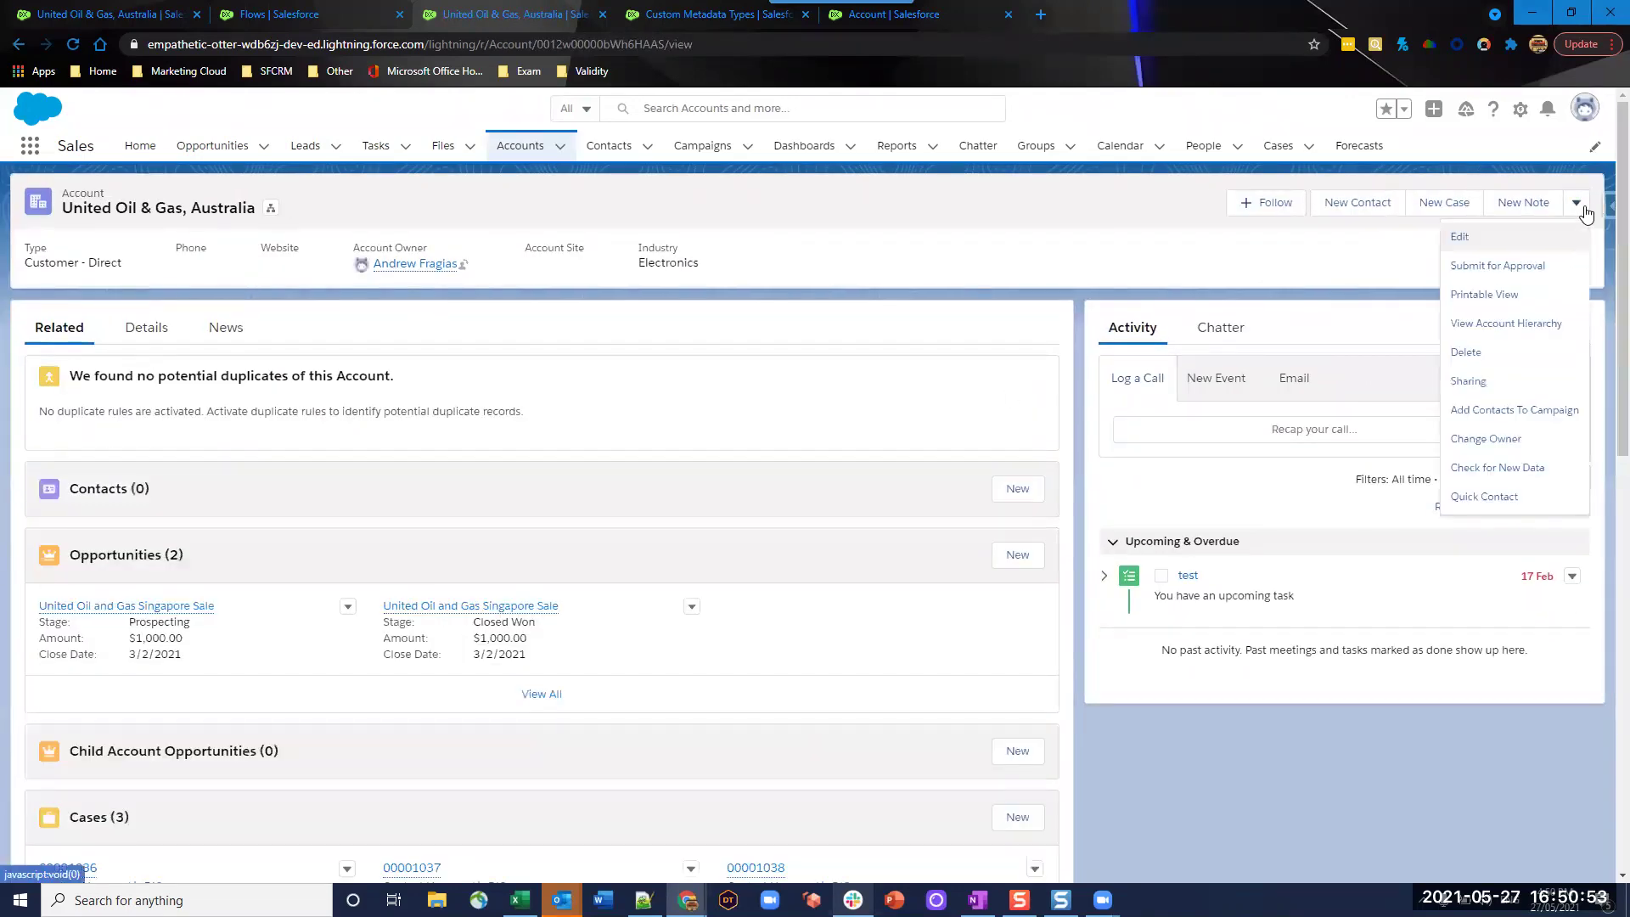
{"action": "left_click", "coordinate": [1533, 235]}
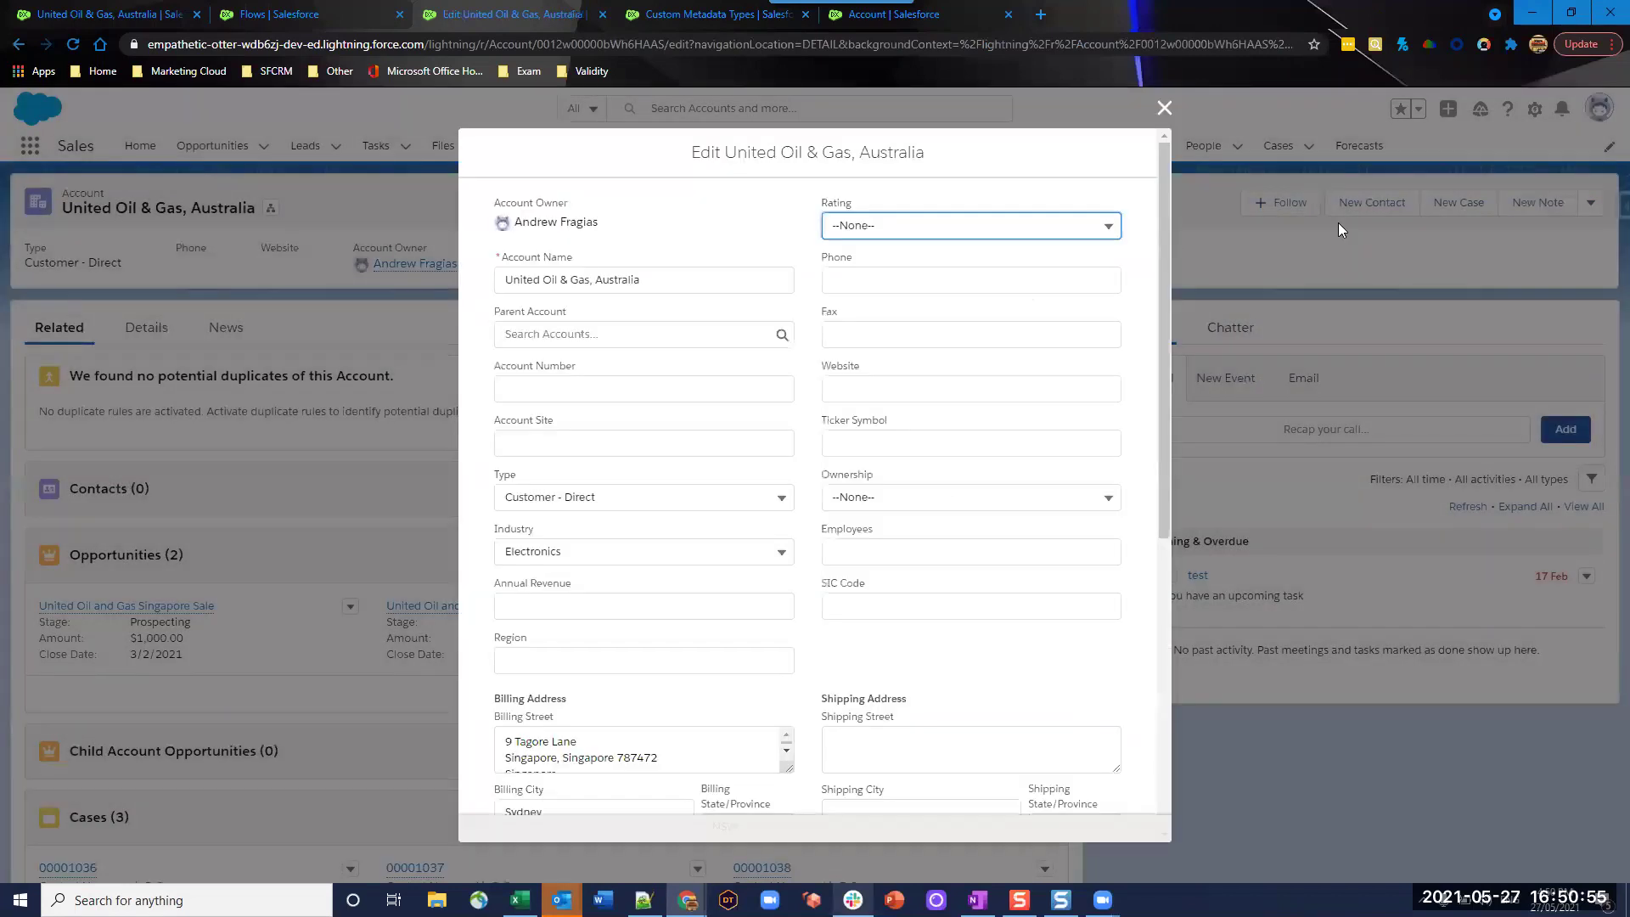
{"action": "scroll", "coordinate": [553, 558], "scroll_direction": "down", "scroll_amount": 1}
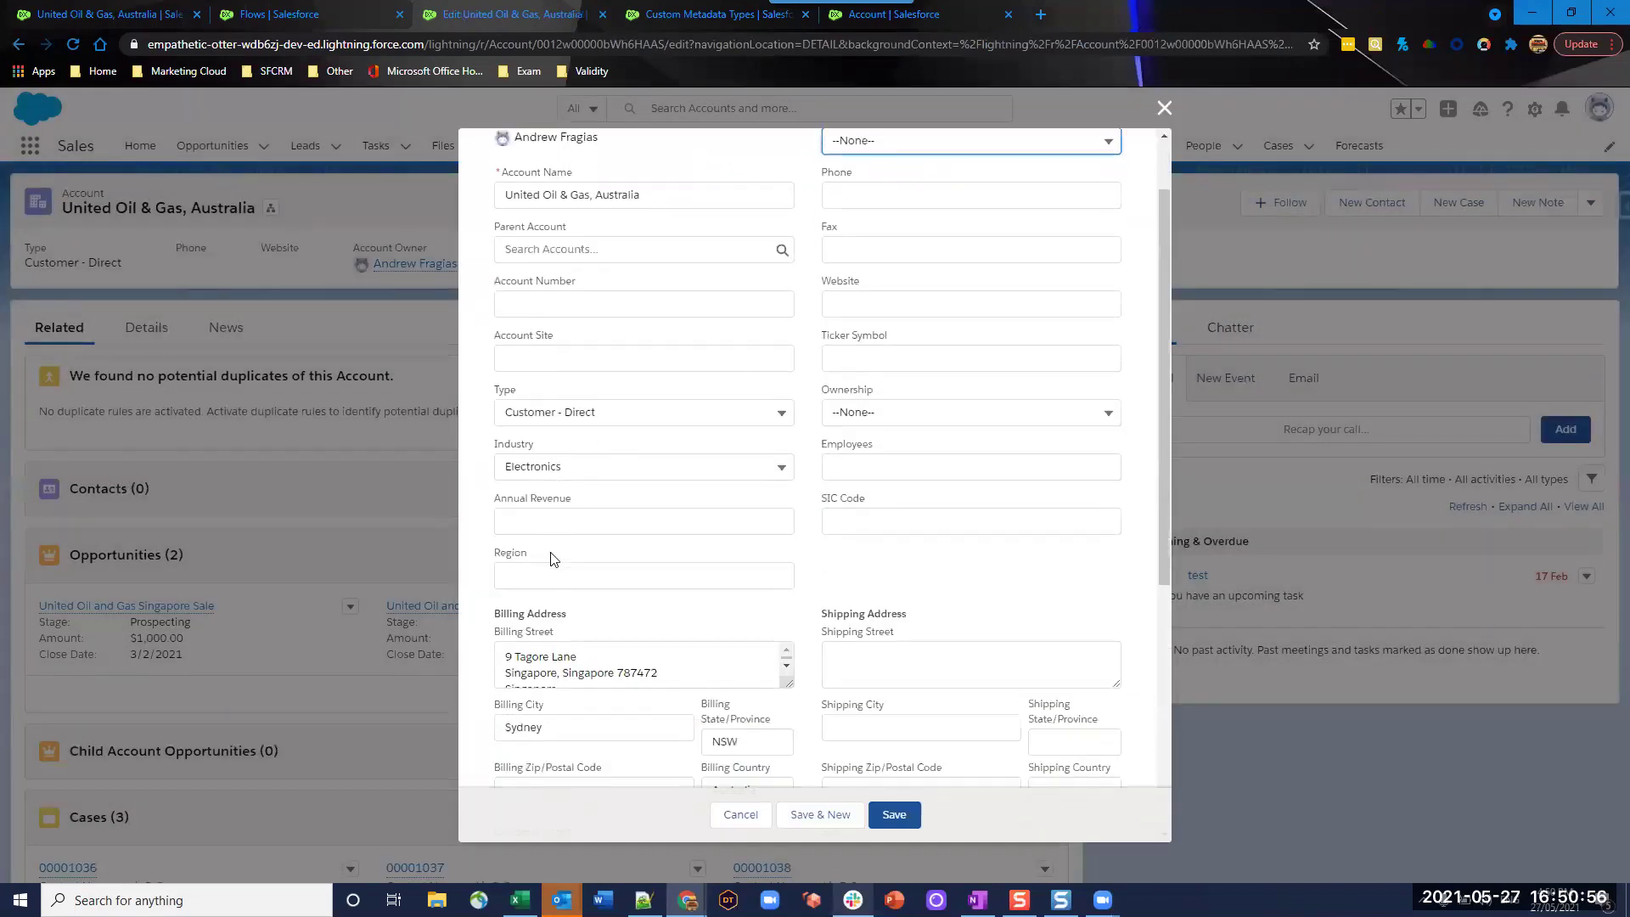
{"action": "left_click", "coordinate": [571, 467]}
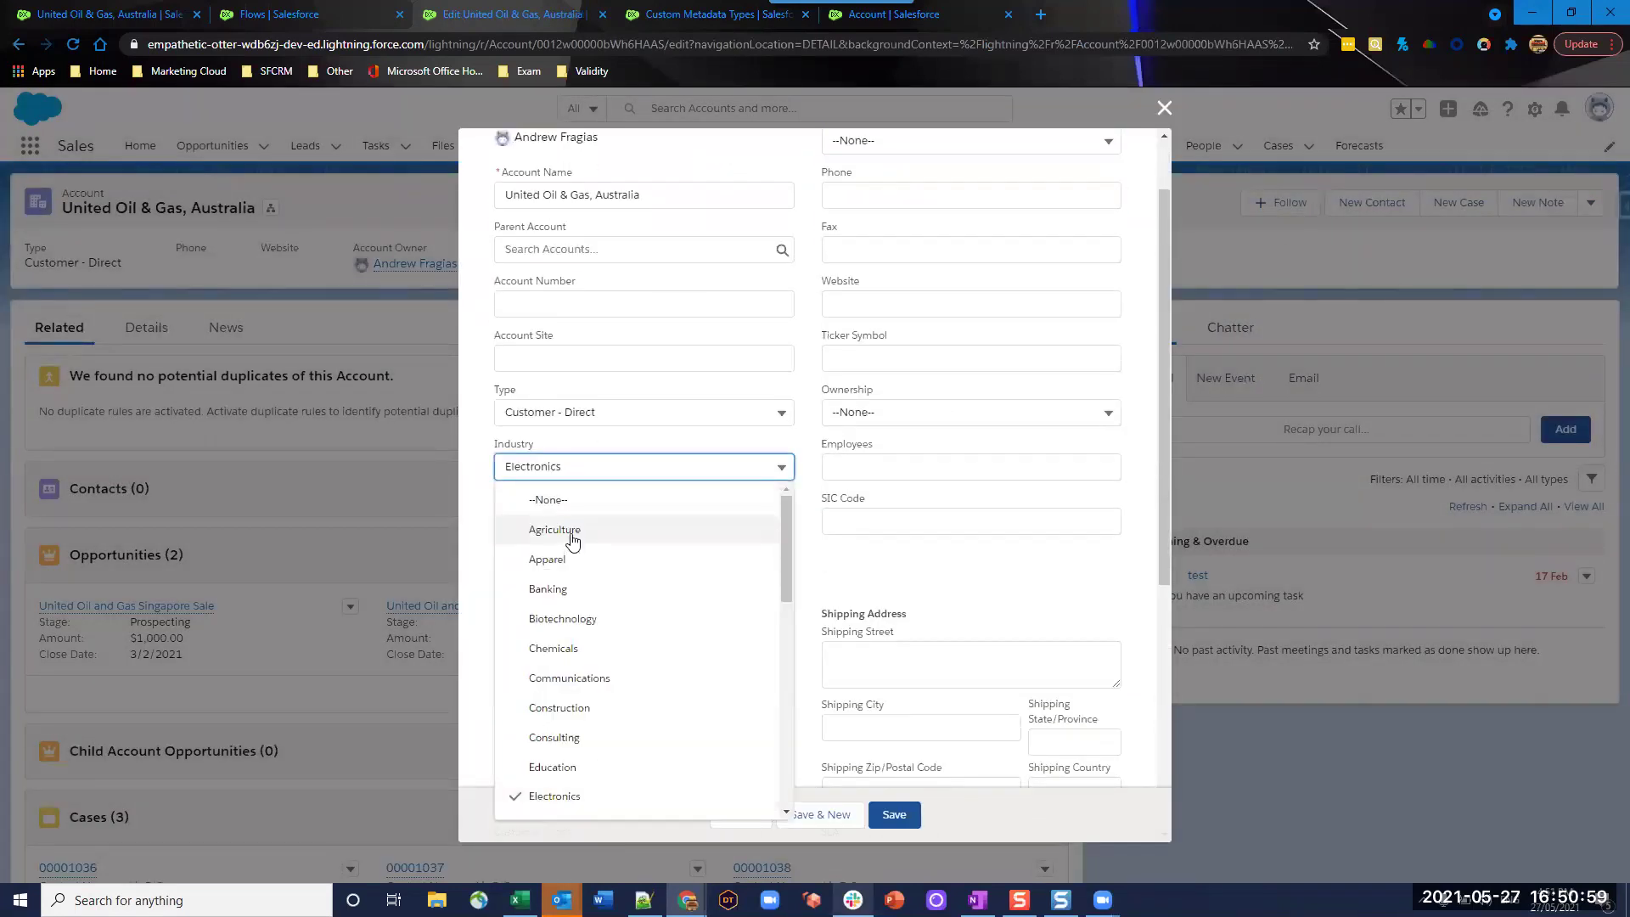
{"action": "left_click", "coordinate": [573, 531]}
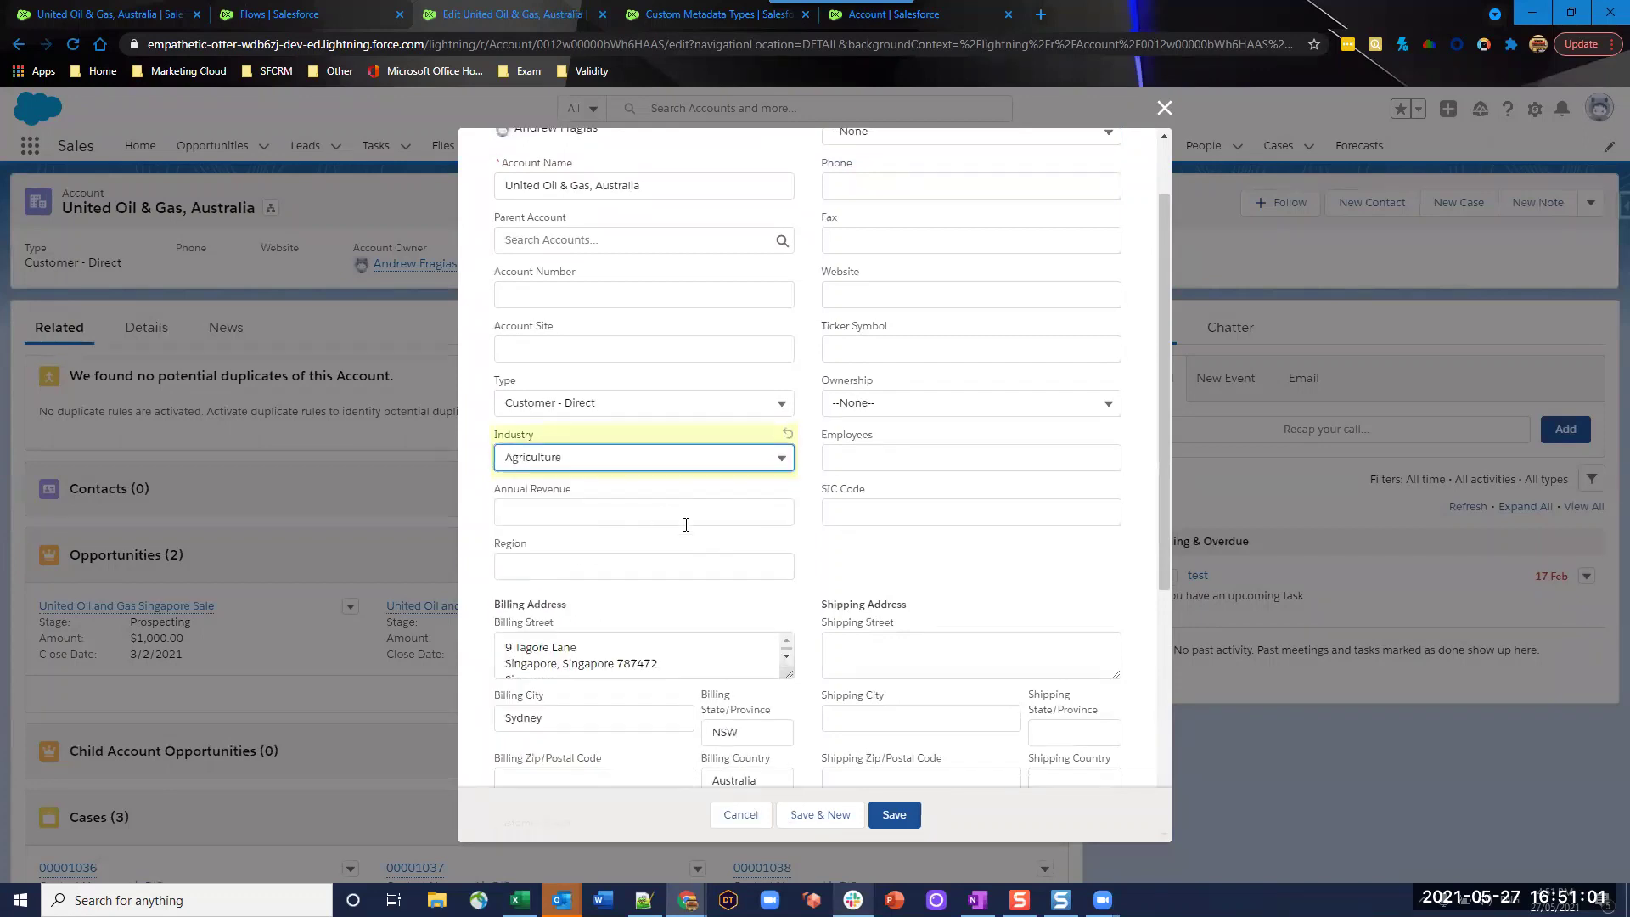
{"action": "scroll", "coordinate": [686, 525], "scroll_direction": "down", "scroll_amount": 3}
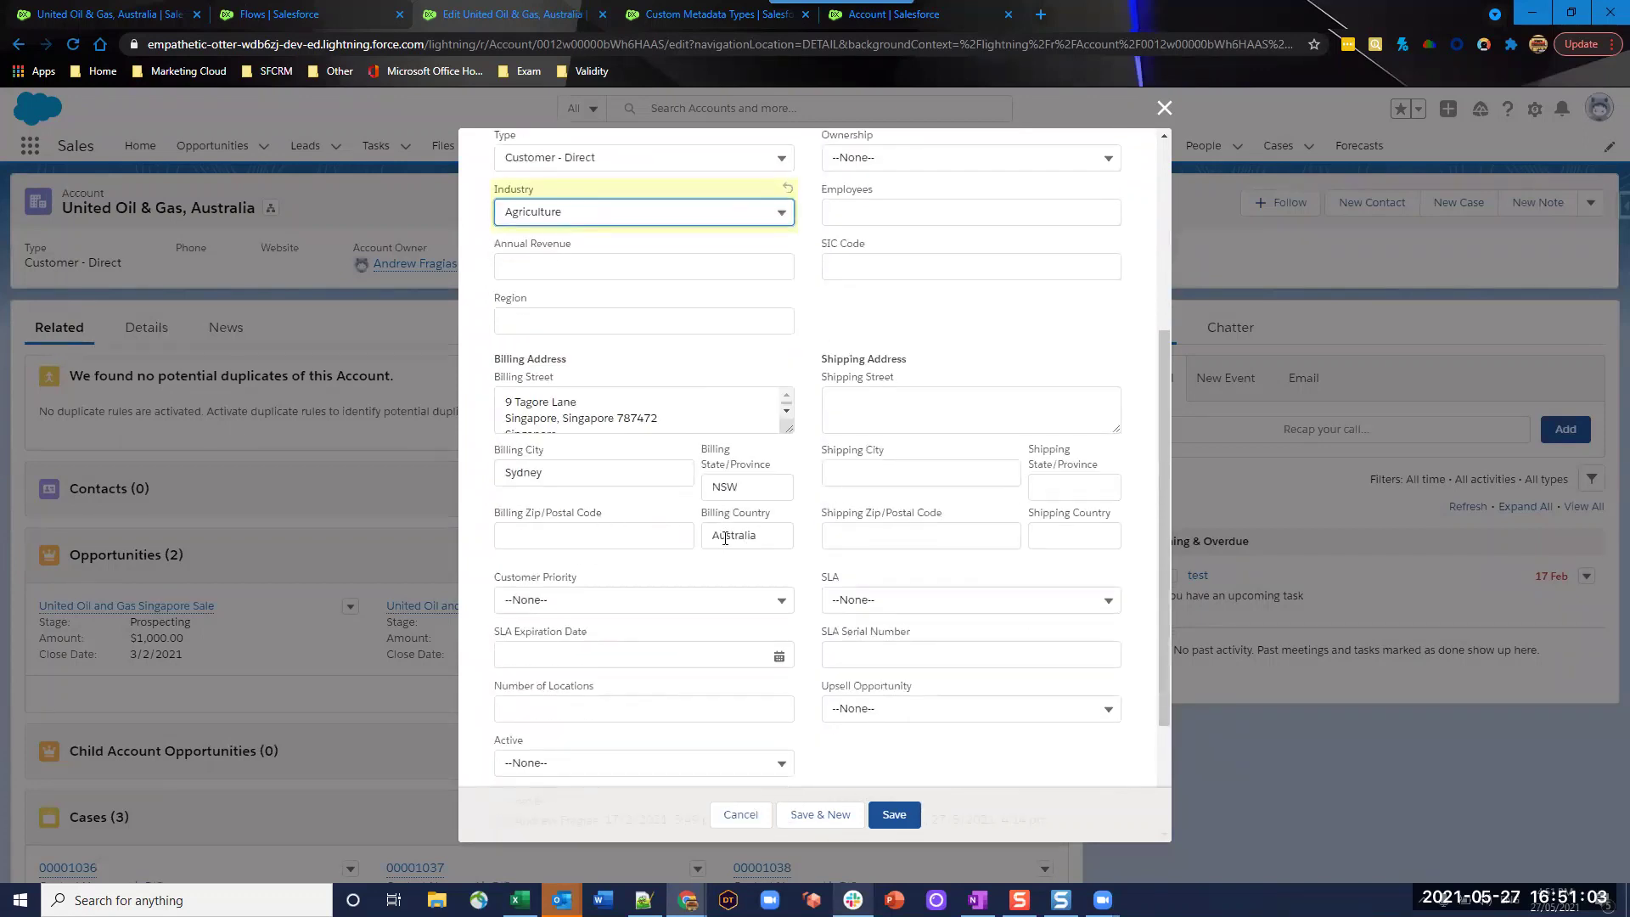
{"action": "left_click", "coordinate": [897, 814]}
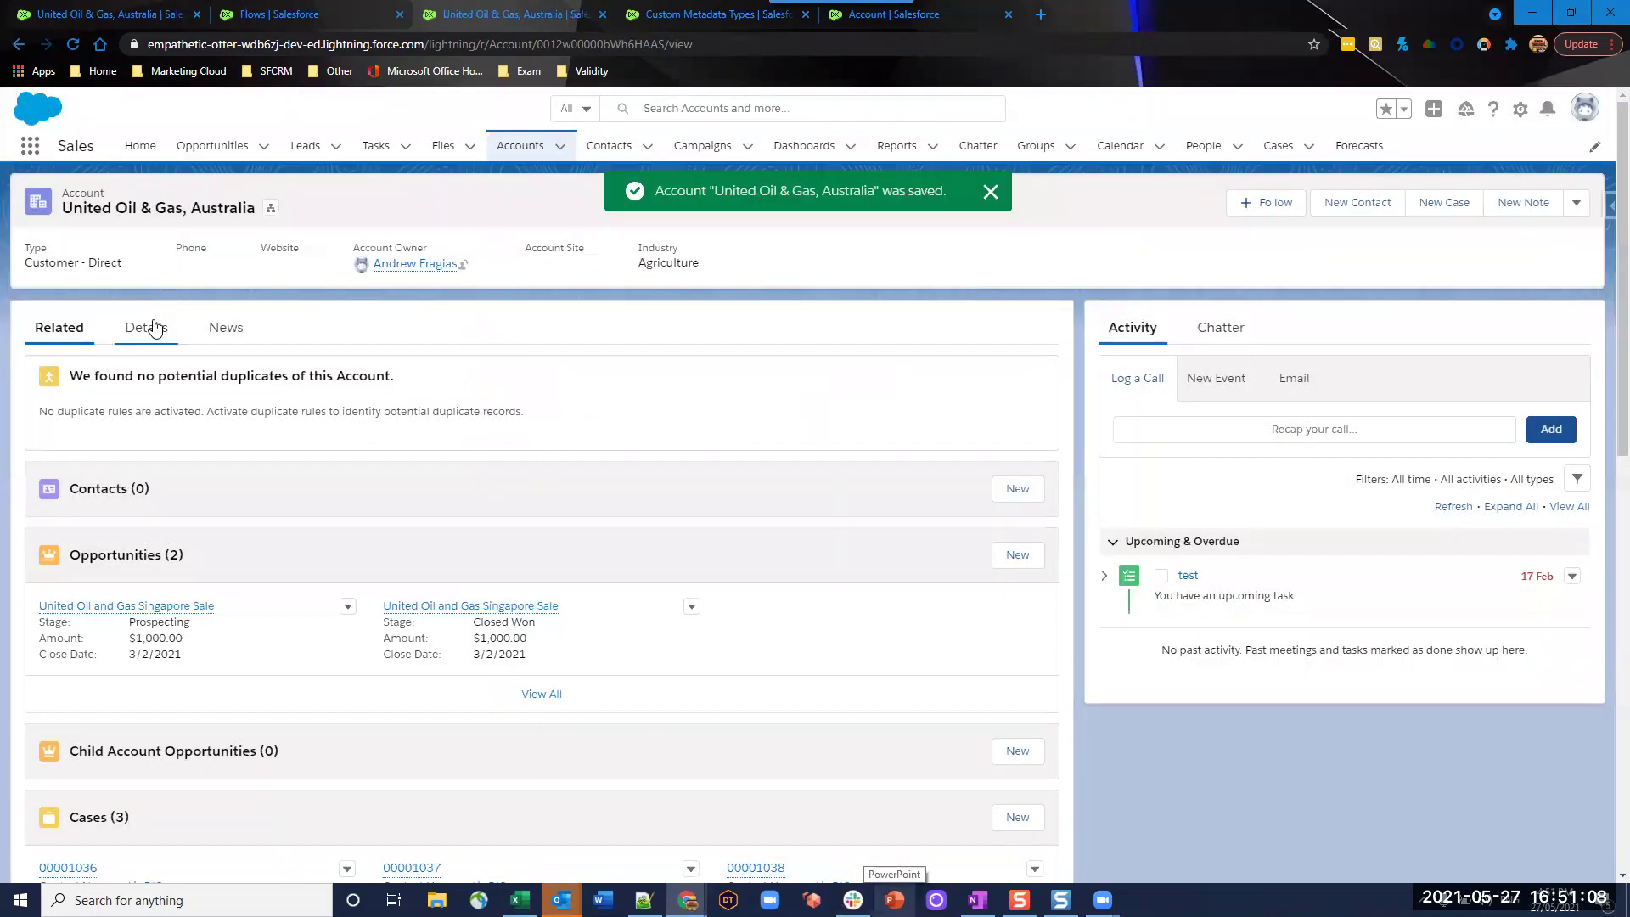
- Open the account's Details to confirm Region shows APAC
{"action": "left_click", "coordinate": [153, 328]}
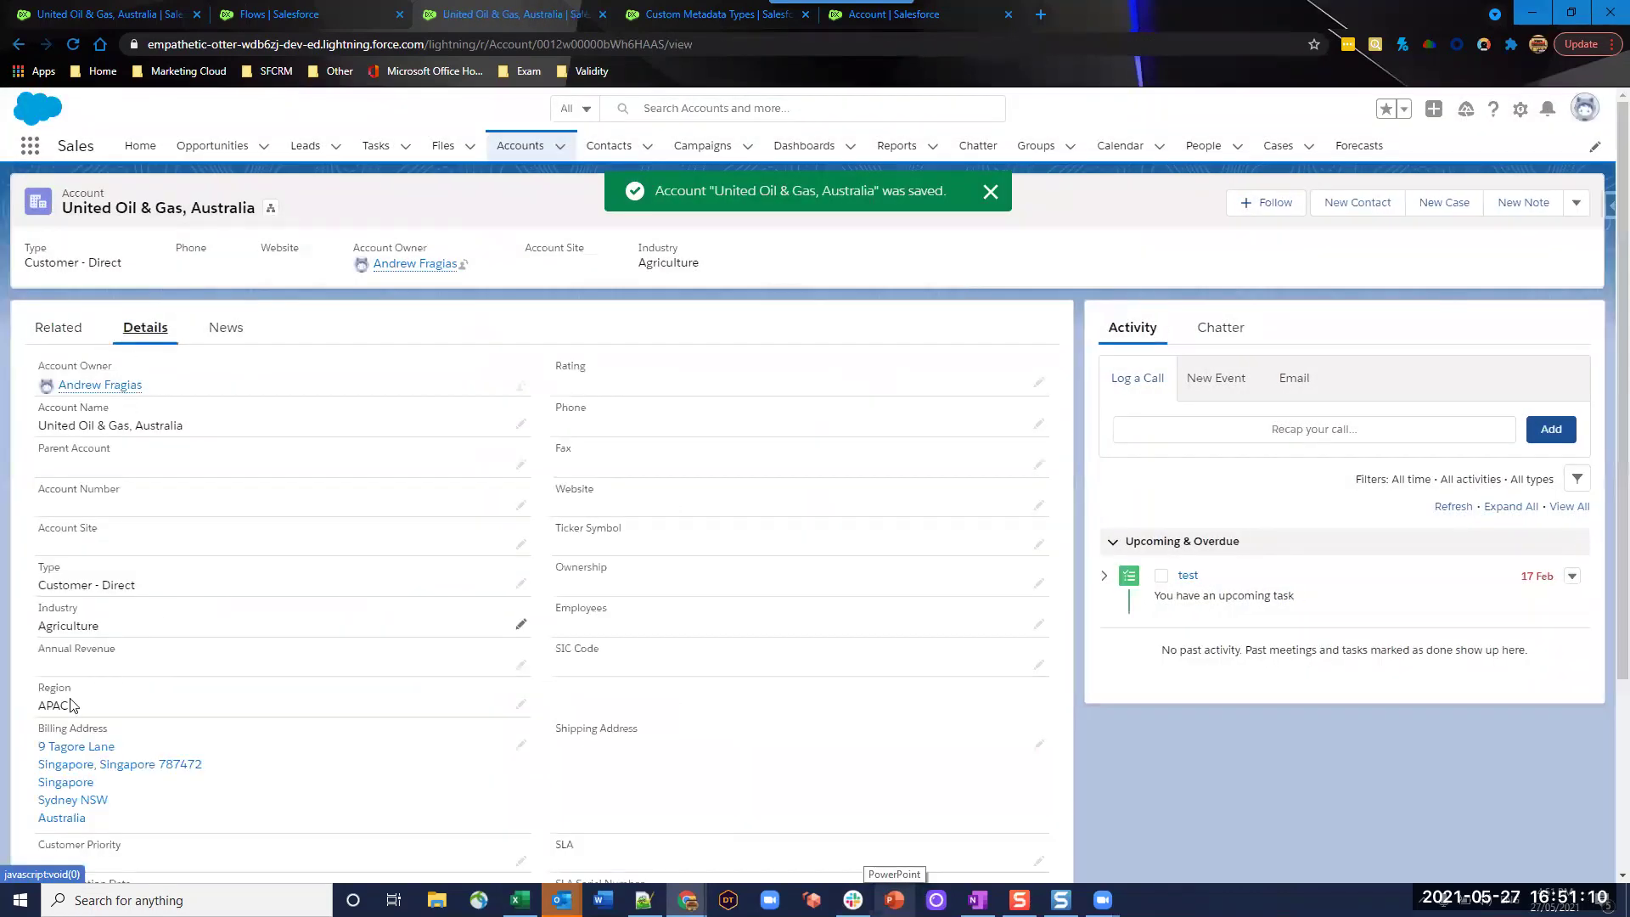